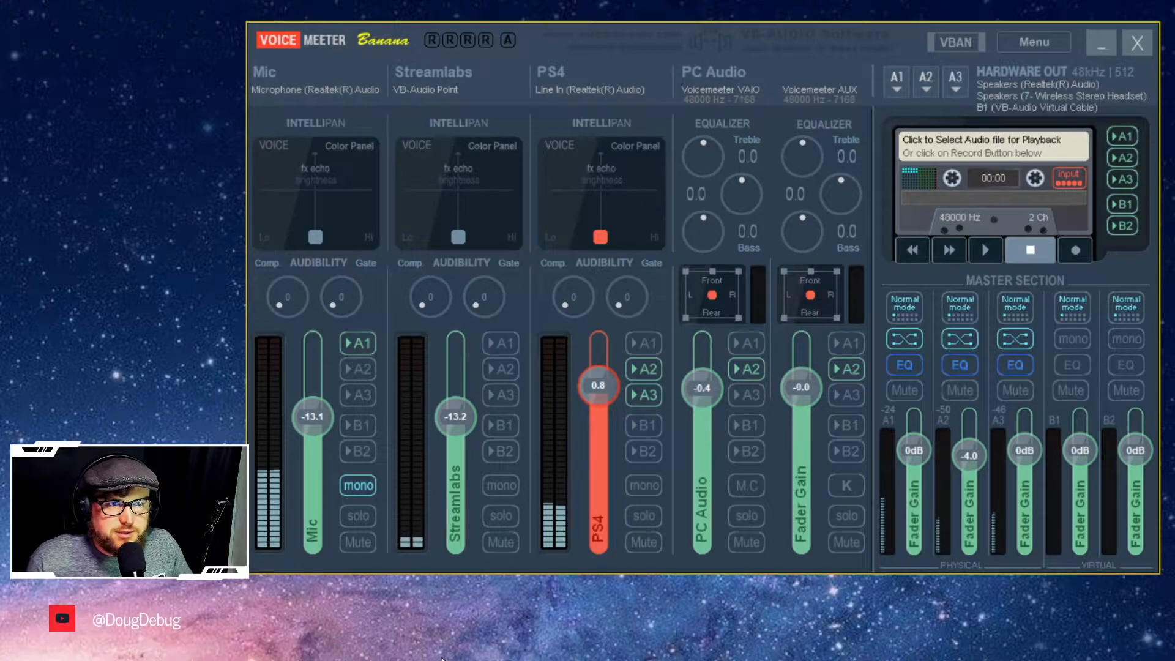
Check the input device list of the PS4 channel, and open its label for renaming, keeping the name PS4
{"action": "mouse_move", "coordinate": [908, 36]}
{"action": "left_mouse_down"}
{"action": "mouse_move", "coordinate": [883, 31]}
{"action": "mouse_move", "coordinate": [923, 34]}
{"action": "left_mouse_up"}
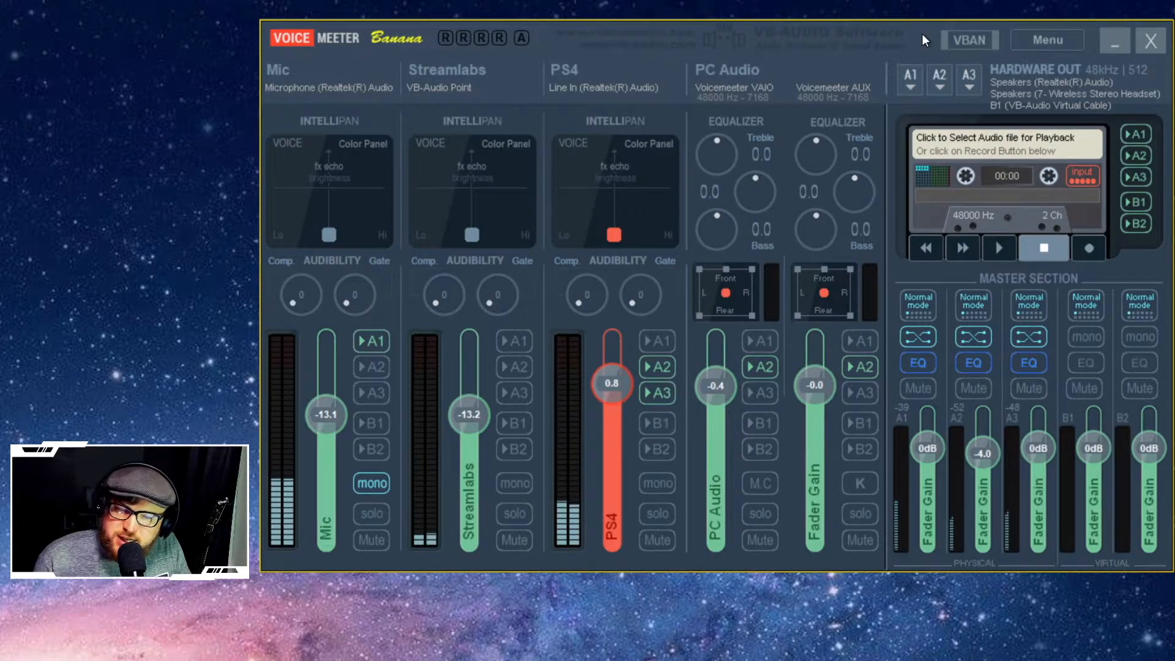
{"action": "left_click_drag", "start_coordinate": [929, 31], "coordinate": [923, 31]}
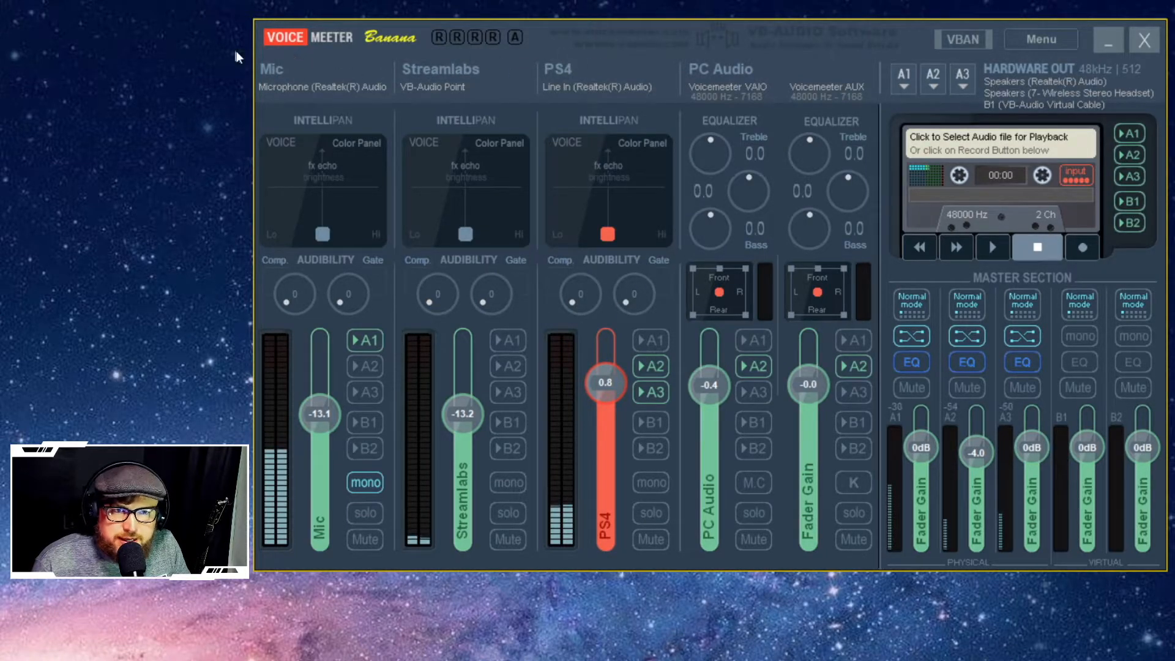
{"action": "left_click", "coordinate": [557, 71]}
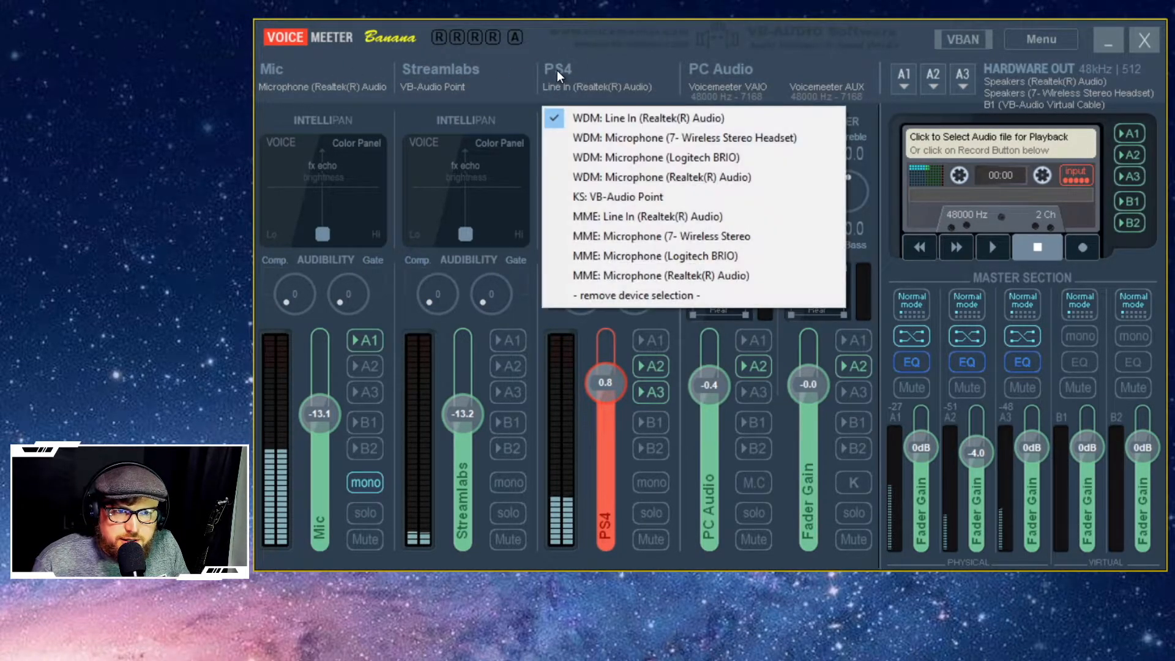
{"action": "left_click", "coordinate": [635, 29]}
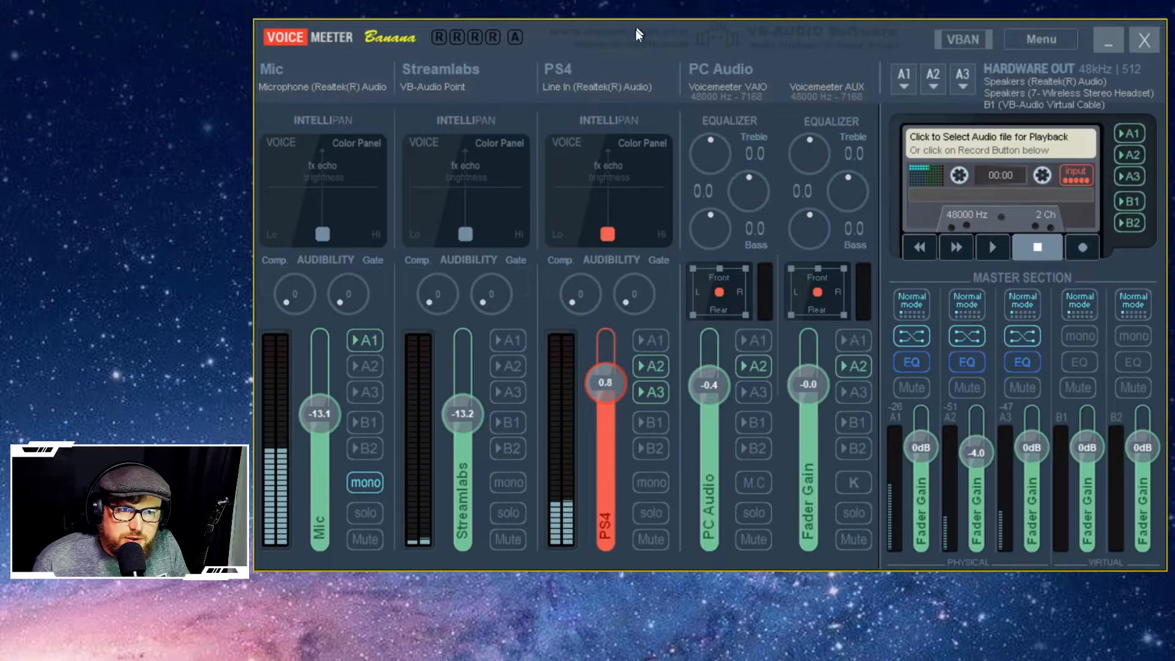
{"action": "right_click", "coordinate": [562, 70]}
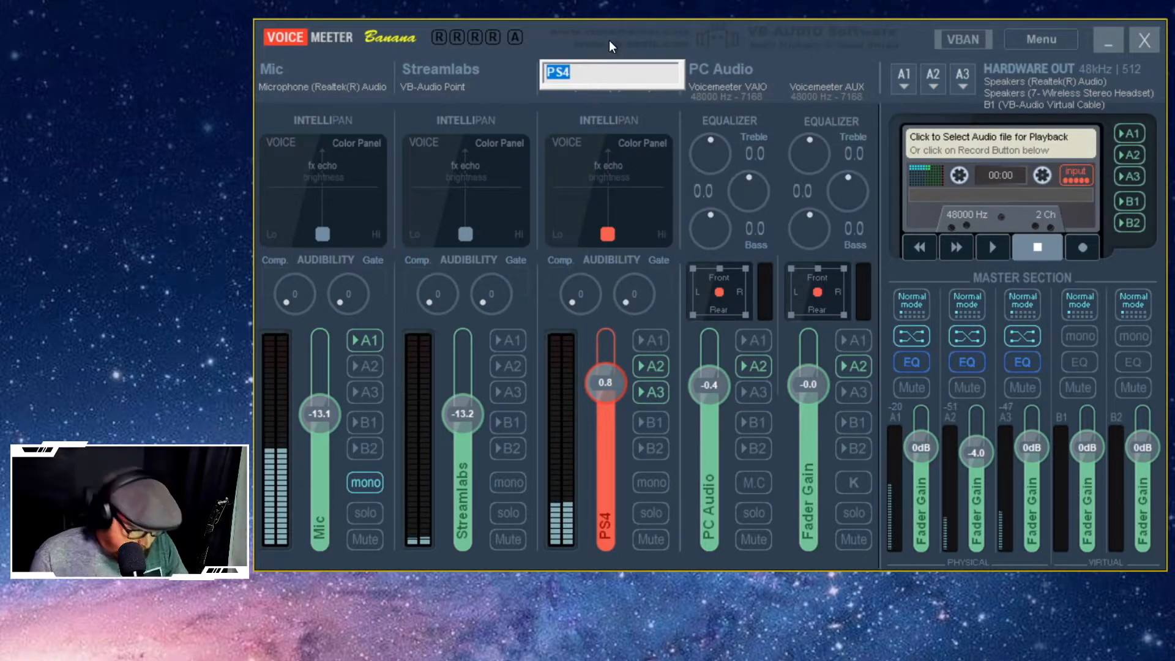
{"action": "key", "text": "Return"}
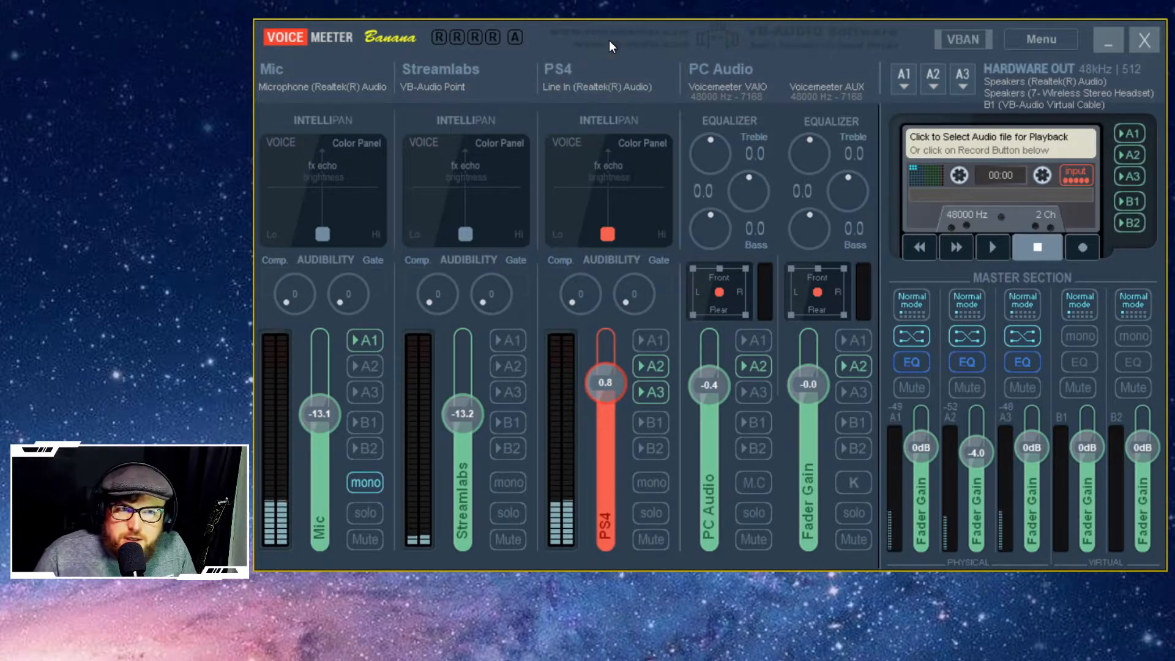
Review the device lists of hardware outputs A1 and A2 without changing either selection
{"action": "left_click_drag", "start_coordinate": [918, 31], "coordinate": [827, 27]}
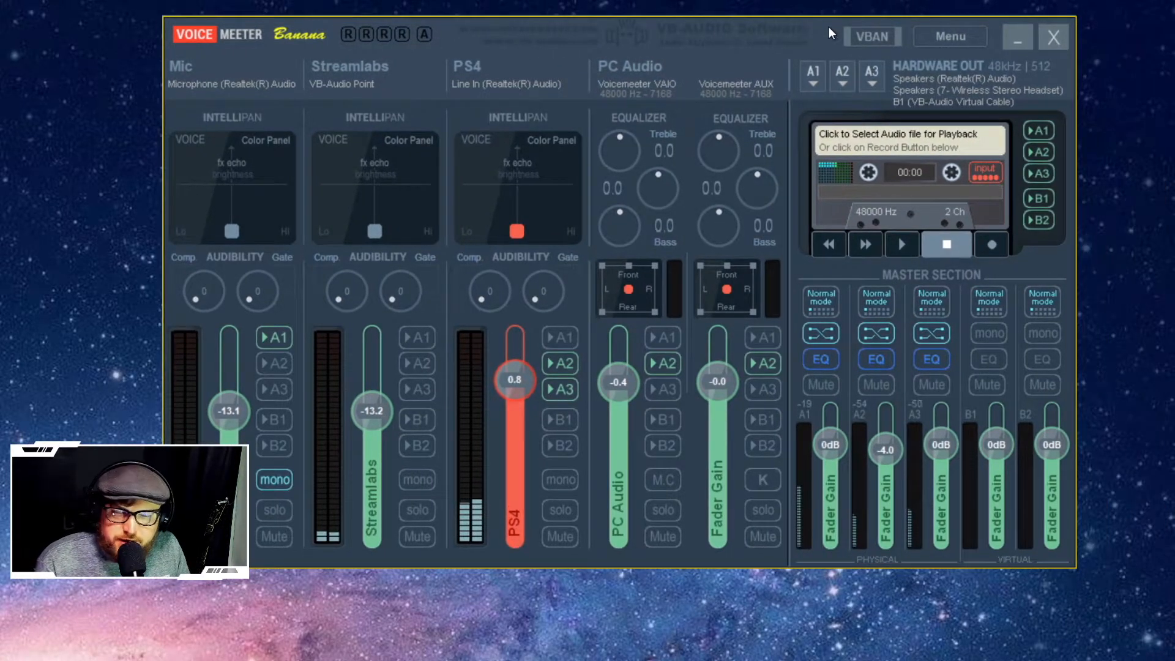
{"action": "left_click", "coordinate": [816, 73]}
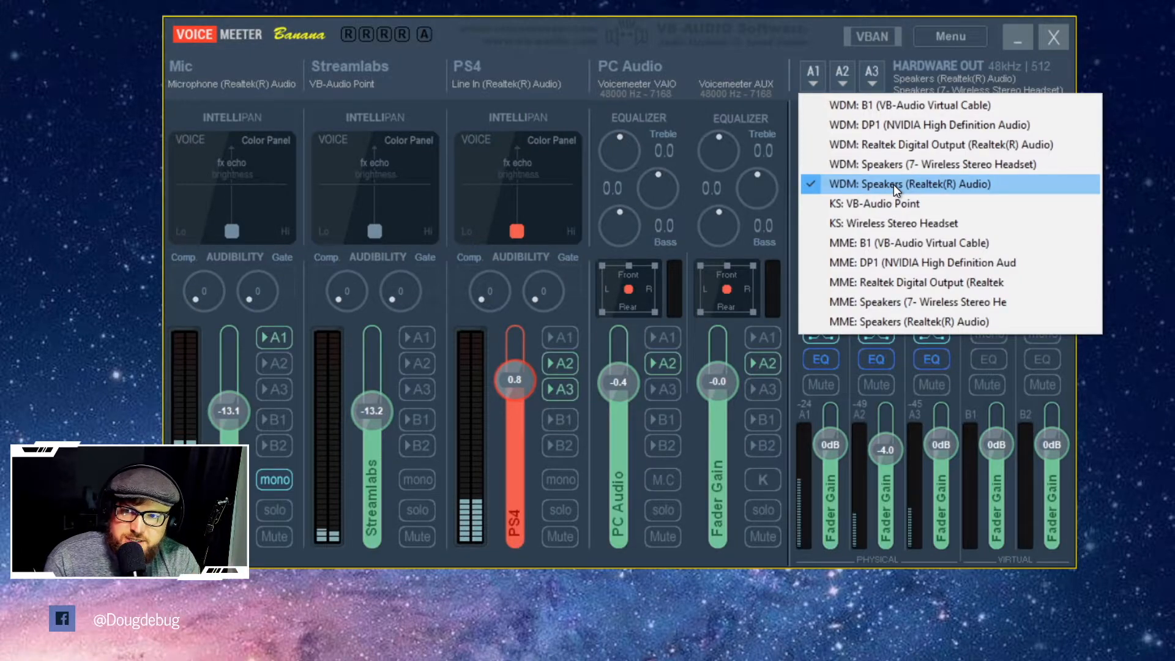
{"action": "left_click", "coordinate": [822, 22]}
{"action": "left_click", "coordinate": [843, 71]}
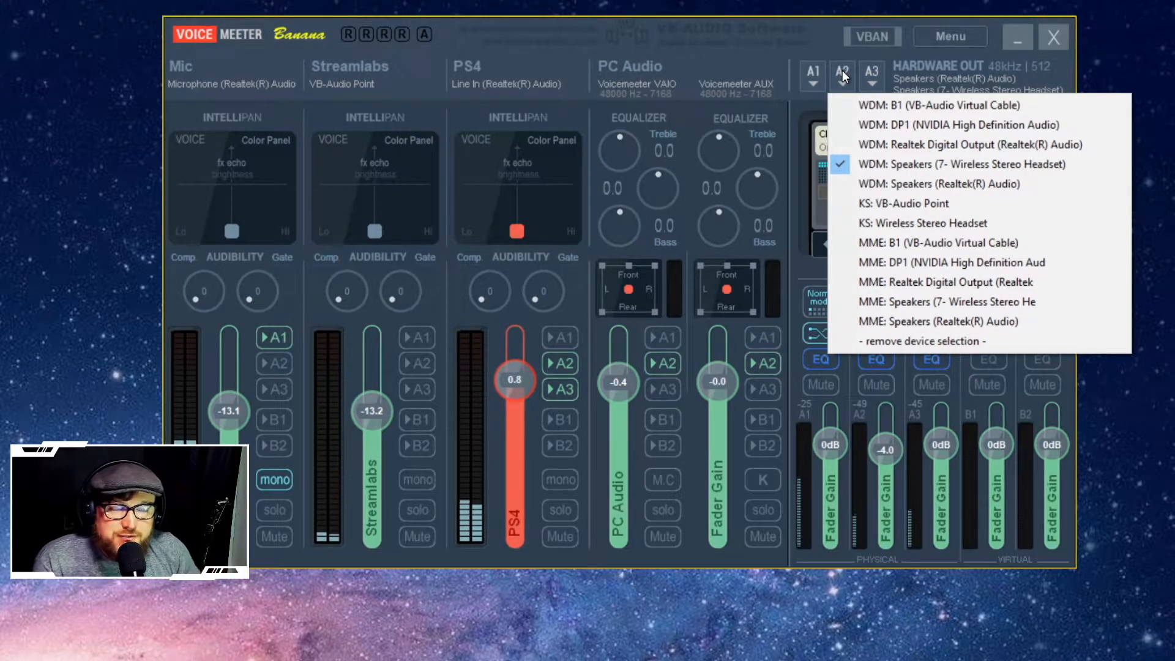
{"action": "left_click", "coordinate": [843, 71]}
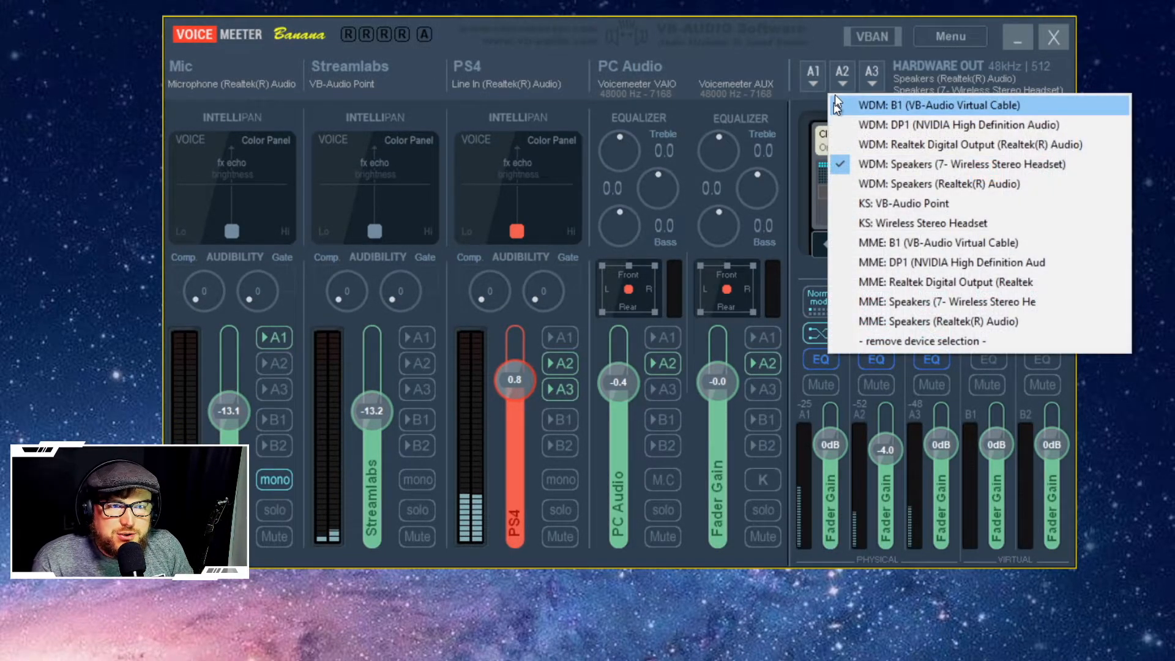
{"action": "left_click", "coordinate": [830, 47]}
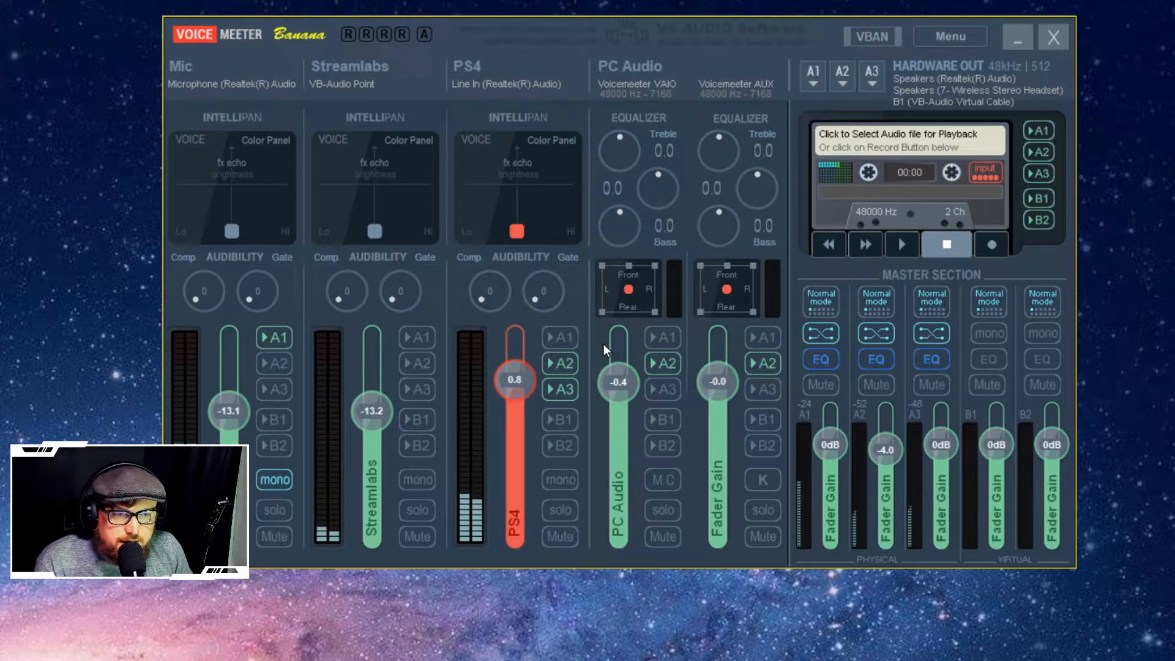
{"action": "left_click_drag", "start_coordinate": [636, 660], "coordinate": [658, 113]}
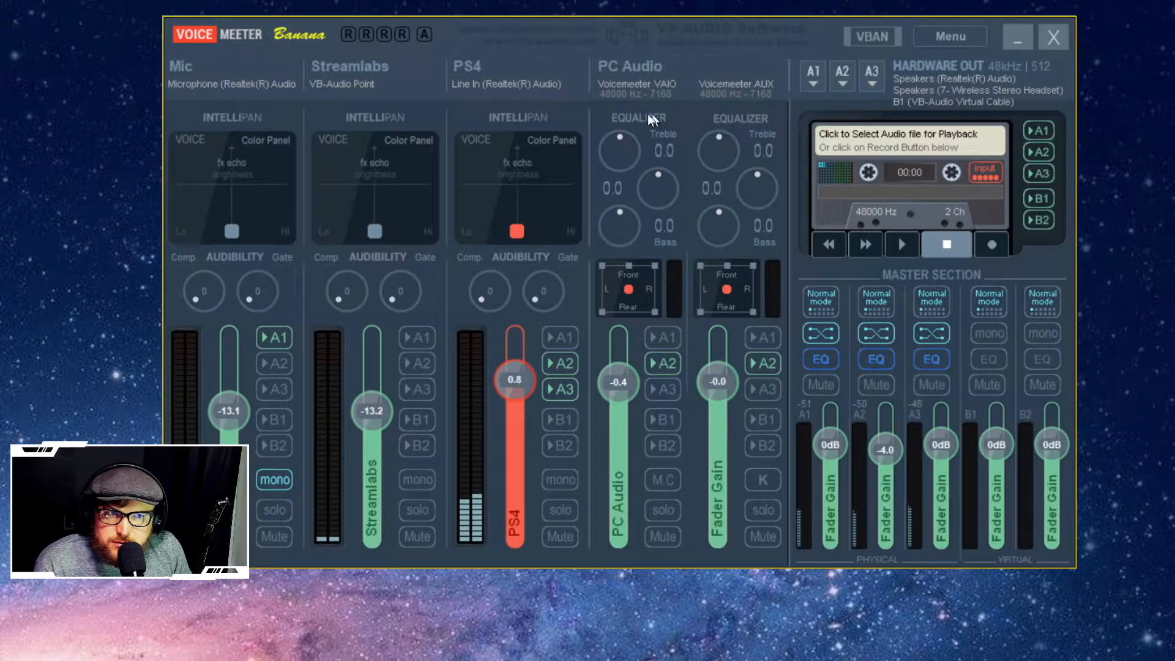
{"action": "left_click_drag", "start_coordinate": [529, 114], "coordinate": [556, 116]}
{"action": "left_click", "coordinate": [736, 113]}
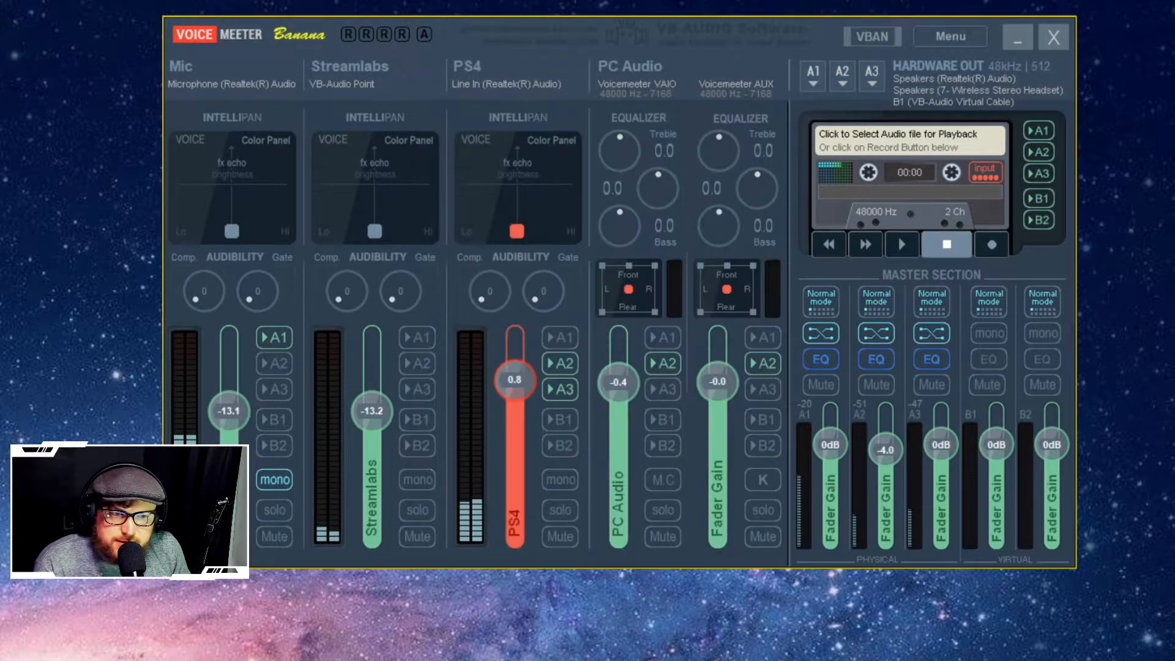
{"action": "left_click_drag", "start_coordinate": [827, 34], "coordinate": [855, 17]}
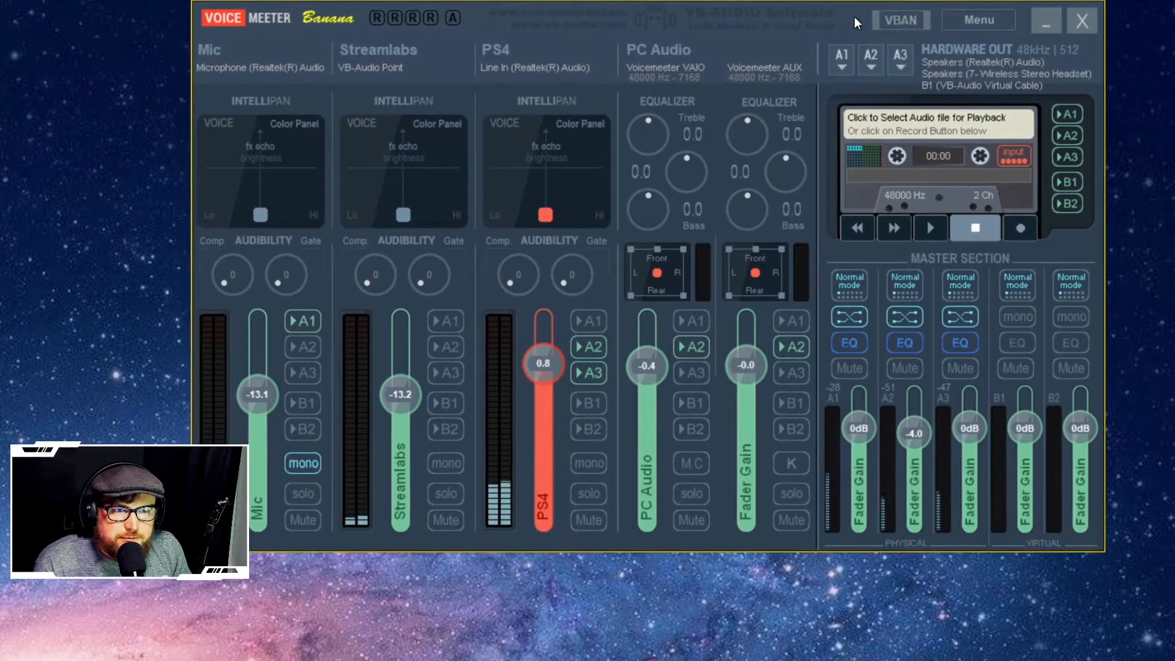
Examine the device list of hardware output A3 and keep its current selection
{"action": "left_click", "coordinate": [896, 57]}
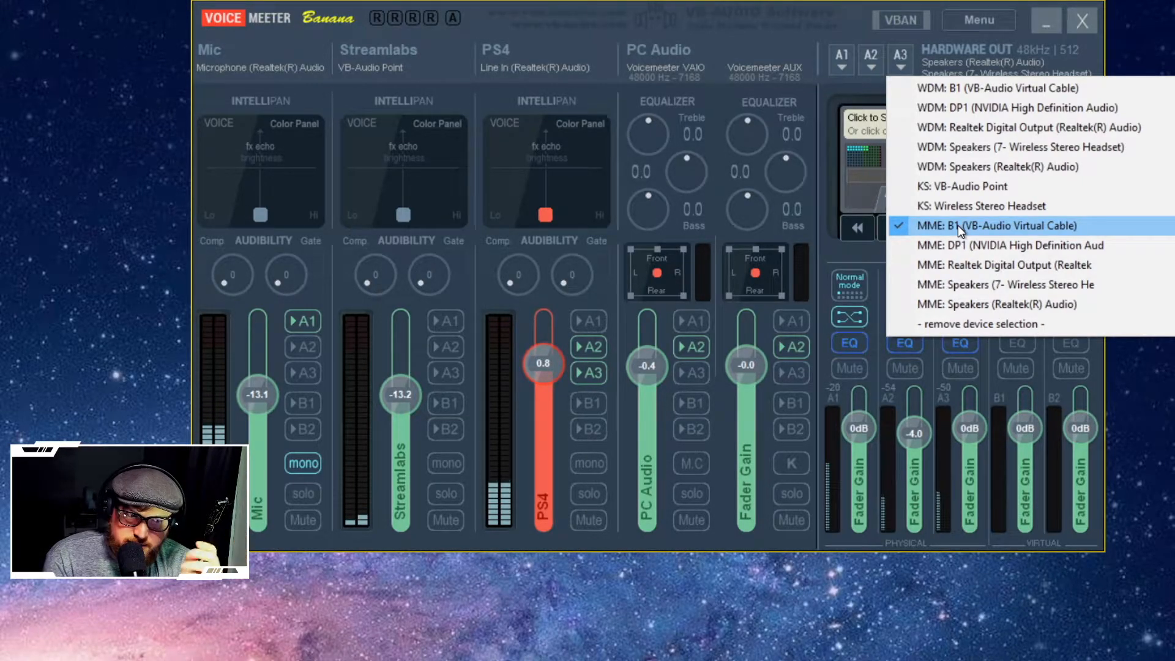
{"action": "left_click", "coordinate": [839, 25]}
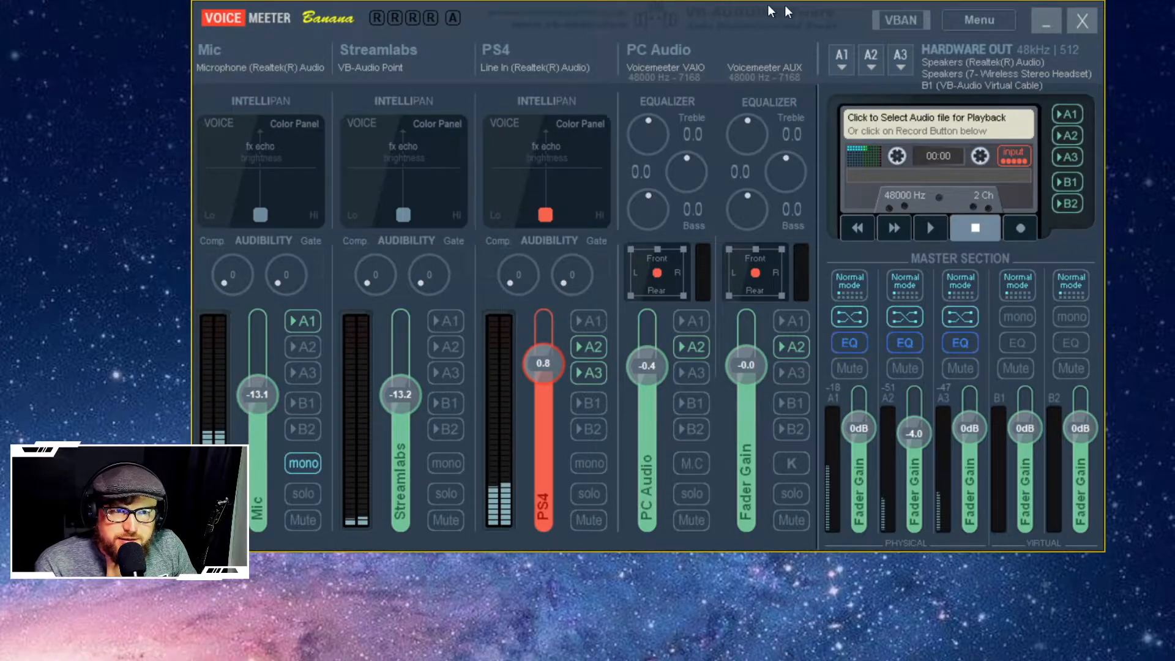
{"action": "left_click_drag", "start_coordinate": [853, 18], "coordinate": [755, 2]}
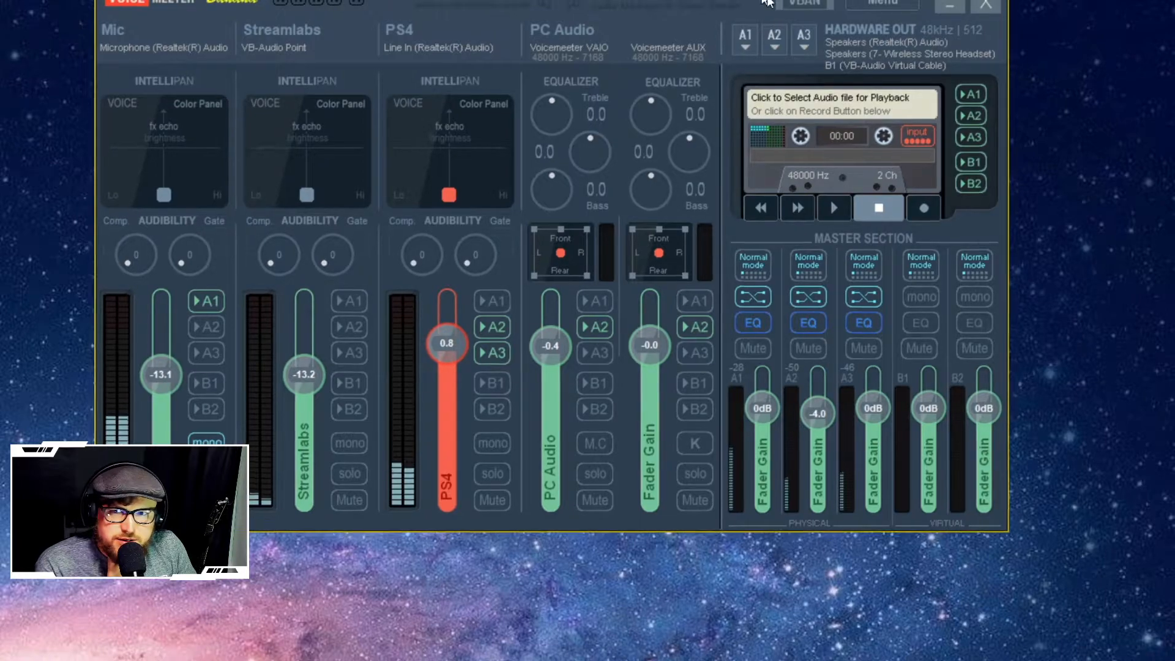
{"action": "left_click_drag", "start_coordinate": [760, 3], "coordinate": [914, 34]}
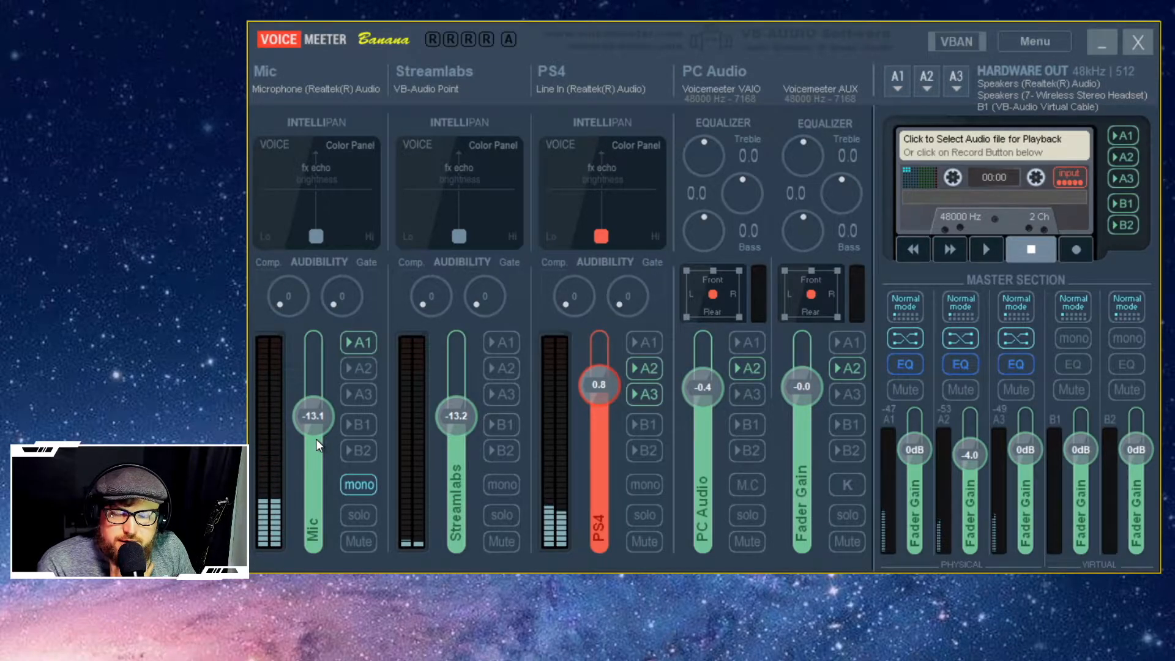
Check the Mic channel's input device list without selecting a different microphone
{"action": "left_click", "coordinate": [325, 86]}
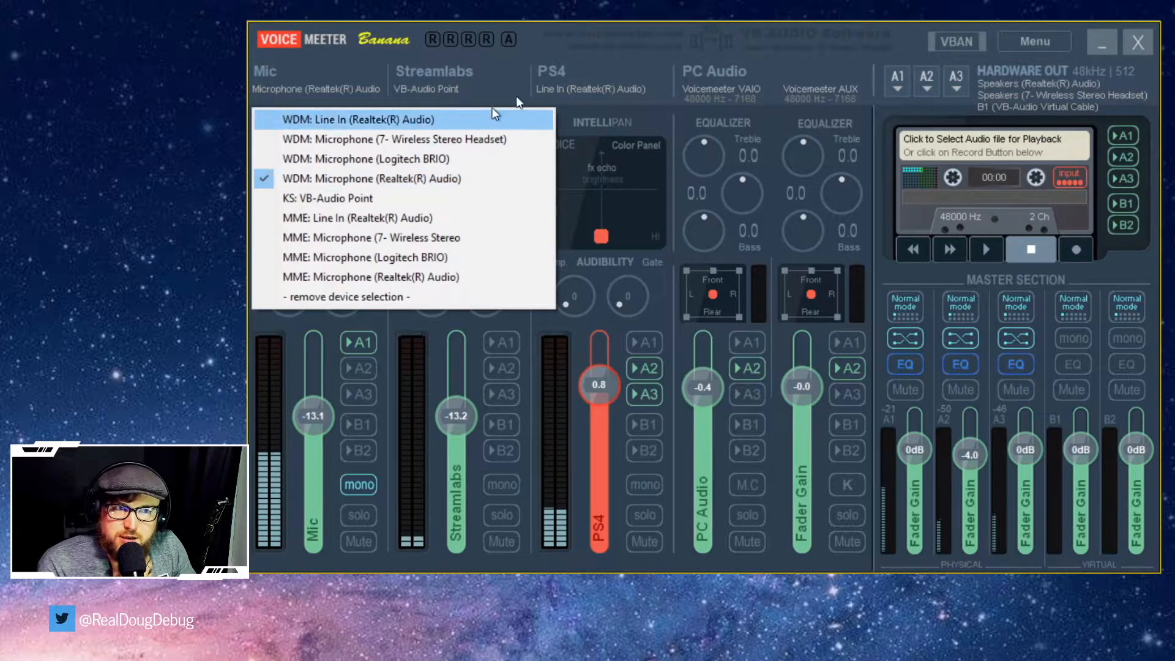
{"action": "left_click", "coordinate": [911, 37]}
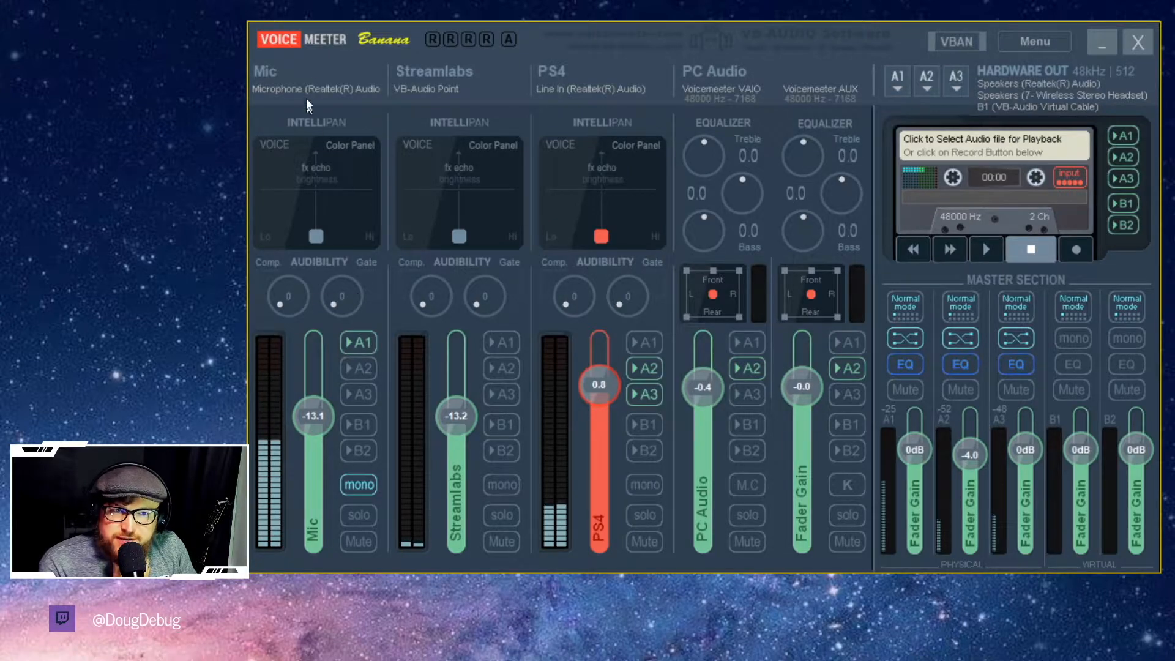
{"action": "left_click_drag", "start_coordinate": [402, 31], "coordinate": [377, 24]}
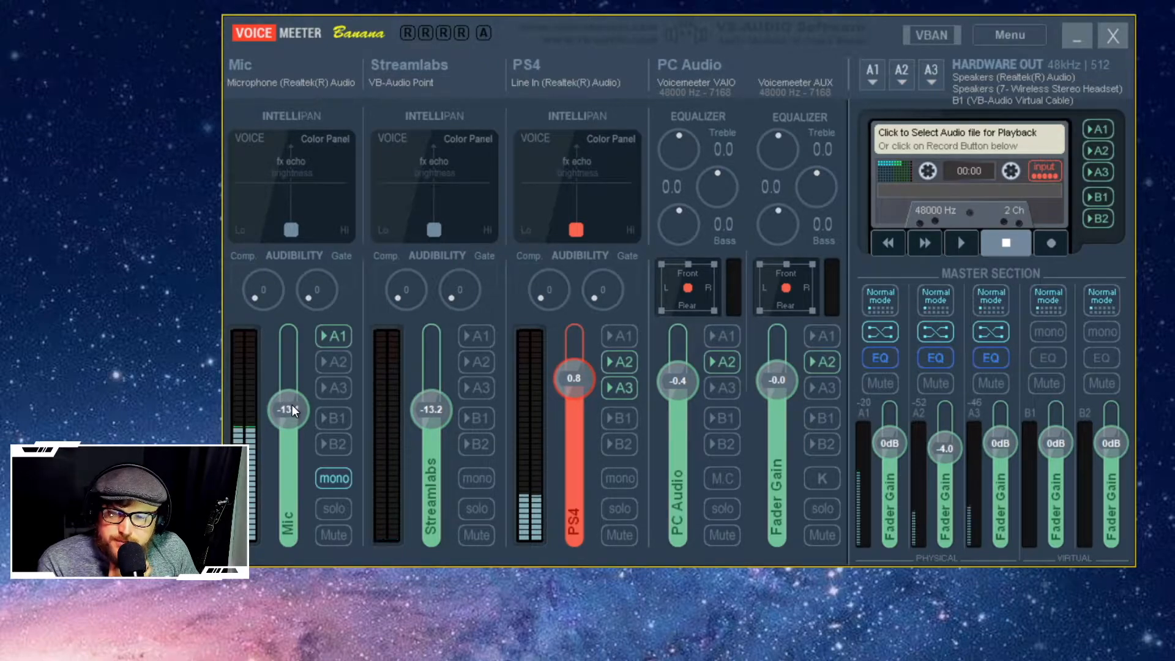
Check the Mic channel's output routing and the device list of hardware output A1
{"action": "left_click", "coordinate": [338, 335]}
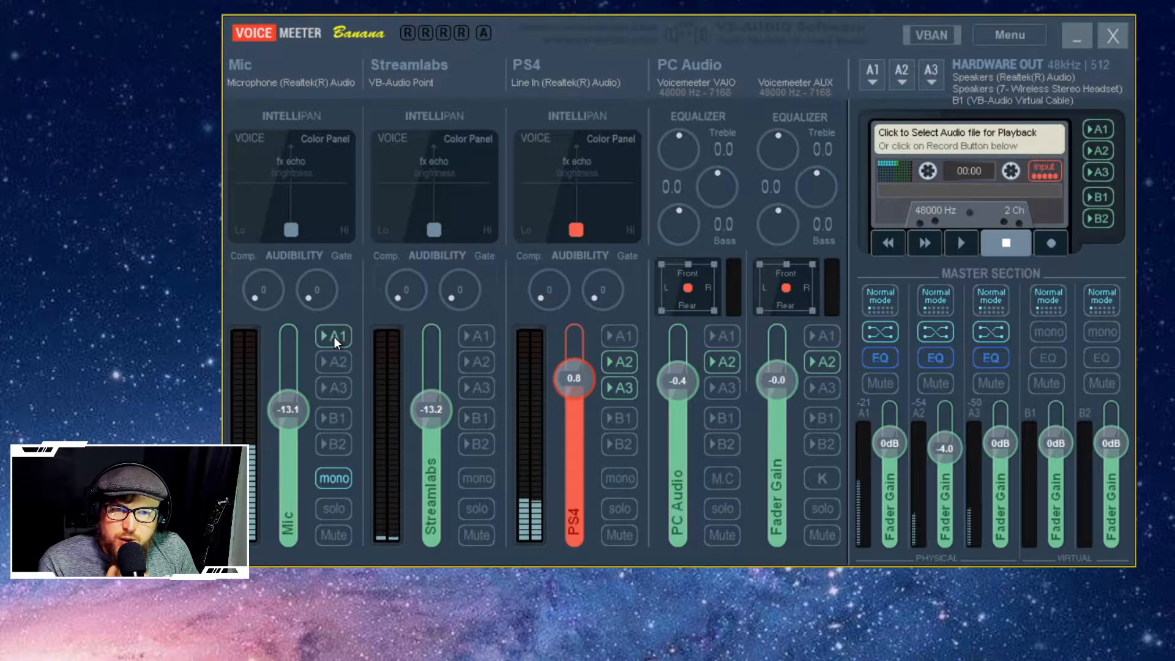
{"action": "left_click", "coordinate": [873, 69]}
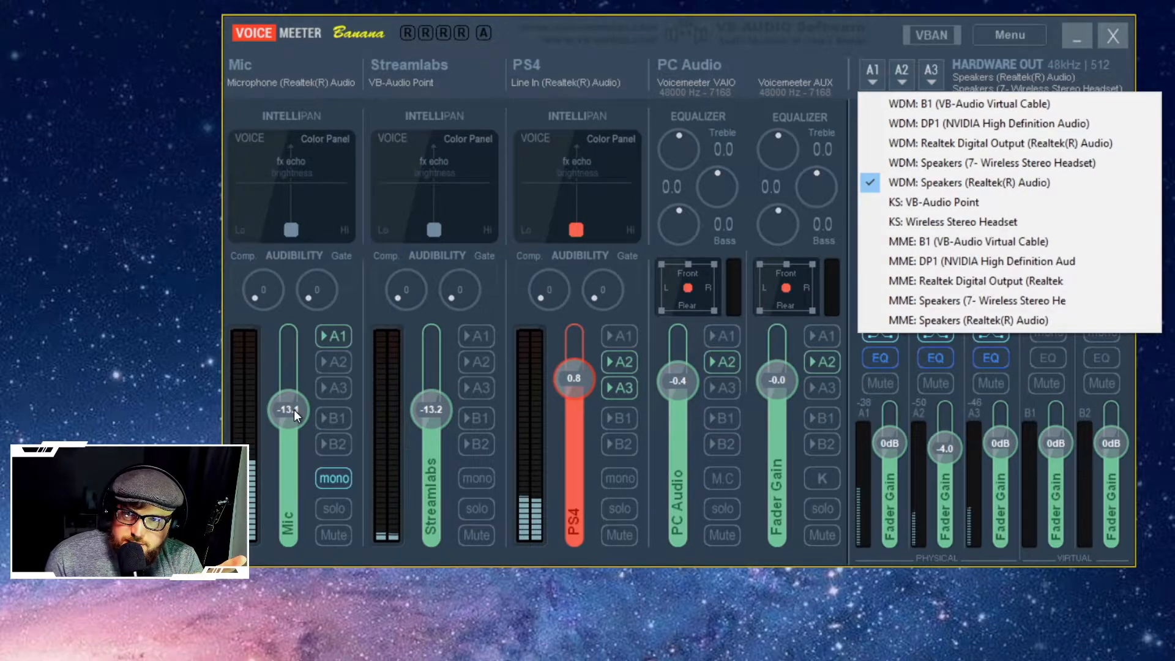
{"action": "left_click", "coordinate": [887, 16]}
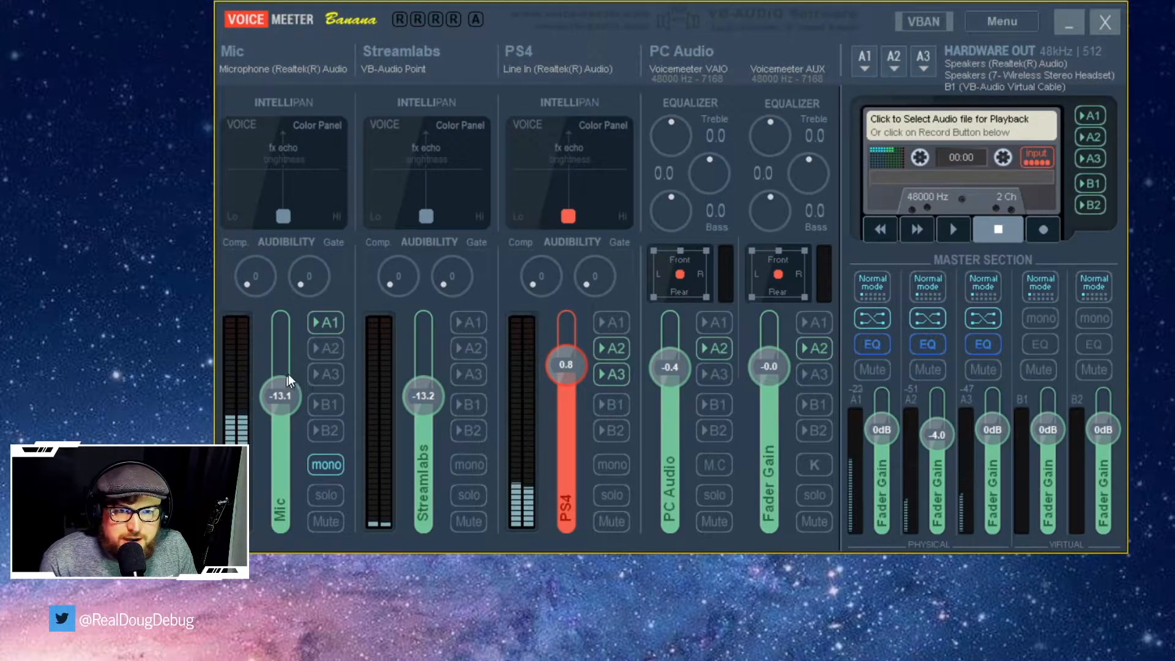
{"action": "left_click", "coordinate": [320, 348]}
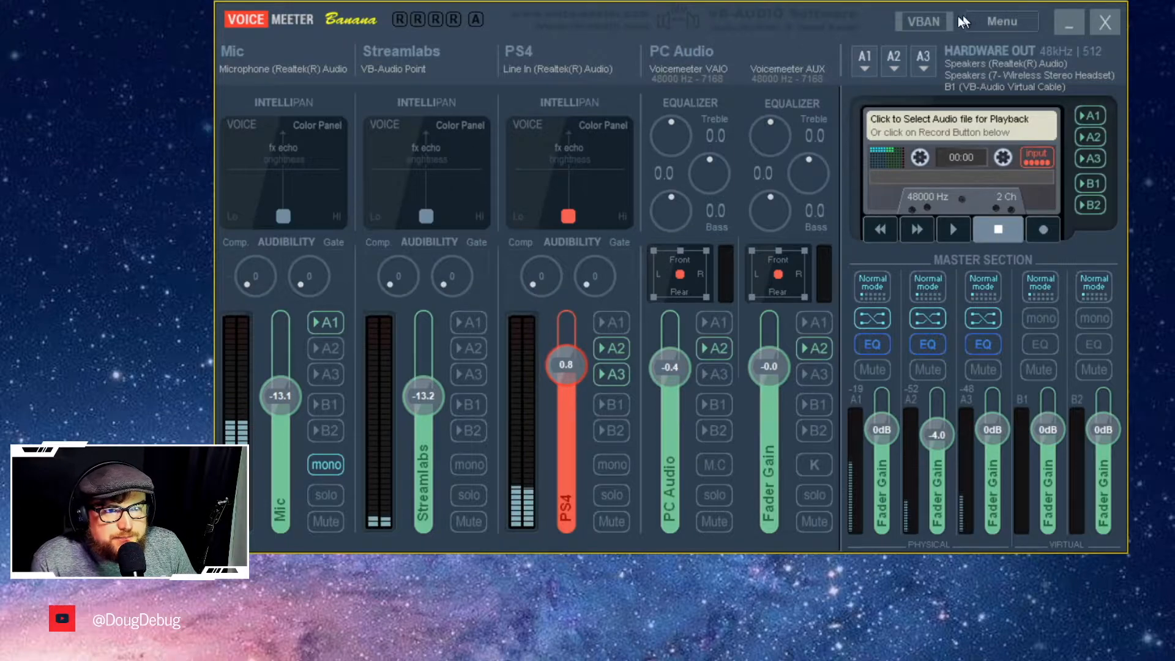
Check the Streamlabs channel's input device list and keep its current device
{"action": "left_click_drag", "start_coordinate": [879, 12], "coordinate": [828, 13]}
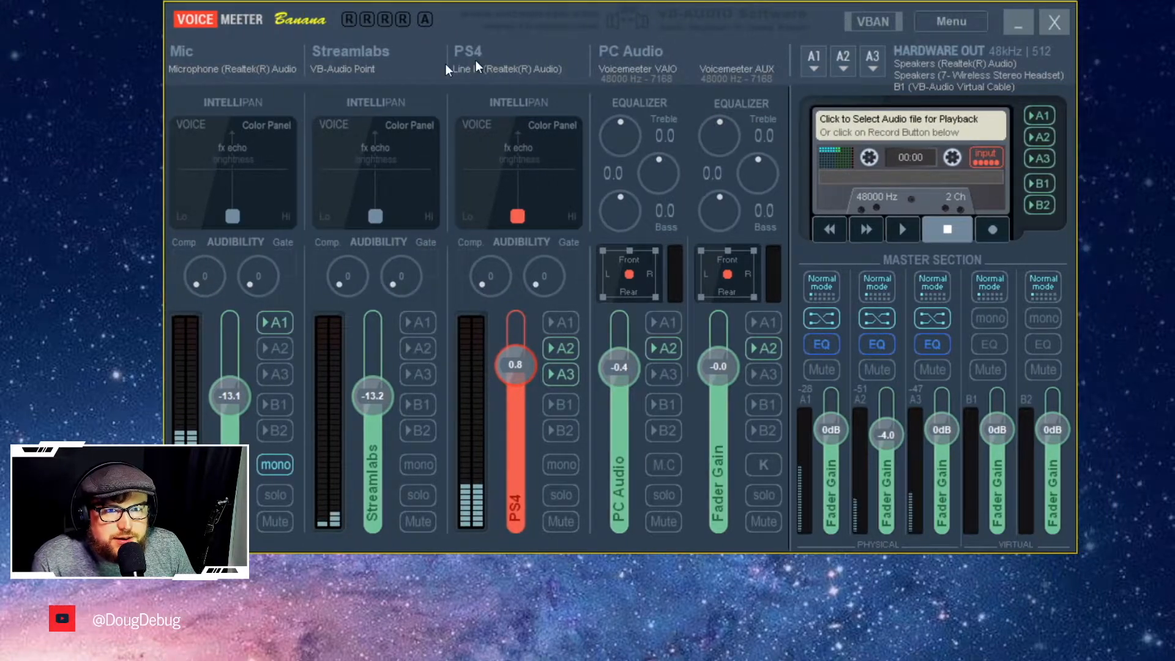
{"action": "left_click", "coordinate": [347, 67]}
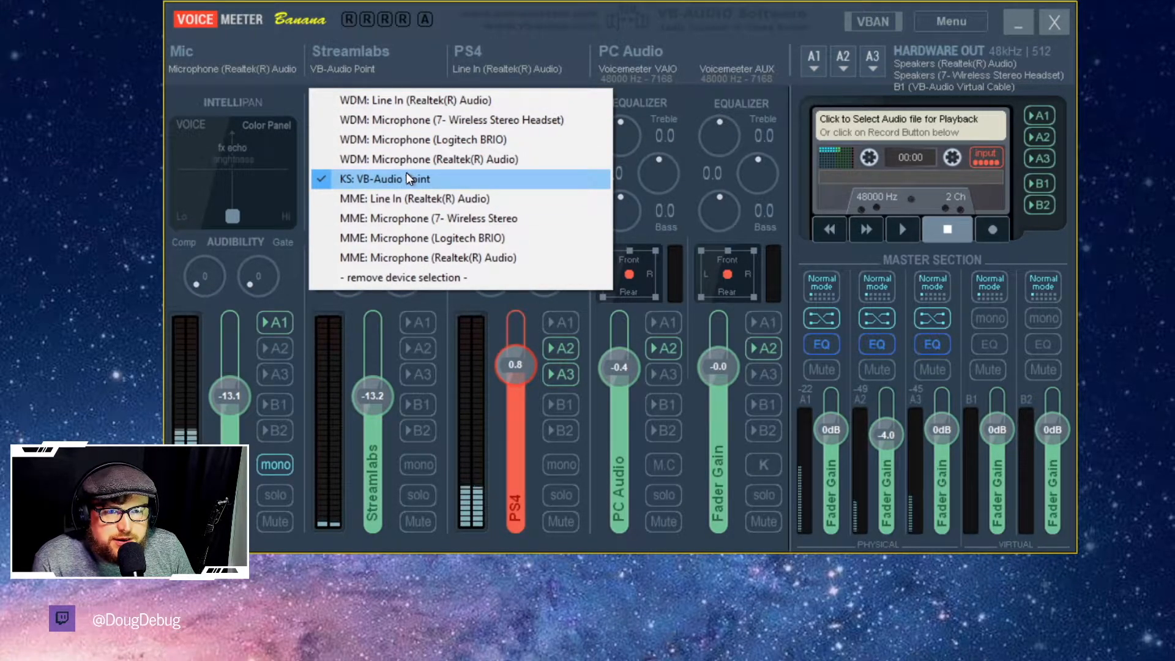
{"action": "left_click", "coordinate": [813, 27]}
{"action": "left_click_drag", "start_coordinate": [813, 14], "coordinate": [826, 10]}
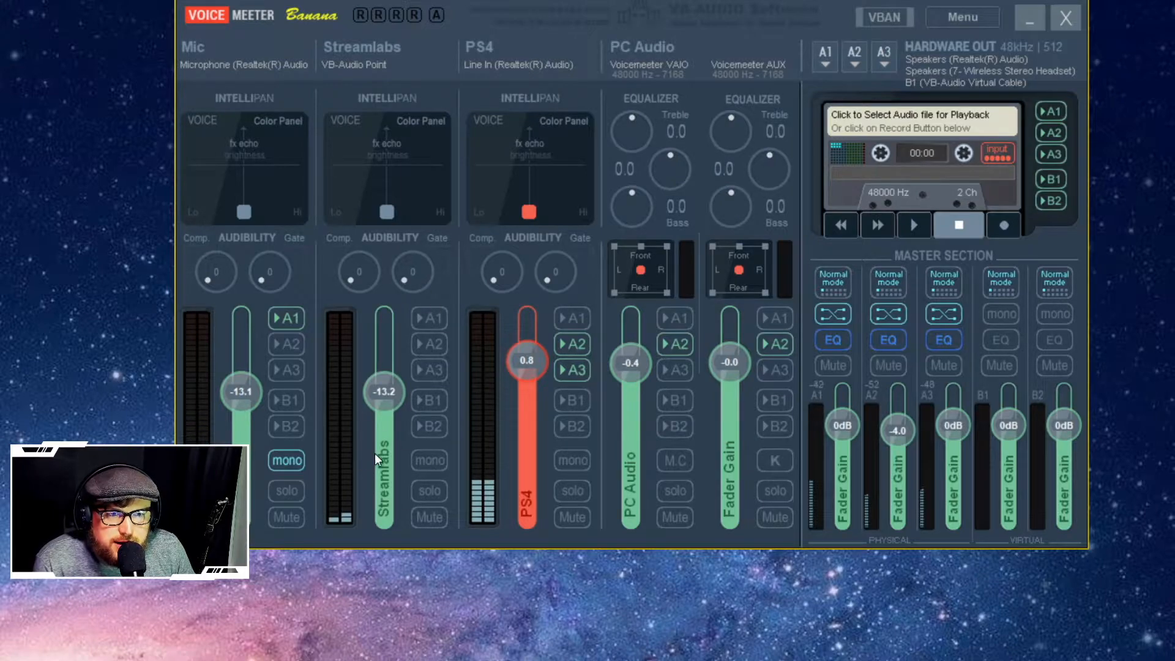
Lower the PS4 channel's fader to -8.9
{"action": "left_click_drag", "start_coordinate": [838, 10], "coordinate": [802, 13]}
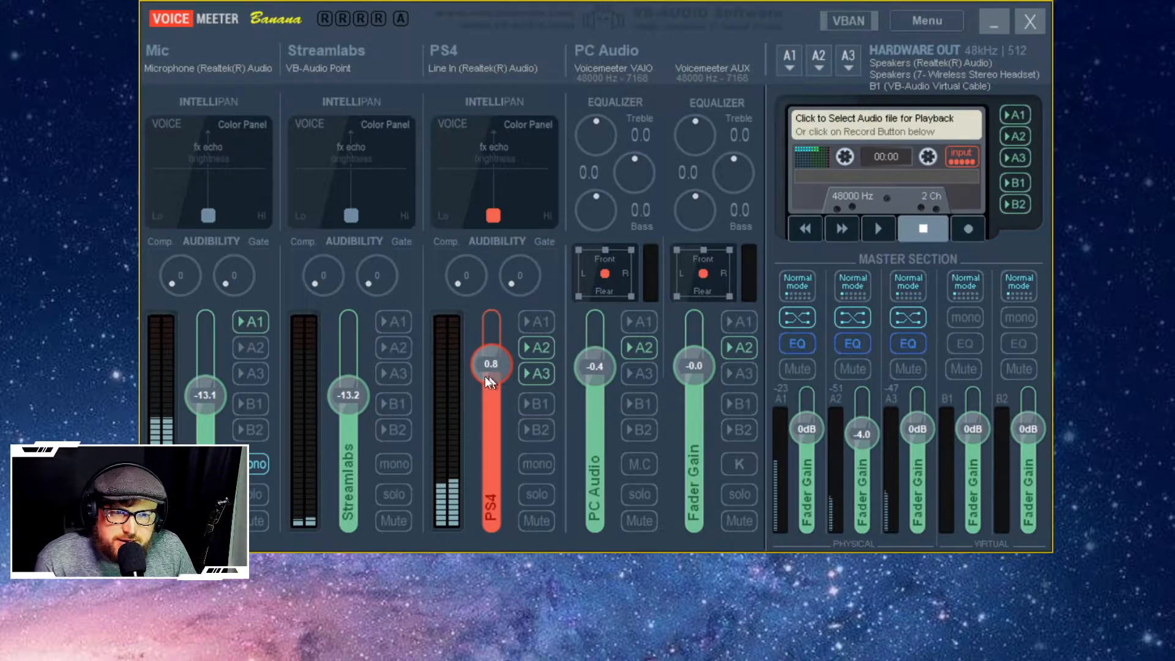
{"action": "left_click_drag", "start_coordinate": [491, 368], "coordinate": [489, 389]}
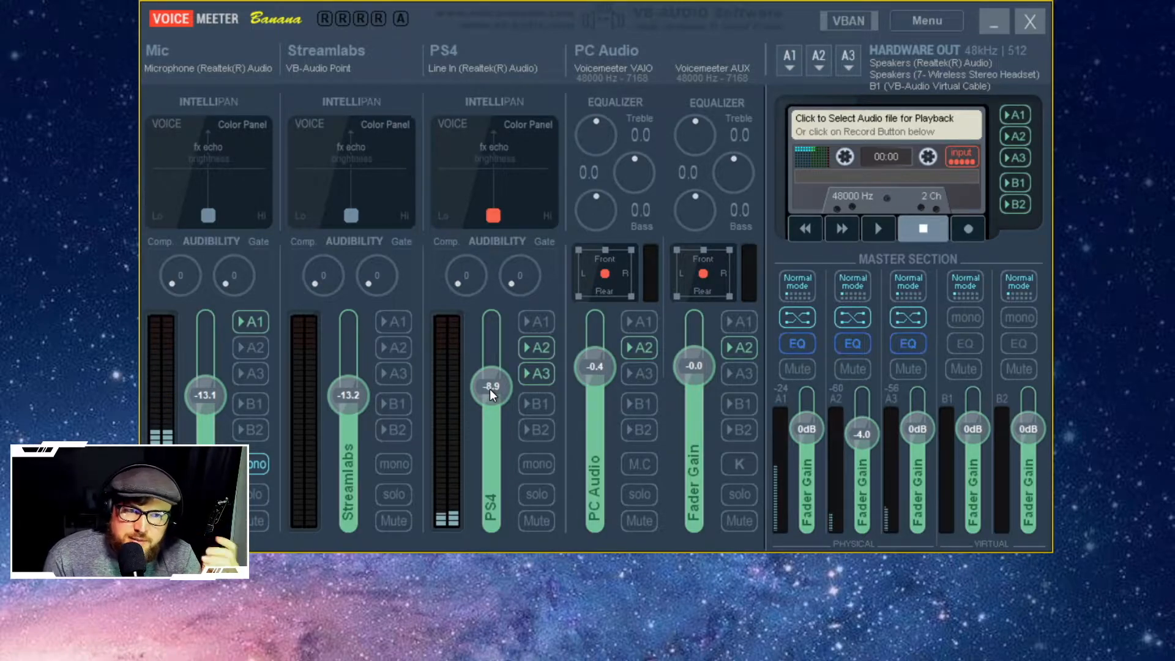
{"action": "left_click_drag", "start_coordinate": [808, 14], "coordinate": [794, 1]}
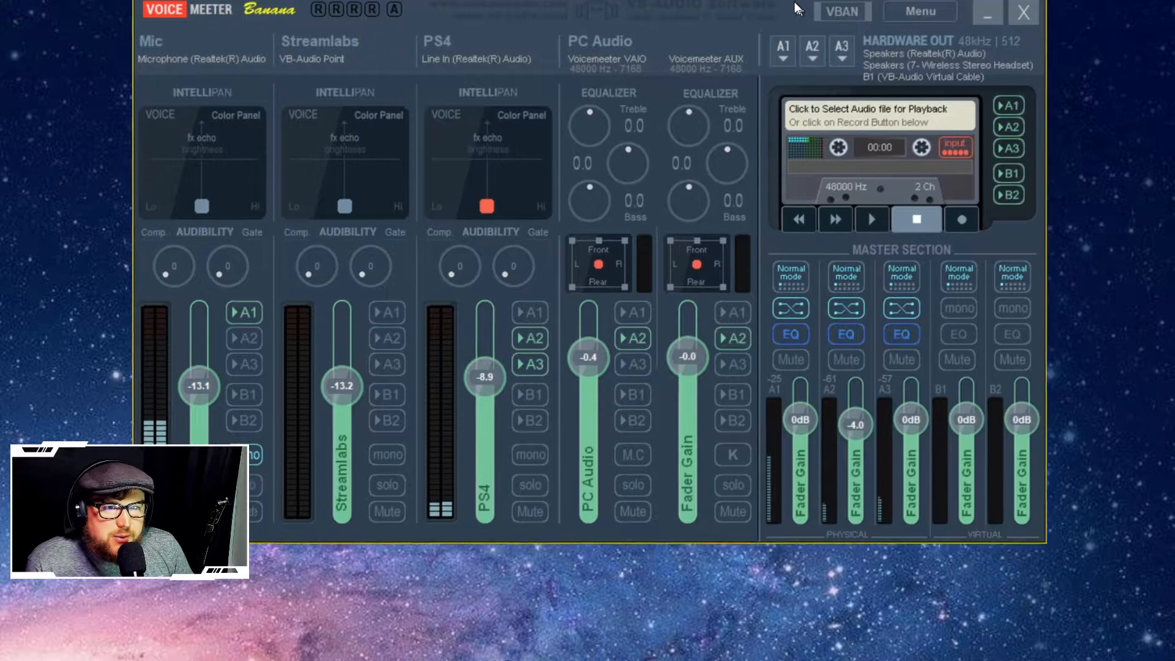
Reopen the PS4 channel's input device list to examine its line-in source, keeping the selection
{"action": "left_click", "coordinate": [486, 54]}
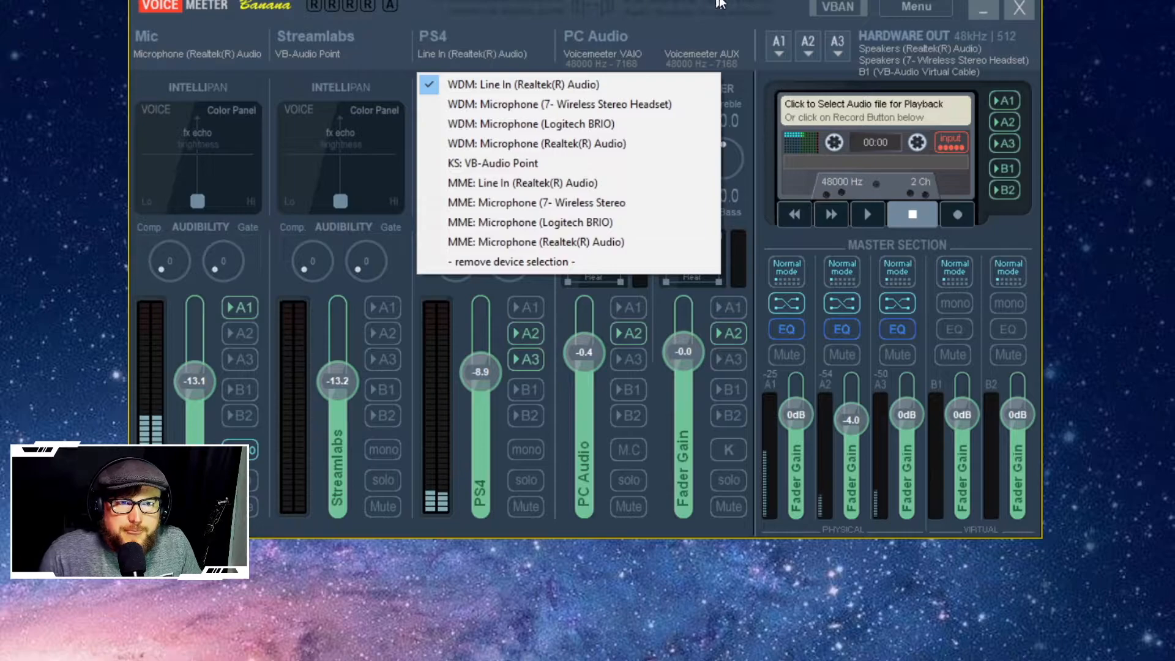
{"action": "left_click_drag", "start_coordinate": [781, 0], "coordinate": [750, 2]}
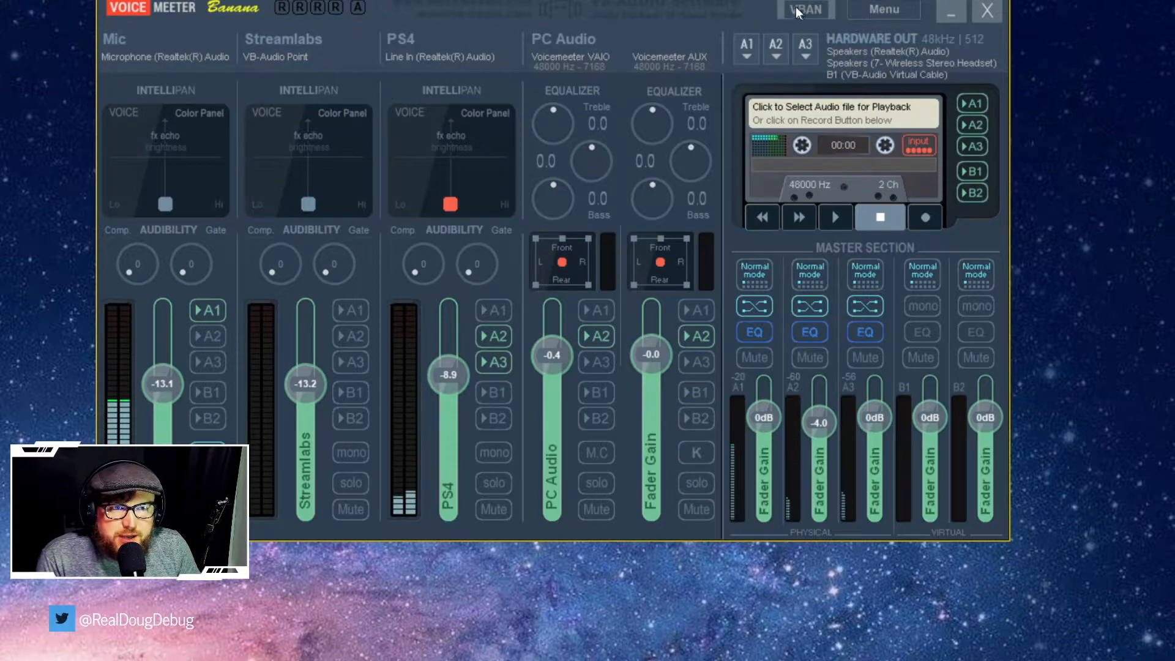
{"action": "left_click_drag", "start_coordinate": [765, 2], "coordinate": [750, 8]}
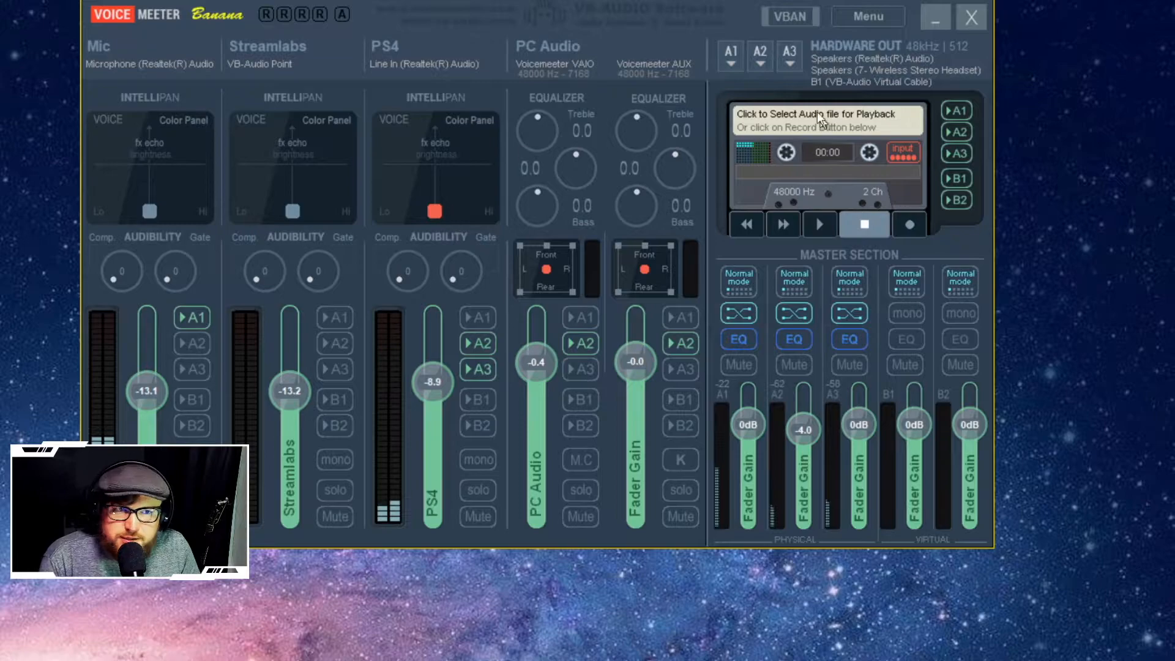
{"action": "left_click_drag", "start_coordinate": [740, 8], "coordinate": [913, 20]}
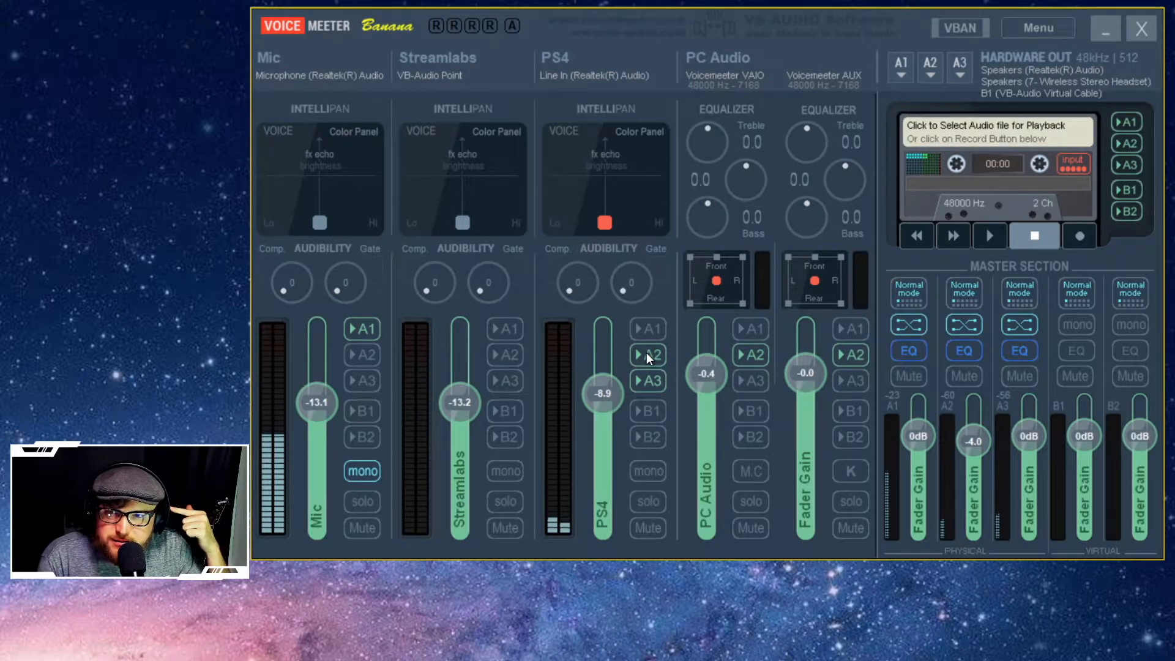
Check the PS4 channel's output routing and the device list of hardware output A3, keeping the B1 (VB-Audio Virtual Cable) selection
{"action": "left_click", "coordinate": [646, 354]}
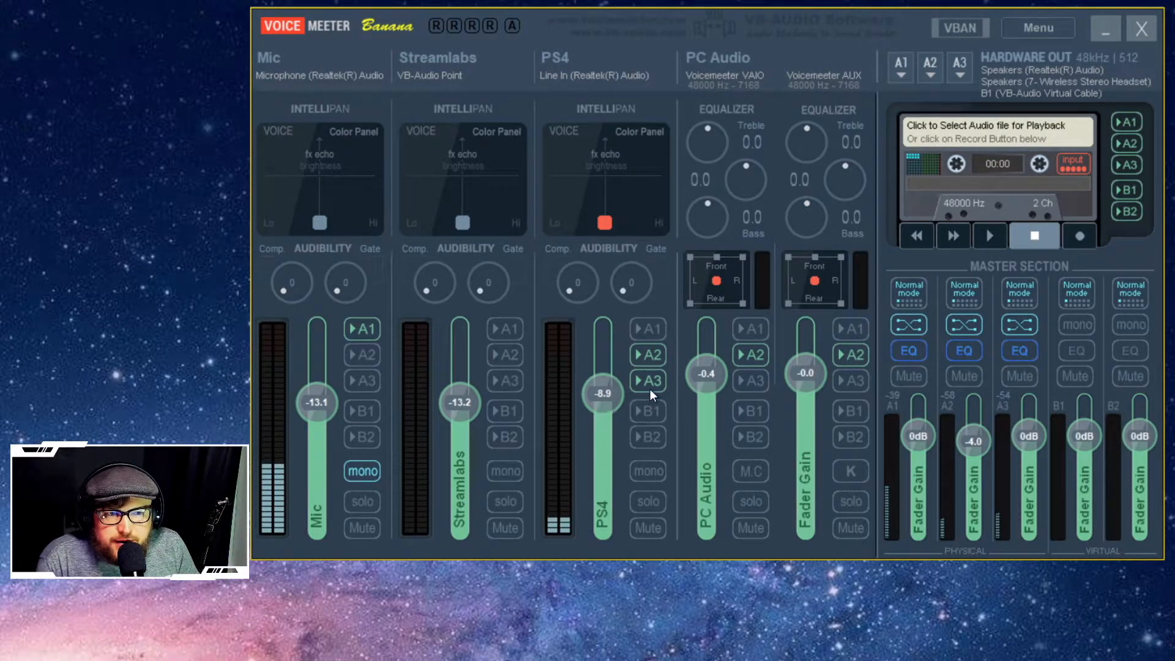
{"action": "left_click", "coordinate": [959, 61]}
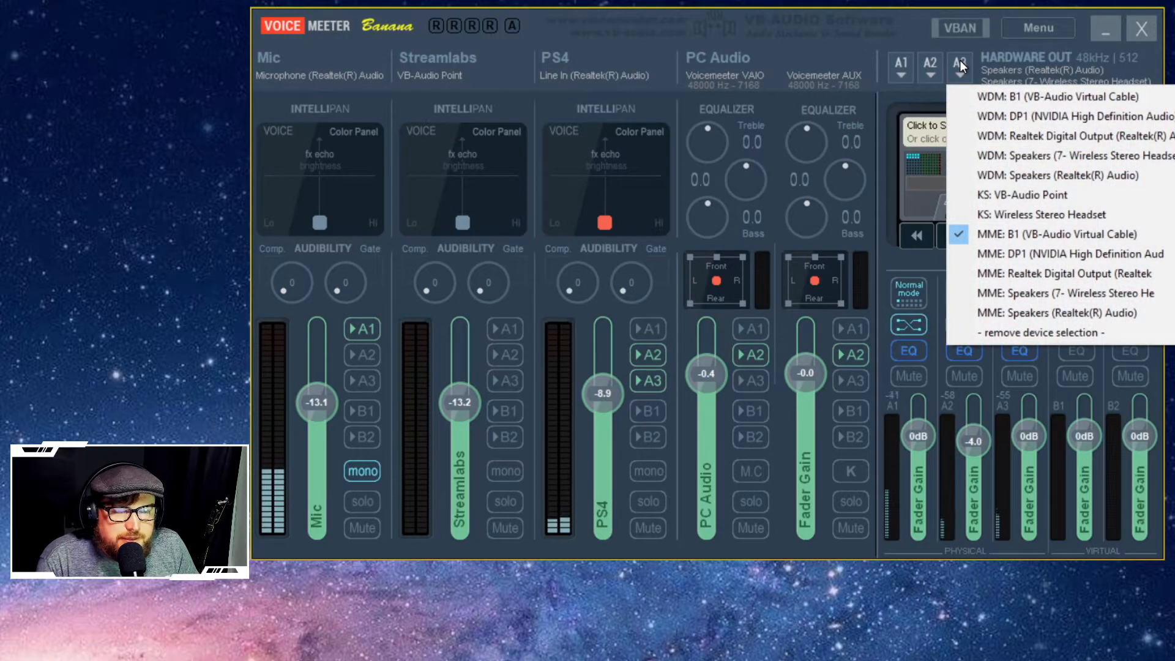
{"action": "left_click", "coordinate": [953, 57]}
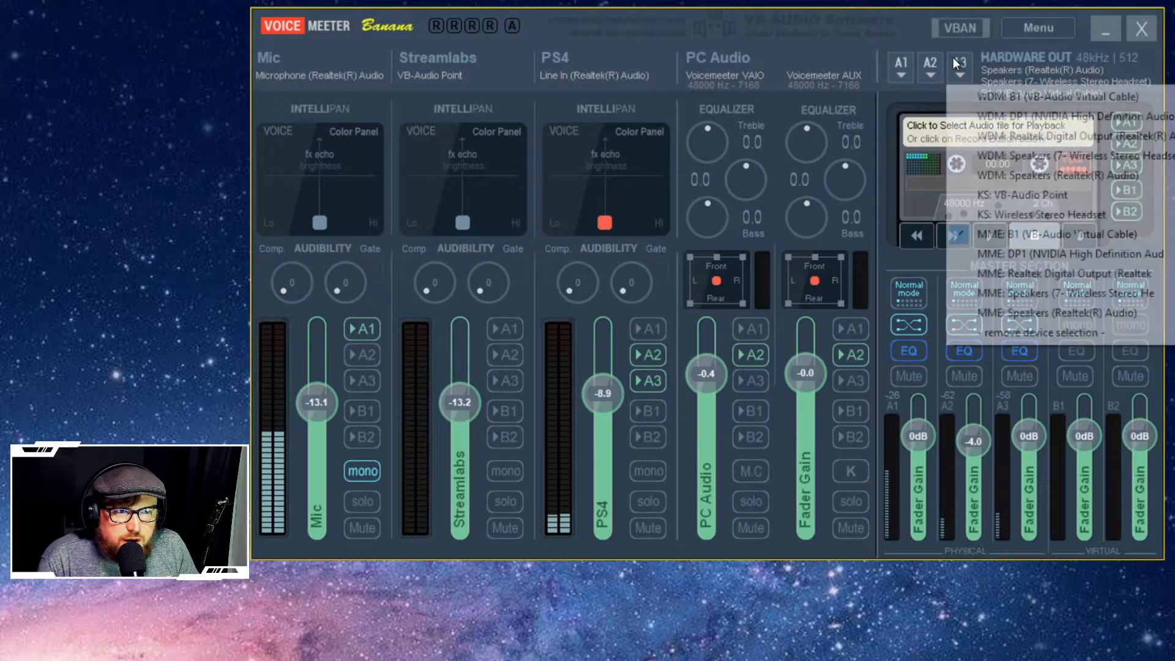
{"action": "left_click_drag", "start_coordinate": [913, 26], "coordinate": [925, 12]}
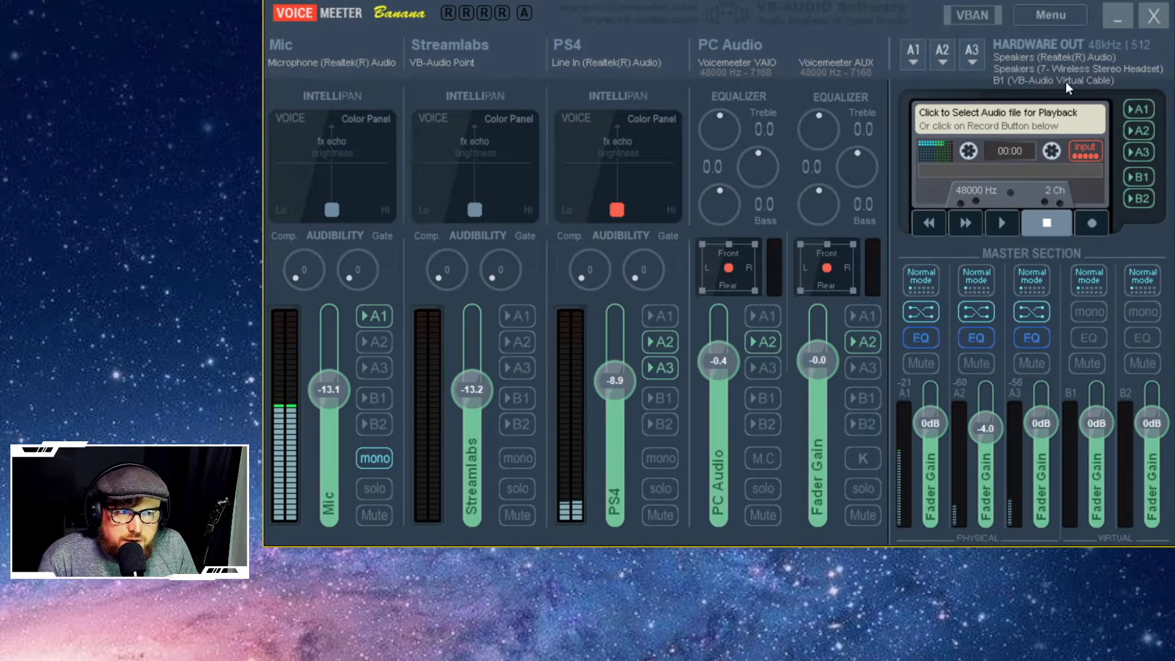
{"action": "left_click", "coordinate": [972, 50]}
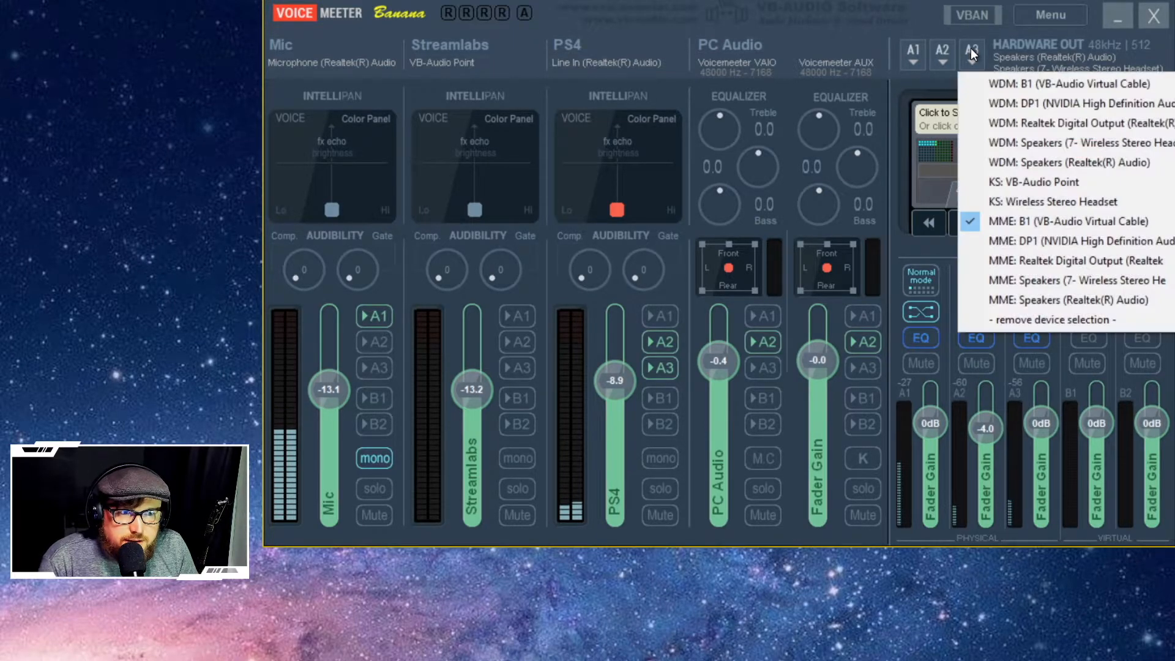
{"action": "left_click", "coordinate": [972, 50]}
{"action": "left_click", "coordinate": [972, 50]}
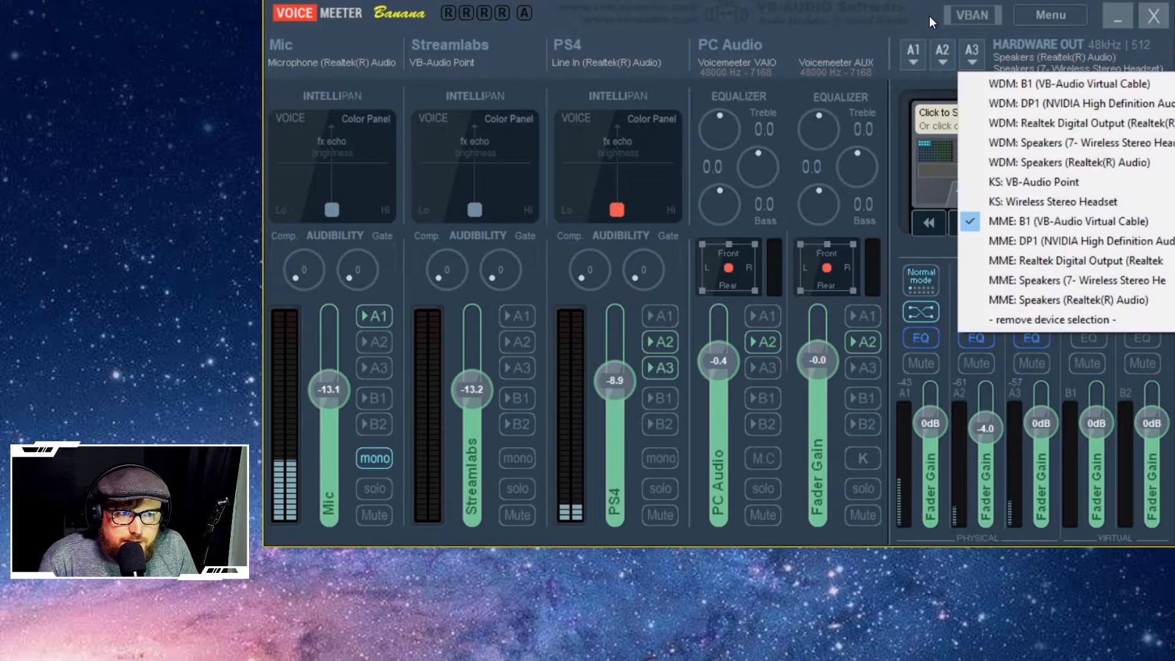
{"action": "left_click_drag", "start_coordinate": [929, 16], "coordinate": [931, 1]}
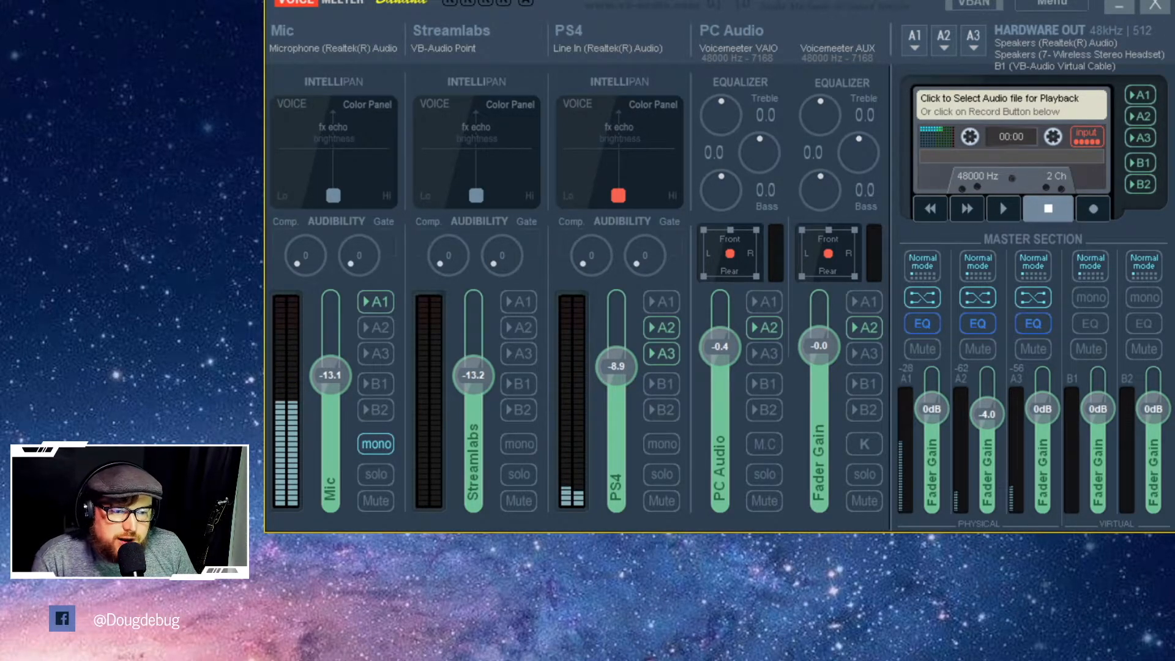
Switch to the Windows Sound dialog, minimizing the VoiceMeeter window and placing the dialog near the middle of the desktop
{"action": "left_click_drag", "start_coordinate": [306, 658], "coordinate": [536, 73]}
{"action": "left_click", "coordinate": [1125, 6]}
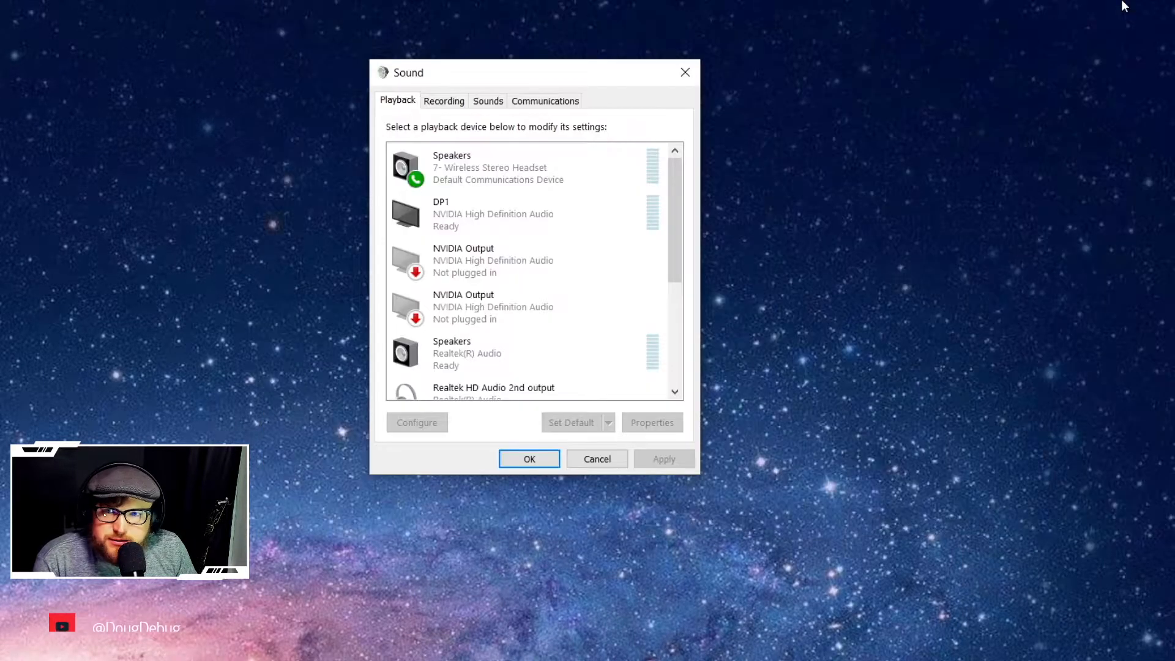
{"action": "left_click_drag", "start_coordinate": [554, 74], "coordinate": [643, 97]}
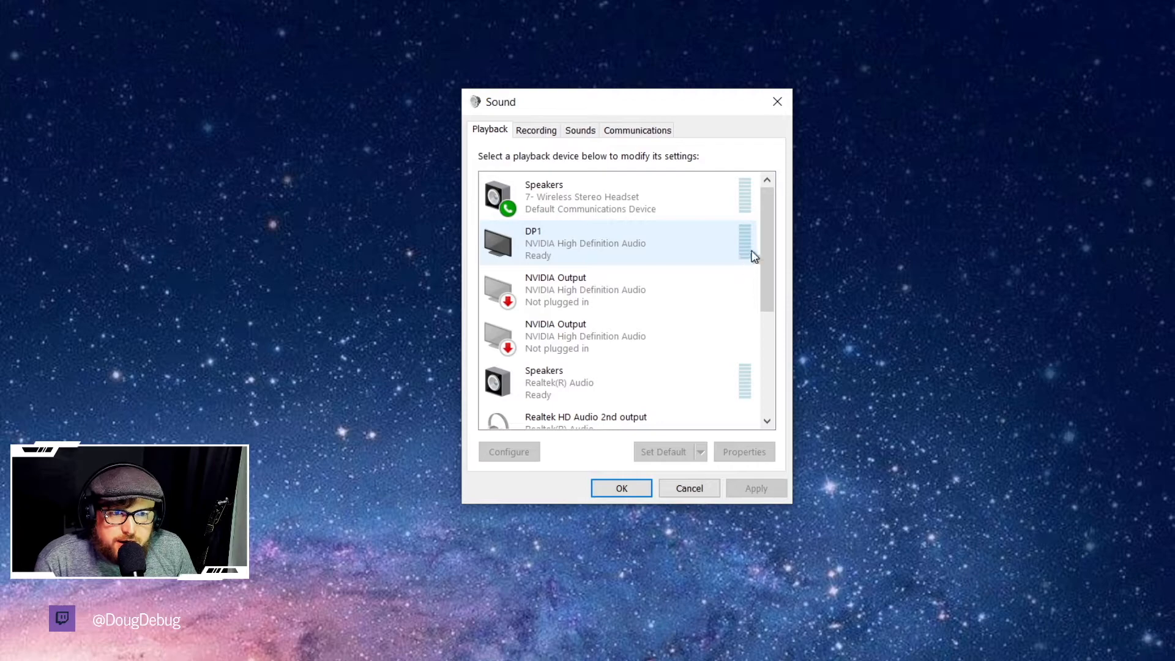
Select VoiceMeeter Aux Input among the playback devices and check its available device options without changing any
{"action": "left_click_drag", "start_coordinate": [772, 231], "coordinate": [782, 390]}
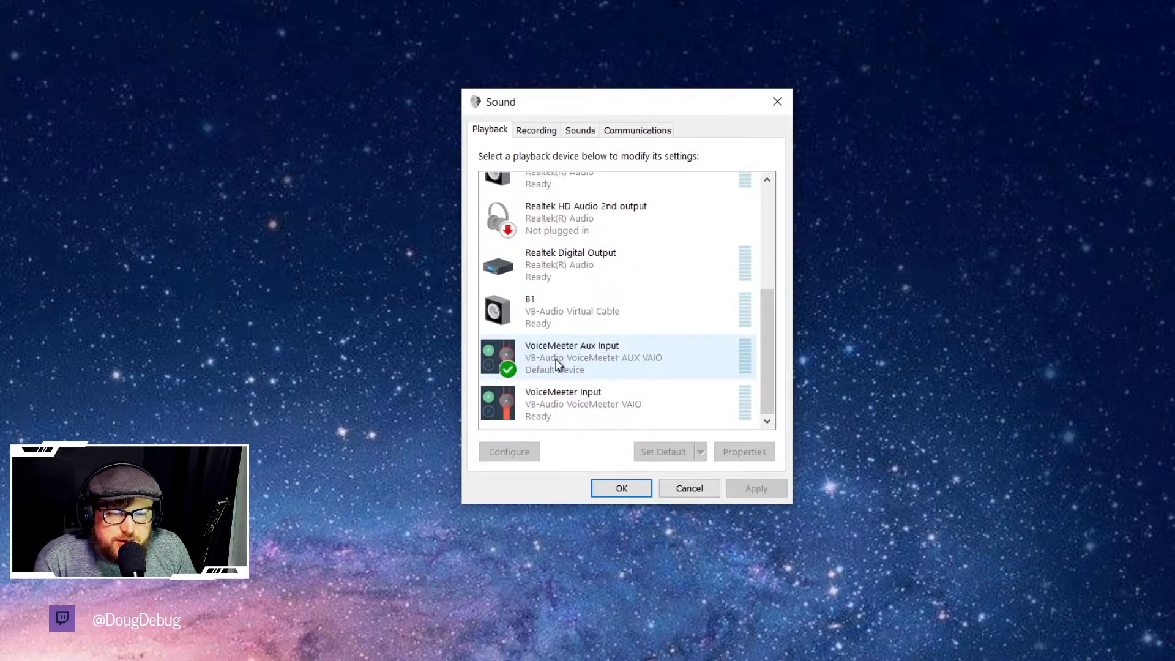
{"action": "left_click", "coordinate": [571, 361]}
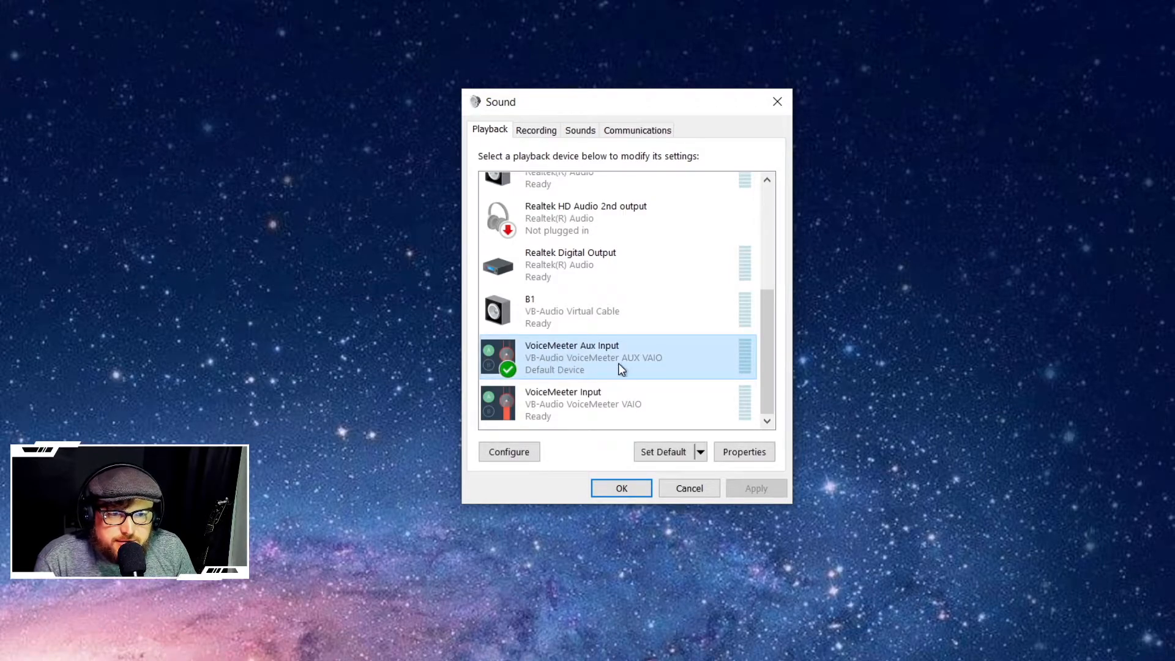
{"action": "right_click", "coordinate": [570, 356]}
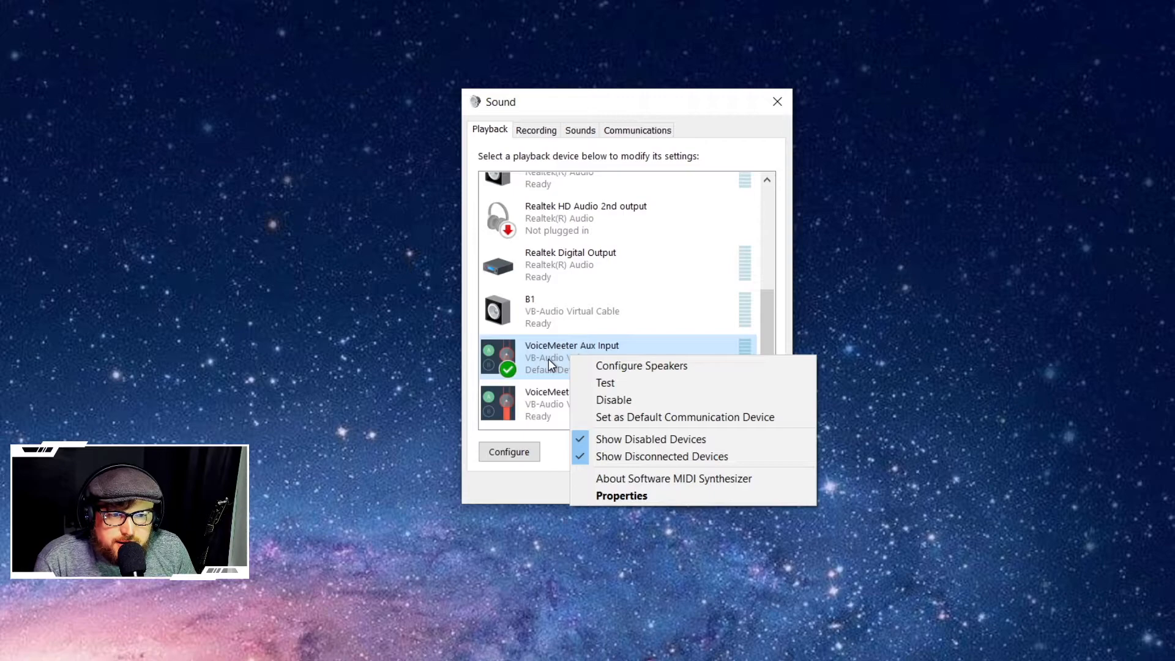
{"action": "key", "text": "Escape"}
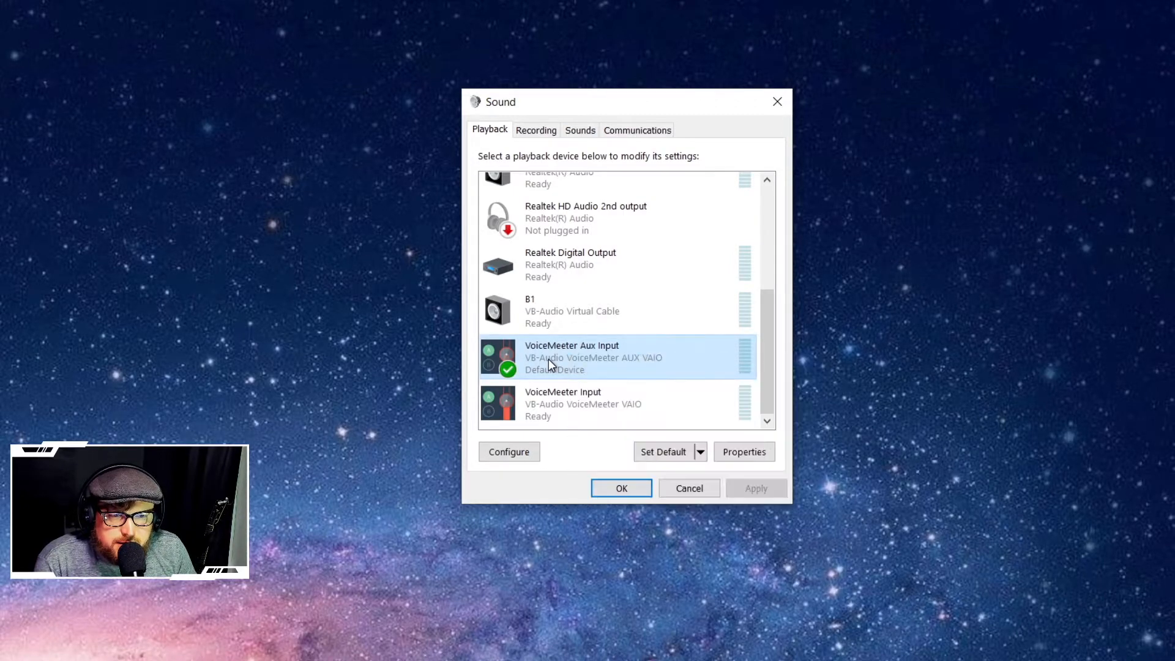
{"action": "right_click", "coordinate": [564, 358]}
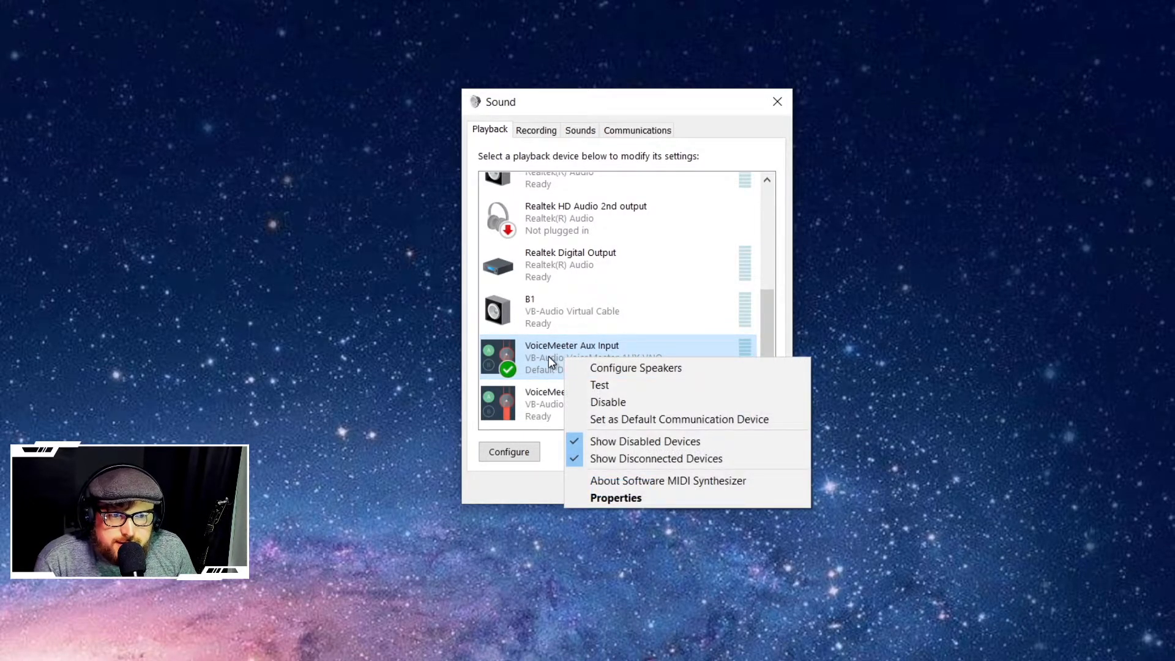
{"action": "left_click", "coordinate": [541, 354]}
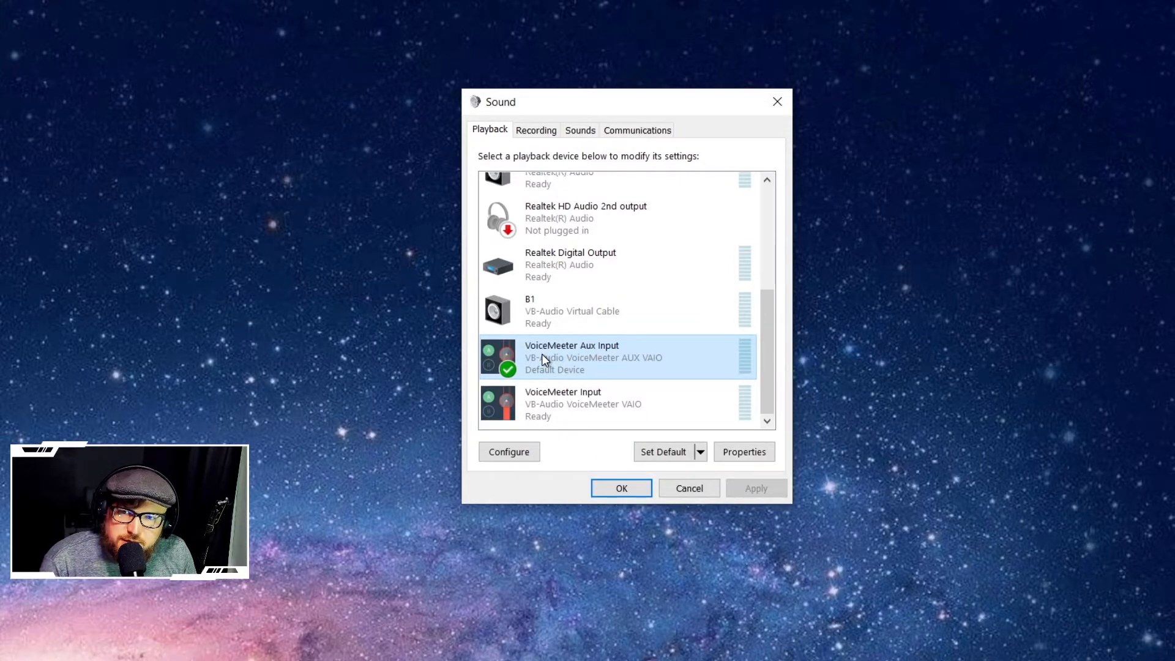
Review the full list of playback devices, from the wireless headset speakers to the VoiceMeeter inputs
{"action": "scroll", "coordinate": [542, 355], "scroll_direction": "up", "scroll_amount": 3}
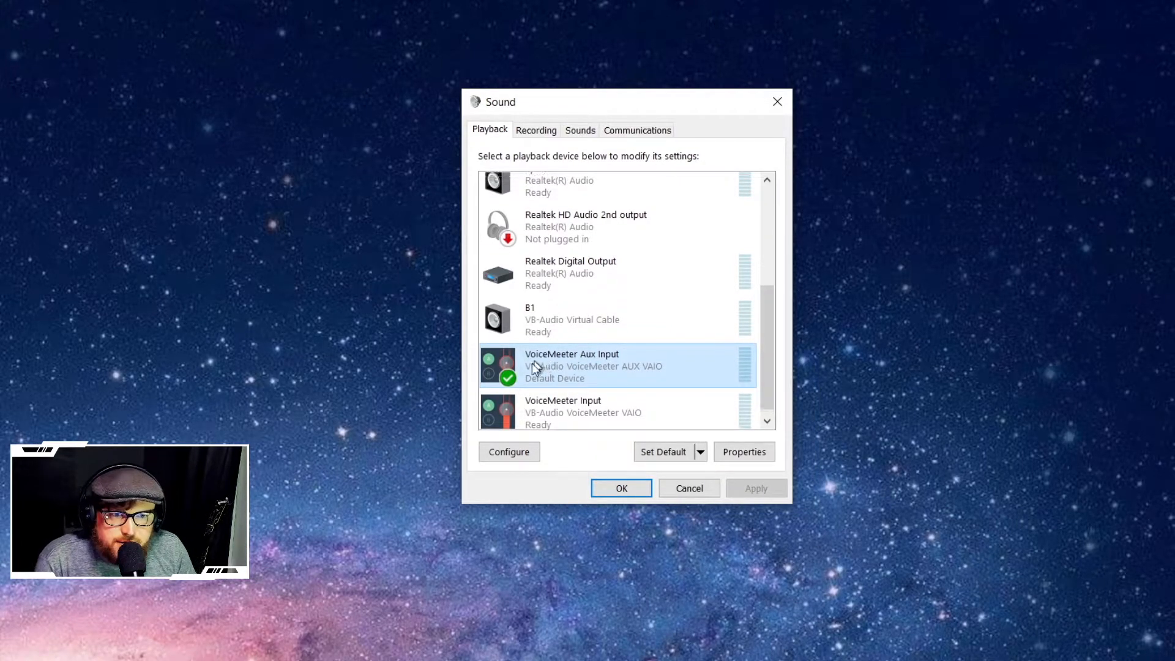
{"action": "scroll", "coordinate": [674, 355], "scroll_direction": "up", "scroll_amount": 1}
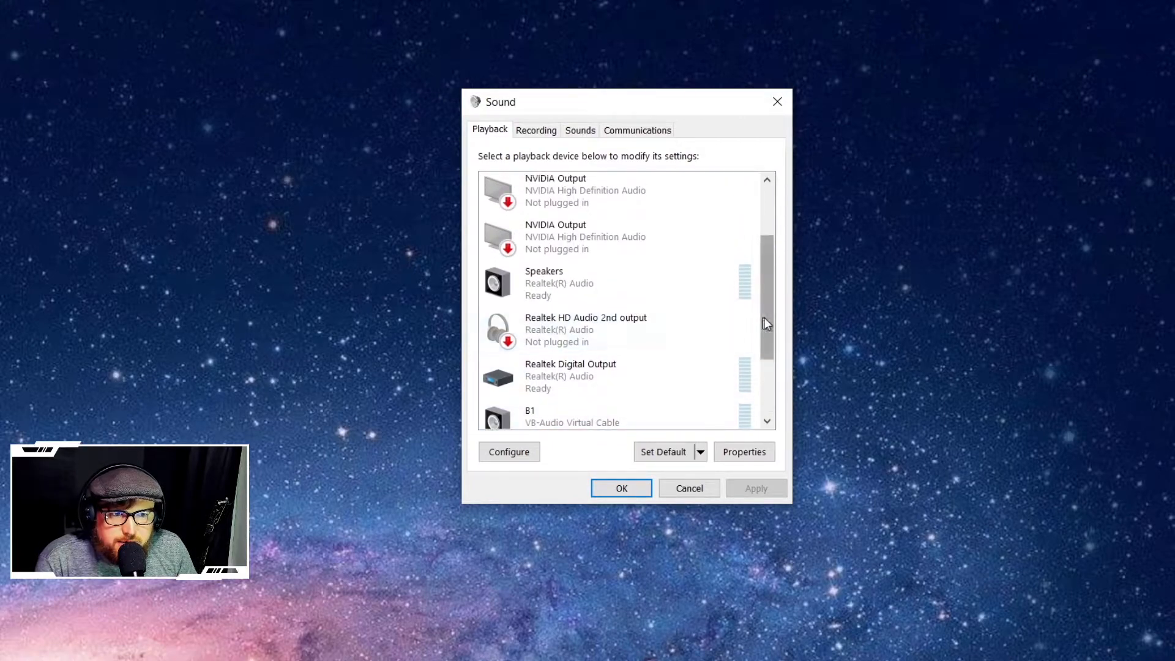
{"action": "left_click_drag", "start_coordinate": [764, 317], "coordinate": [770, 209]}
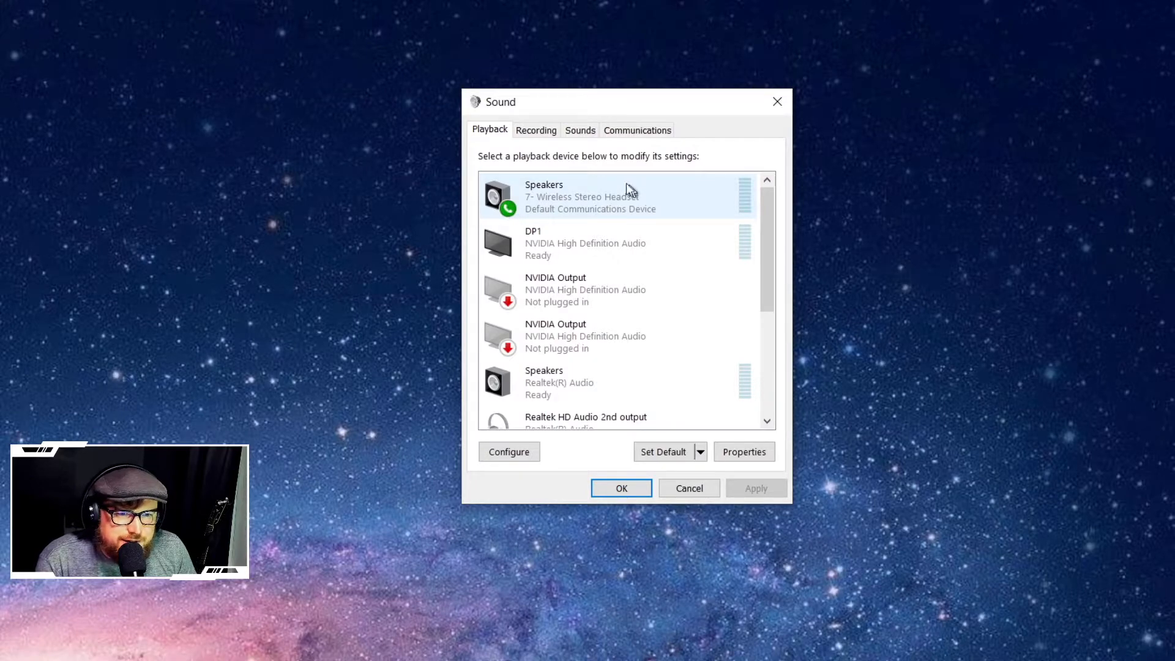
{"action": "left_click_drag", "start_coordinate": [773, 218], "coordinate": [763, 386]}
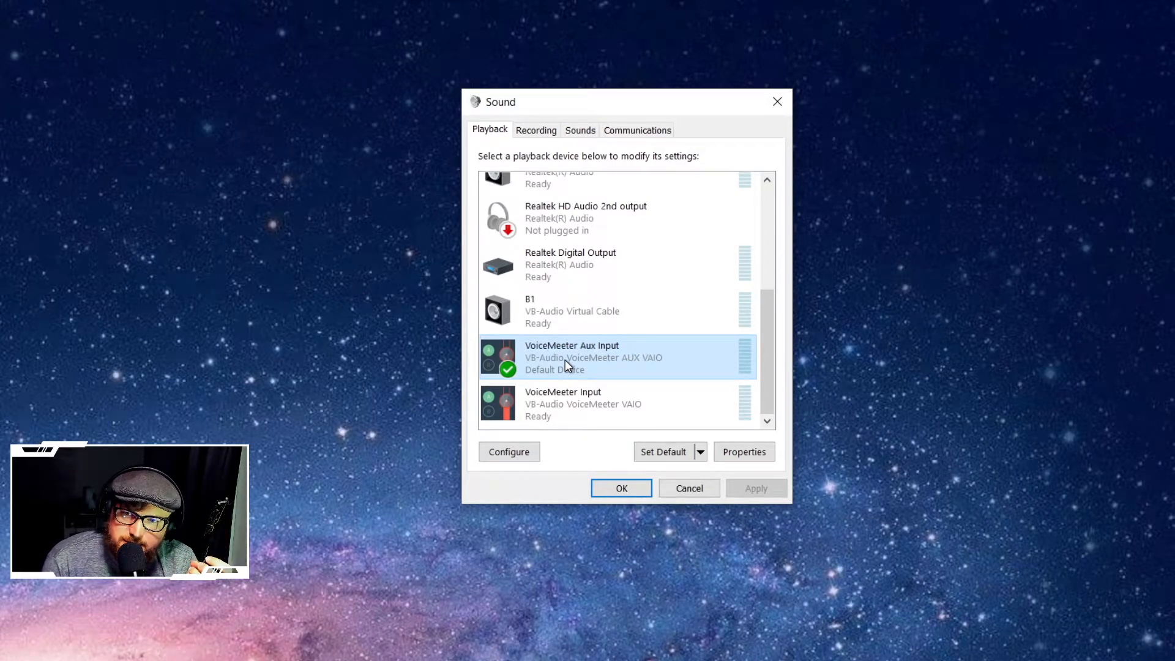
Review the recording devices, including the wireless headset microphone and VoiceMeeter Aux Output, without changing the defaults
{"action": "left_click", "coordinate": [537, 131]}
{"action": "left_click_drag", "start_coordinate": [770, 269], "coordinate": [774, 158]}
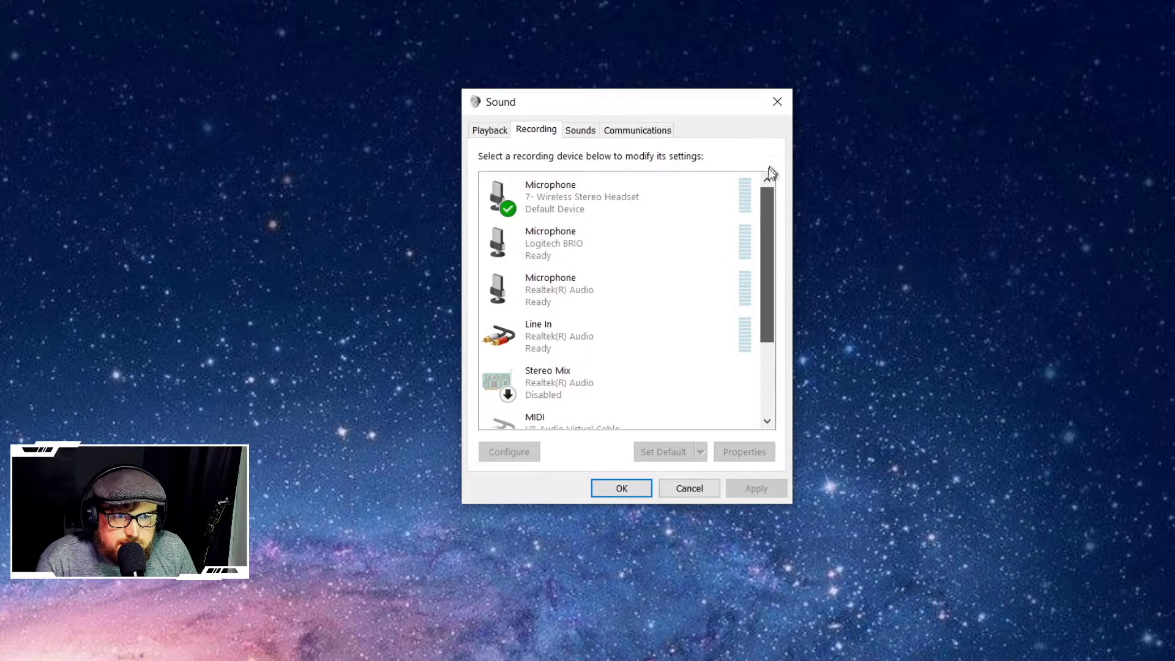
{"action": "left_click_drag", "start_coordinate": [769, 190], "coordinate": [768, 395]}
{"action": "left_click", "coordinate": [587, 351]}
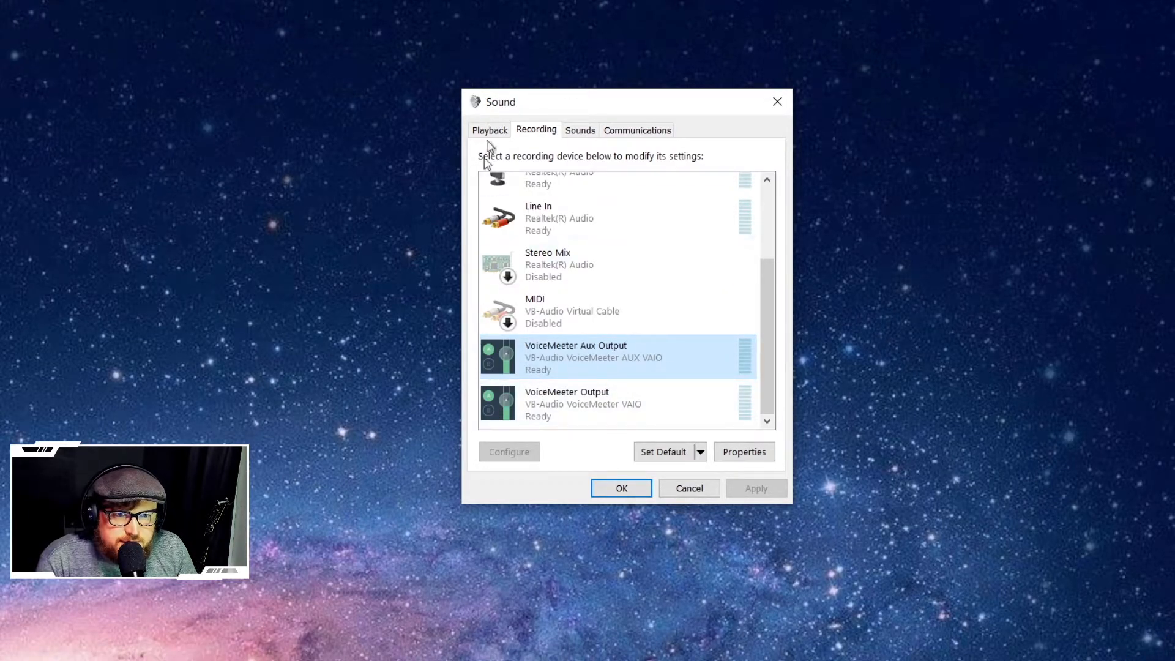
{"action": "left_click_drag", "start_coordinate": [763, 355], "coordinate": [767, 238]}
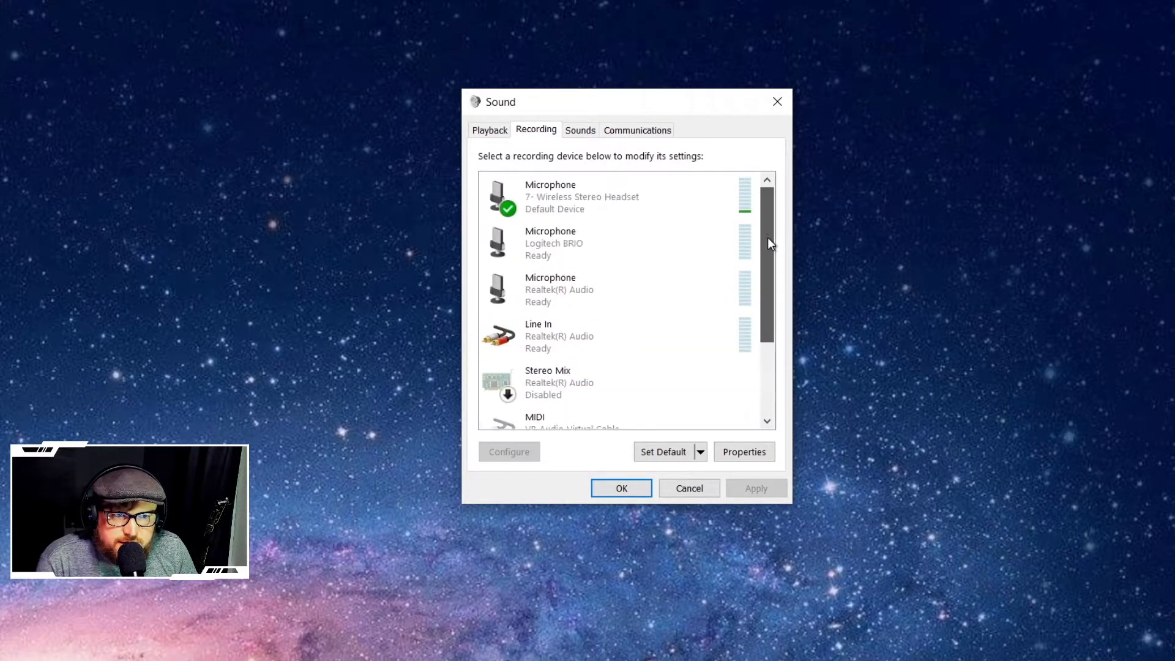
{"action": "left_click", "coordinate": [528, 204]}
{"action": "left_click_drag", "start_coordinate": [677, 90], "coordinate": [600, 81]}
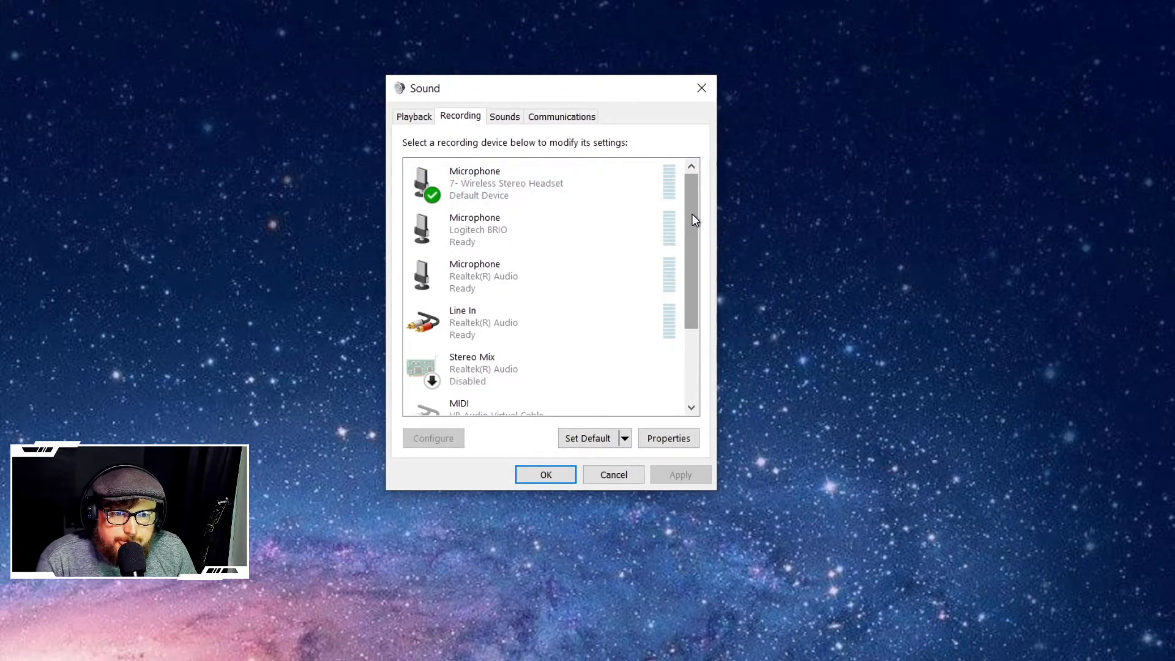
{"action": "left_click_drag", "start_coordinate": [695, 219], "coordinate": [698, 328]}
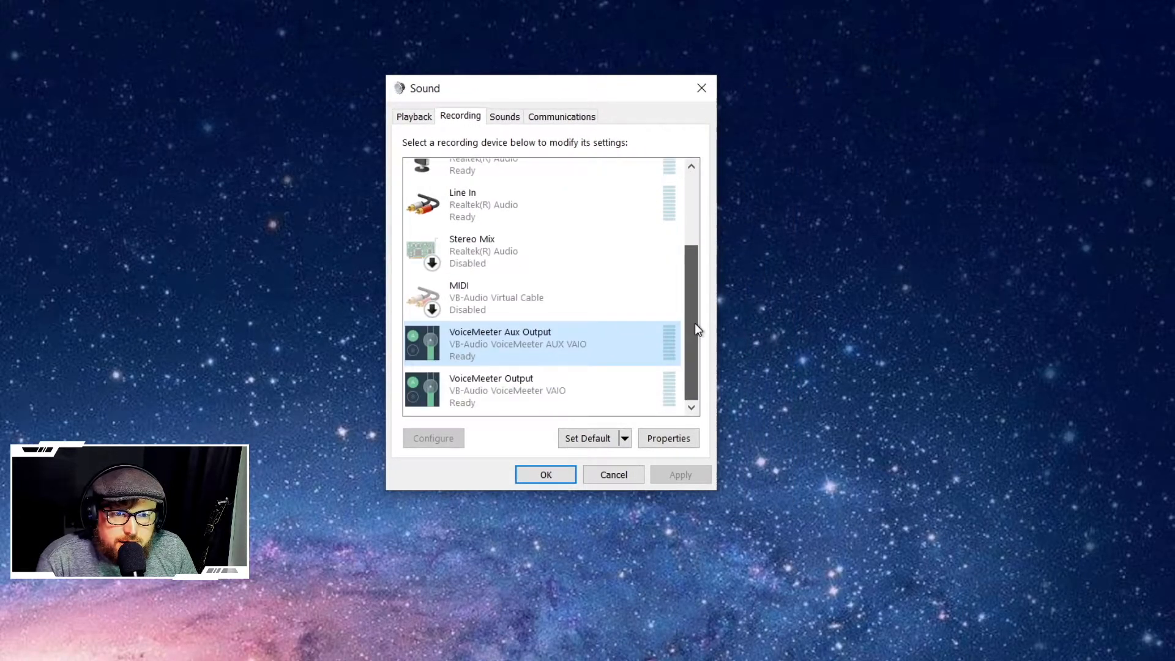
Return to the playback devices and select the B1 VB-Audio Virtual Cable to inspect its entry
{"action": "left_click", "coordinate": [422, 117]}
{"action": "left_click", "coordinate": [483, 285]}
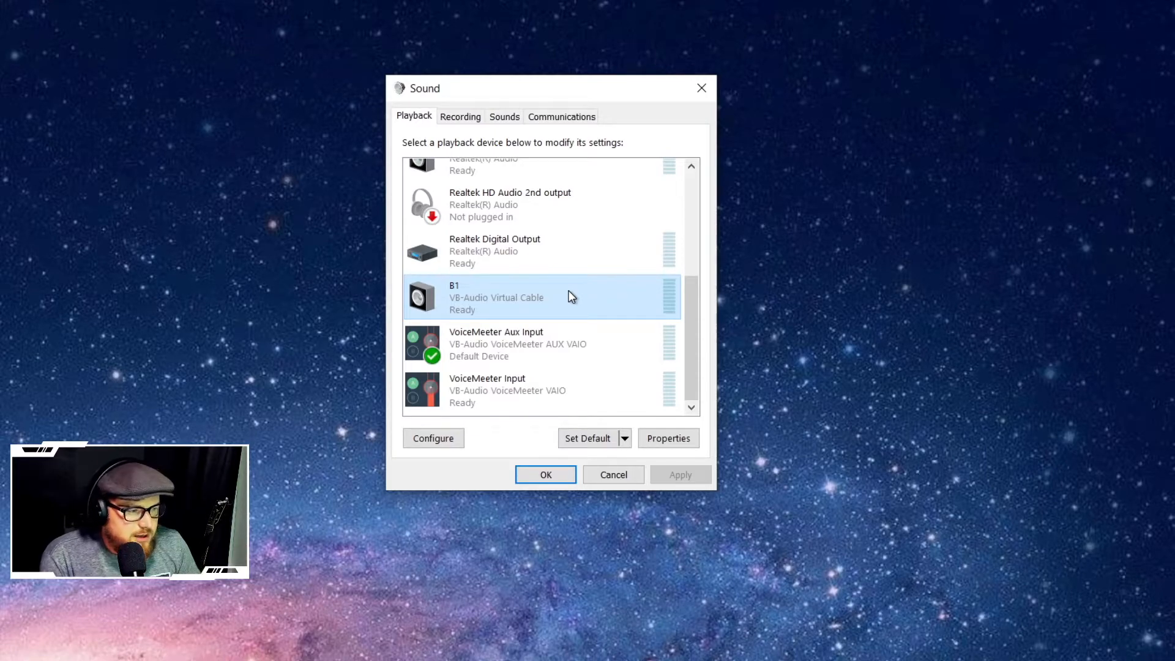
{"action": "left_click_drag", "start_coordinate": [543, 86], "coordinate": [578, 86]}
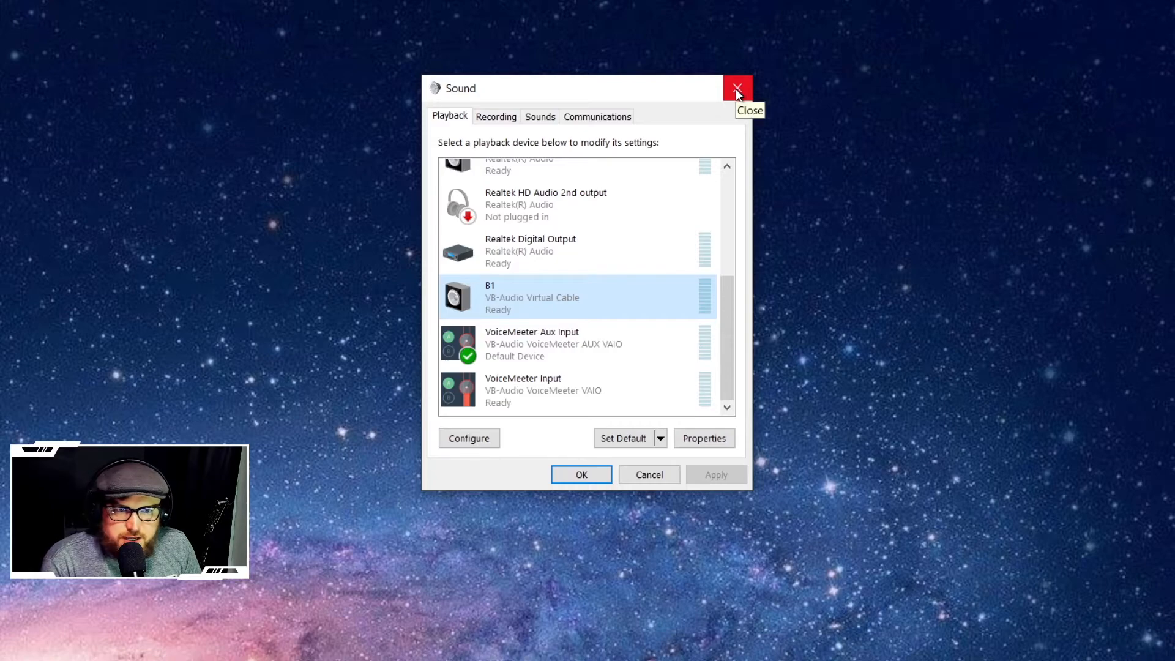
{"action": "left_click_drag", "start_coordinate": [646, 97], "coordinate": [655, 90]}
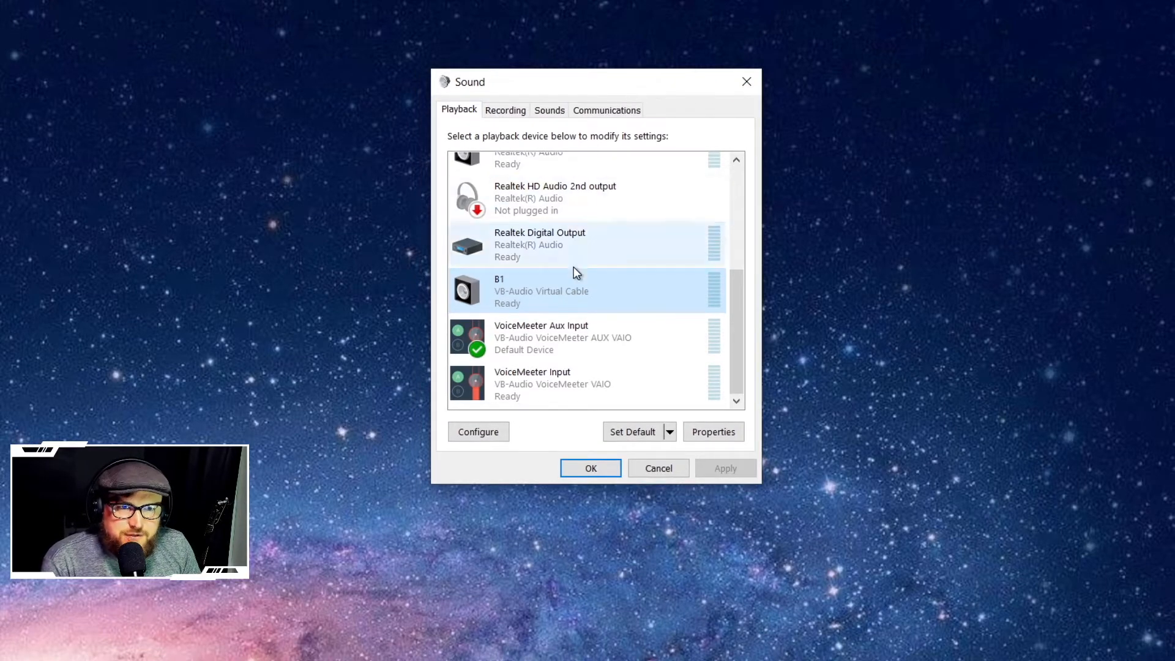
Inspect the Realtek Speakers' general, levels, advanced and spatial sound properties, and close them without changes
{"action": "scroll", "coordinate": [574, 282], "scroll_direction": "up", "scroll_amount": 1}
{"action": "scroll", "coordinate": [572, 289], "scroll_direction": "up", "scroll_amount": 3}
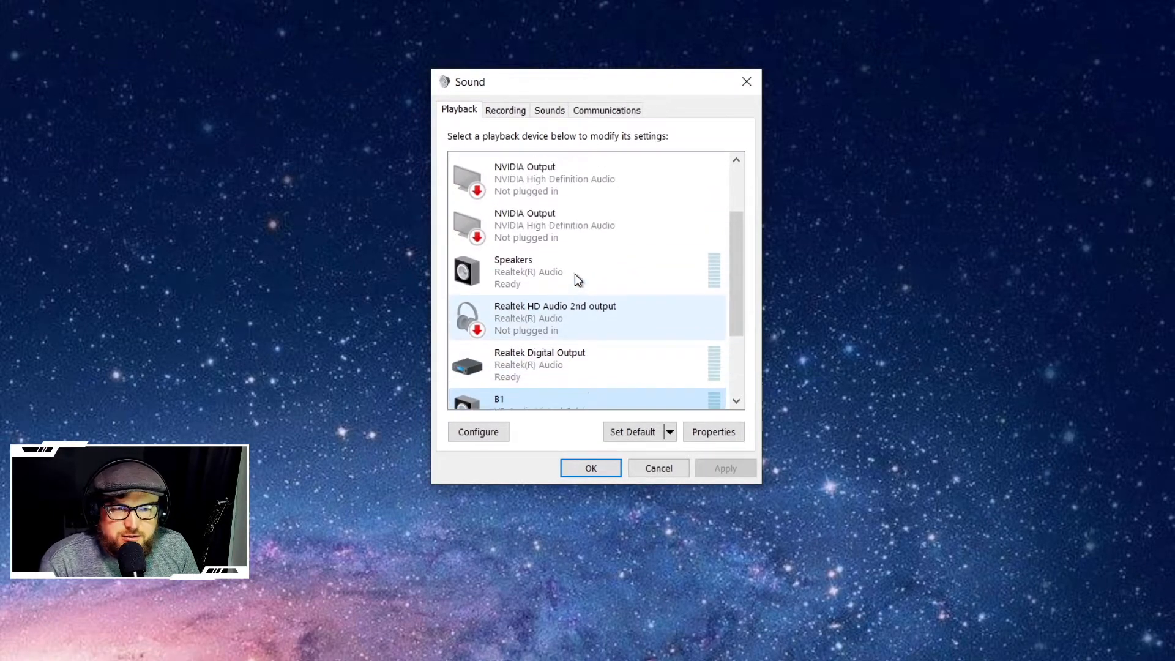
{"action": "scroll", "coordinate": [609, 285], "scroll_direction": "up", "scroll_amount": 2}
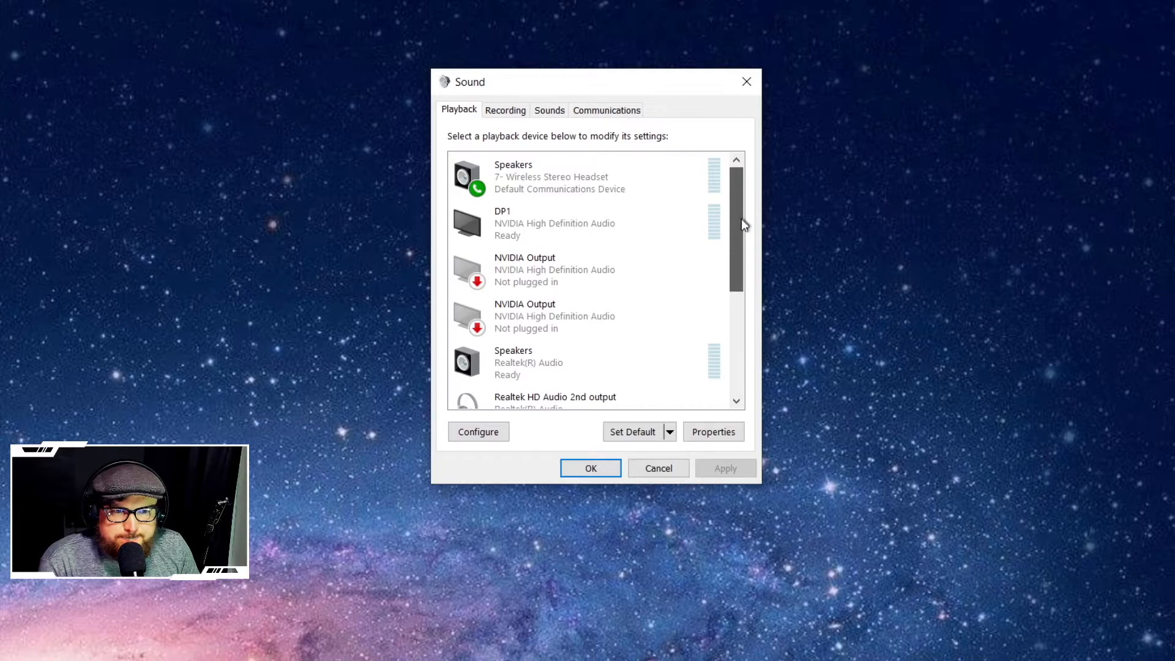
{"action": "scroll", "coordinate": [743, 257], "scroll_direction": "down", "scroll_amount": 2}
{"action": "left_click", "coordinate": [544, 307]}
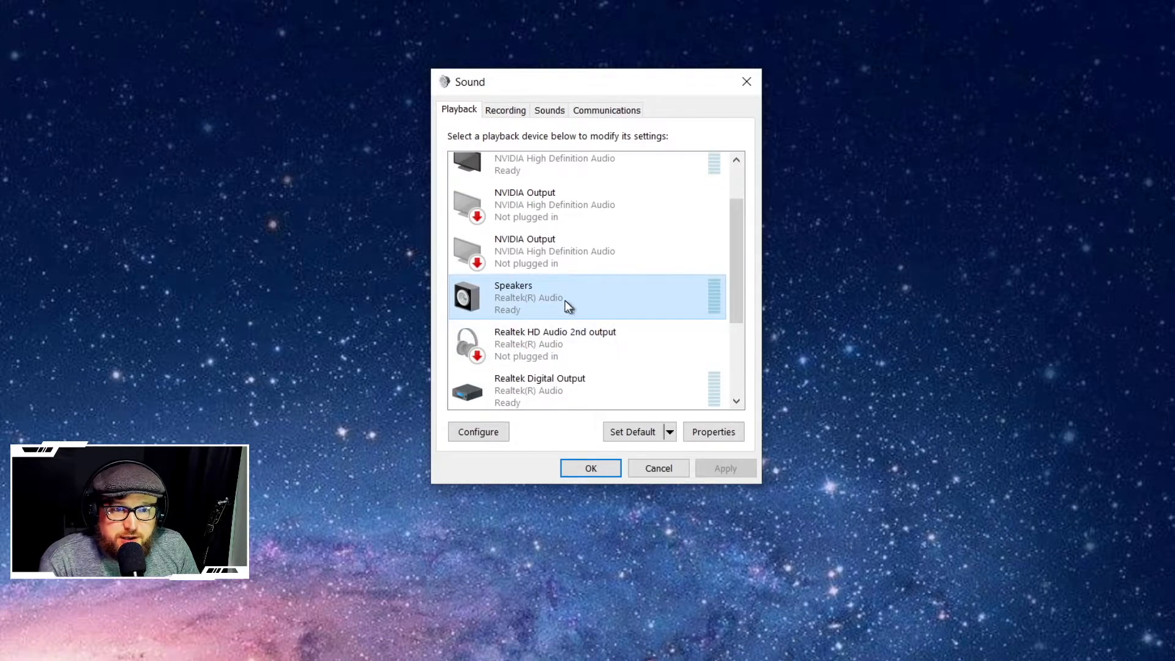
{"action": "left_click_drag", "start_coordinate": [737, 292], "coordinate": [727, 248]}
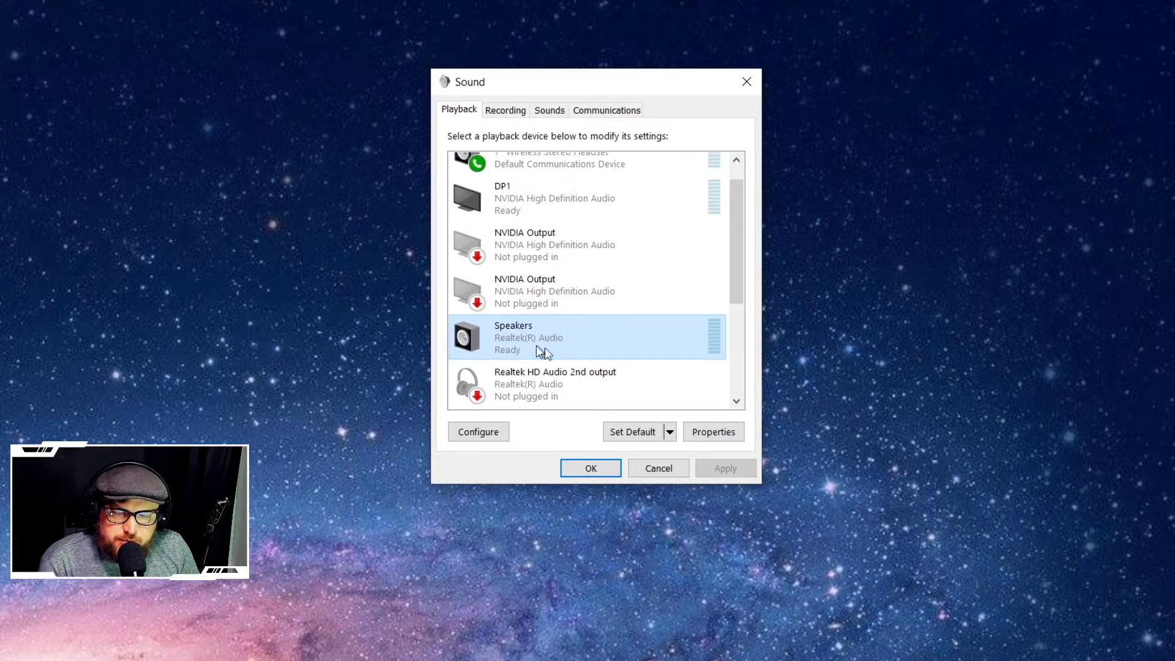
{"action": "left_click", "coordinate": [714, 432]}
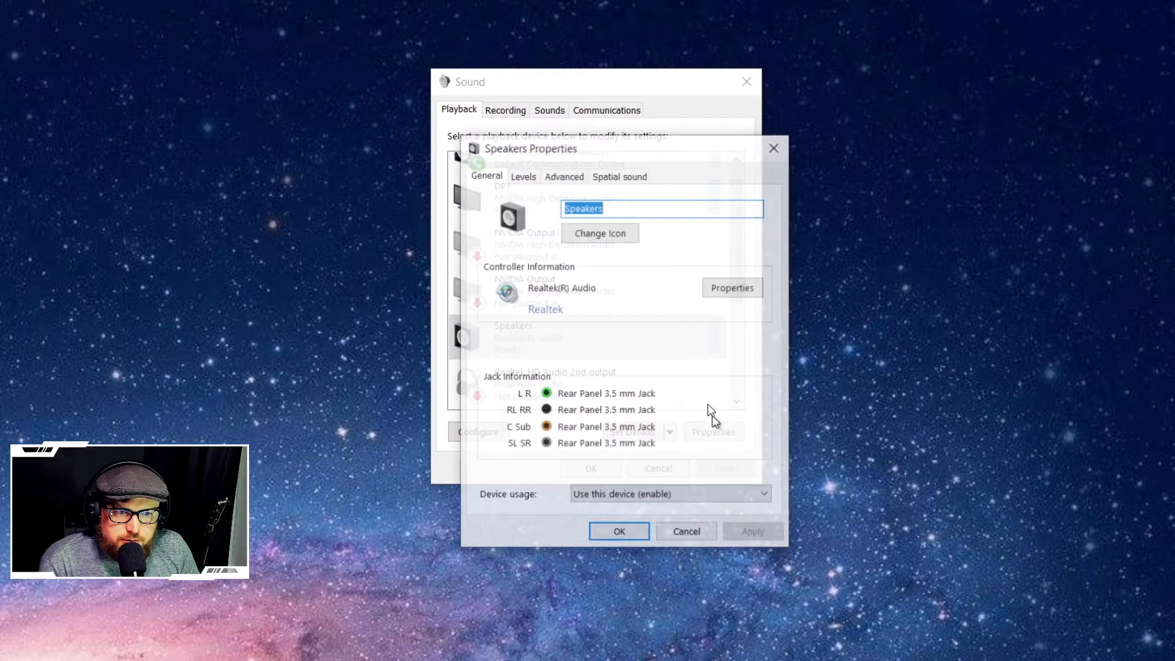
{"action": "left_click", "coordinate": [527, 179]}
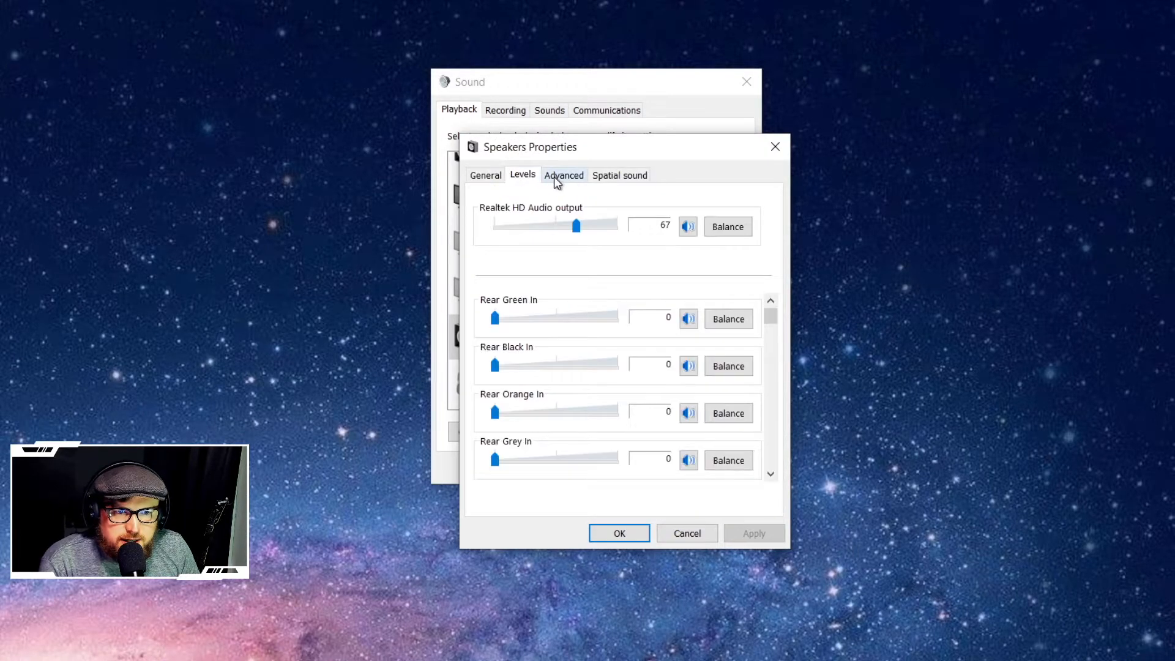
{"action": "left_click", "coordinate": [563, 178]}
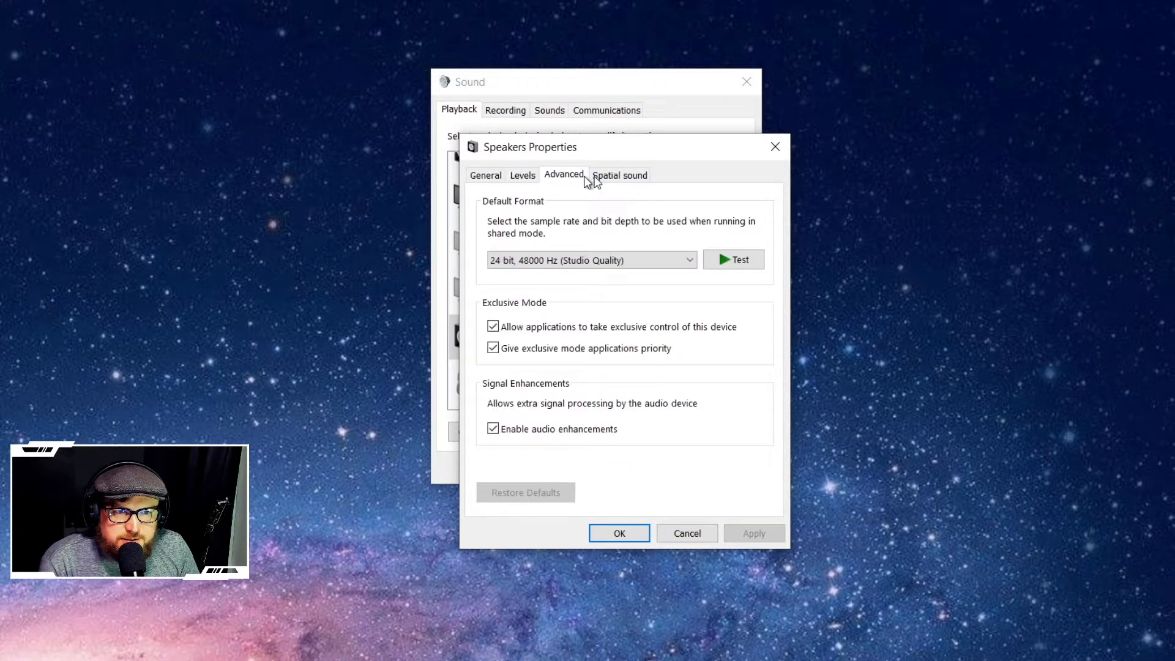
{"action": "left_click", "coordinate": [625, 177]}
{"action": "left_click", "coordinate": [486, 176]}
{"action": "left_click", "coordinate": [775, 148]}
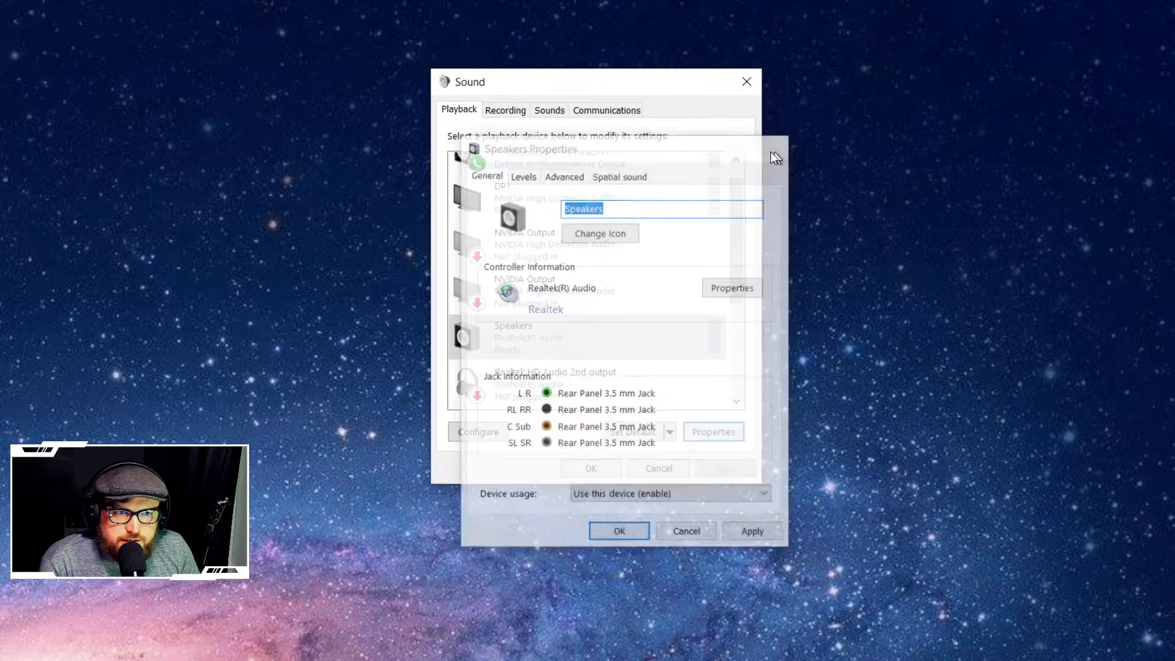
Inspect the Listen settings of the Realtek Line In recording device, and close its properties without changes
{"action": "left_click", "coordinate": [499, 112]}
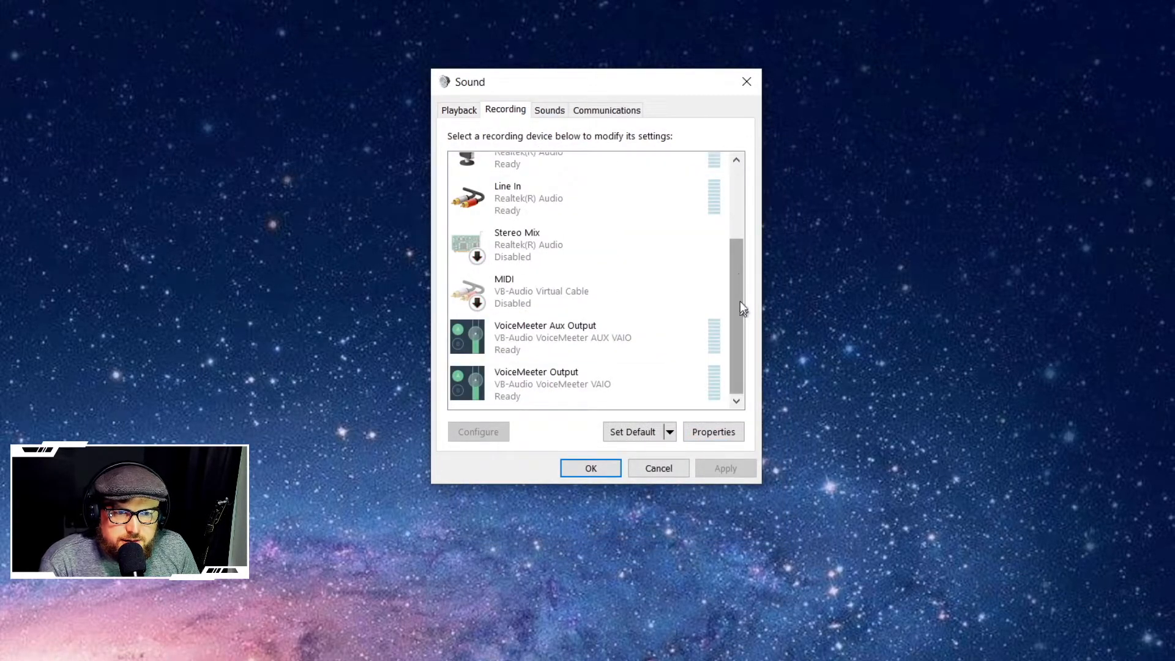
{"action": "left_click_drag", "start_coordinate": [740, 303], "coordinate": [734, 264]}
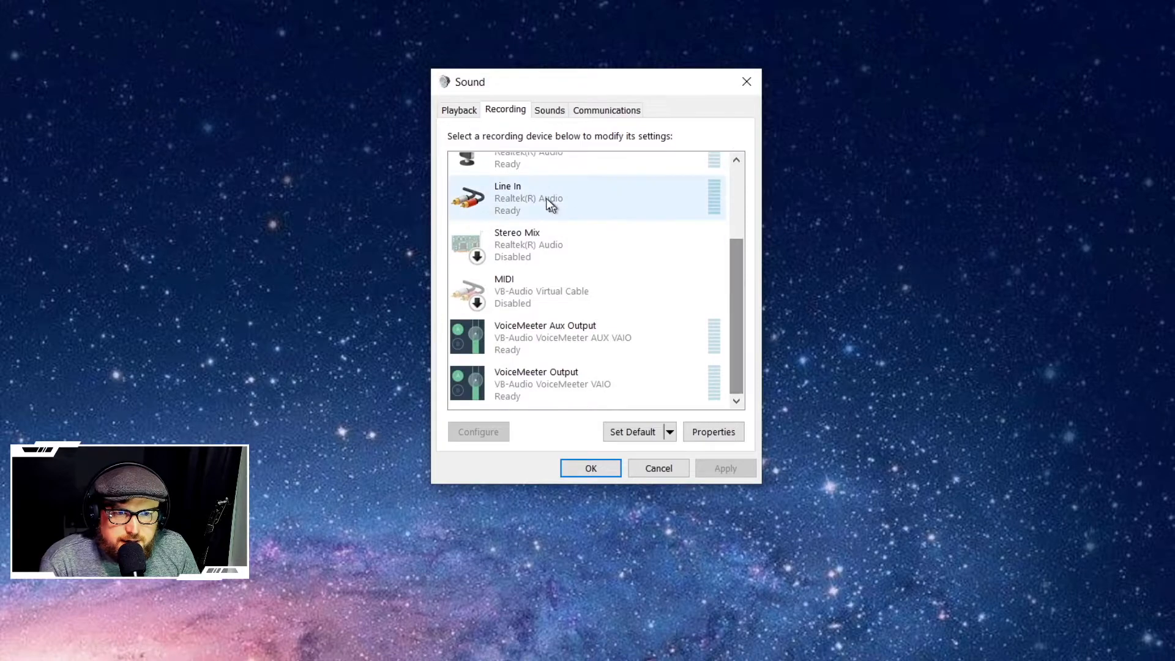
{"action": "double_click", "coordinate": [546, 197]}
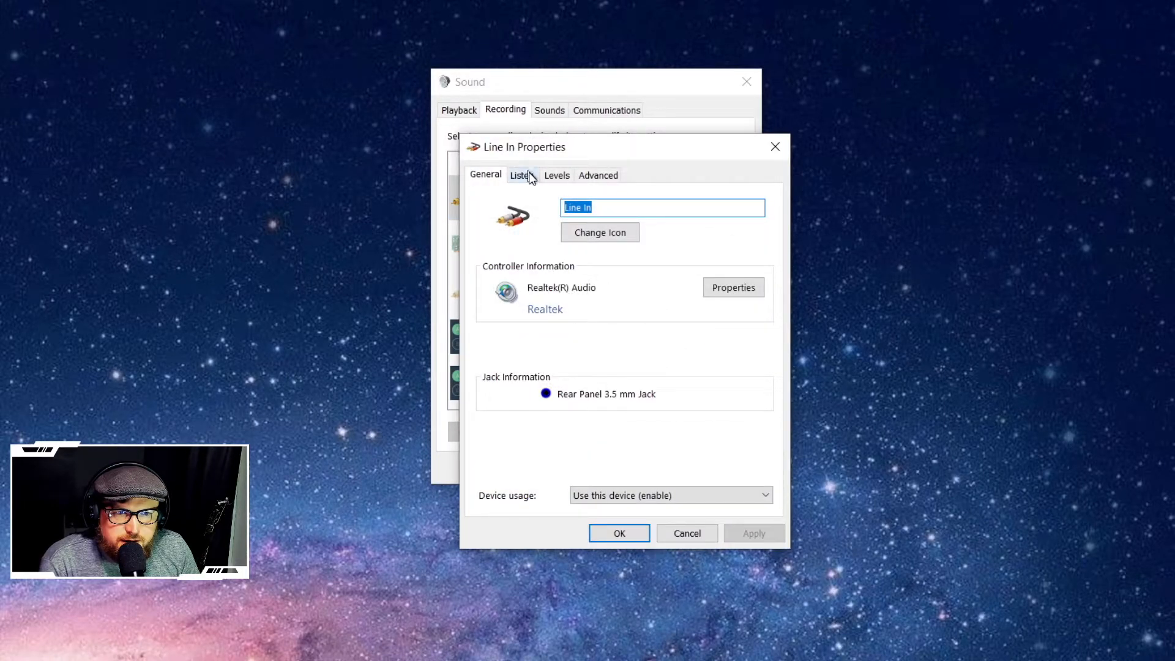
{"action": "left_click", "coordinate": [527, 176]}
{"action": "left_click_drag", "start_coordinate": [637, 152], "coordinate": [966, 82]}
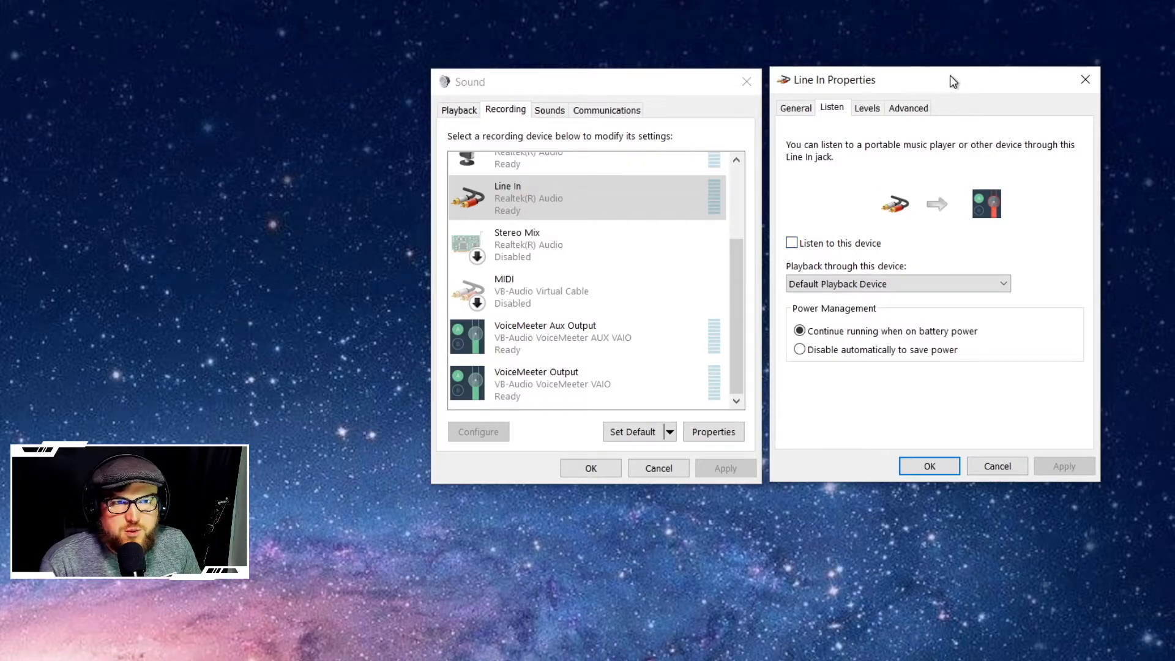
{"action": "left_click_drag", "start_coordinate": [950, 80], "coordinate": [944, 78]}
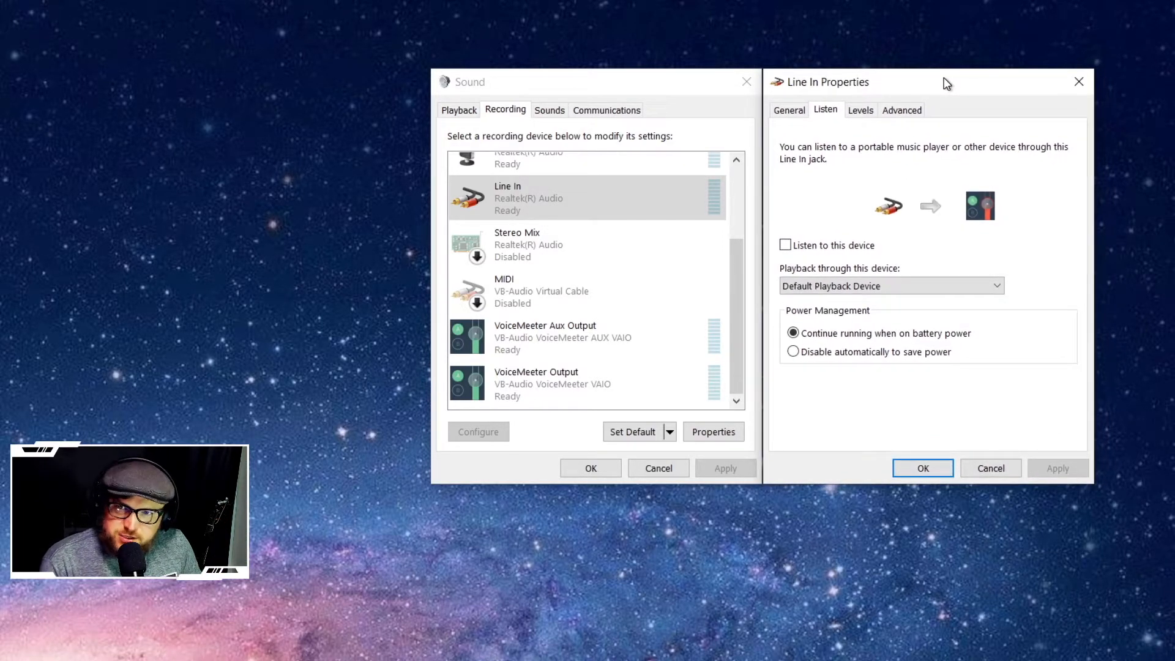
{"action": "left_click", "coordinate": [1078, 79]}
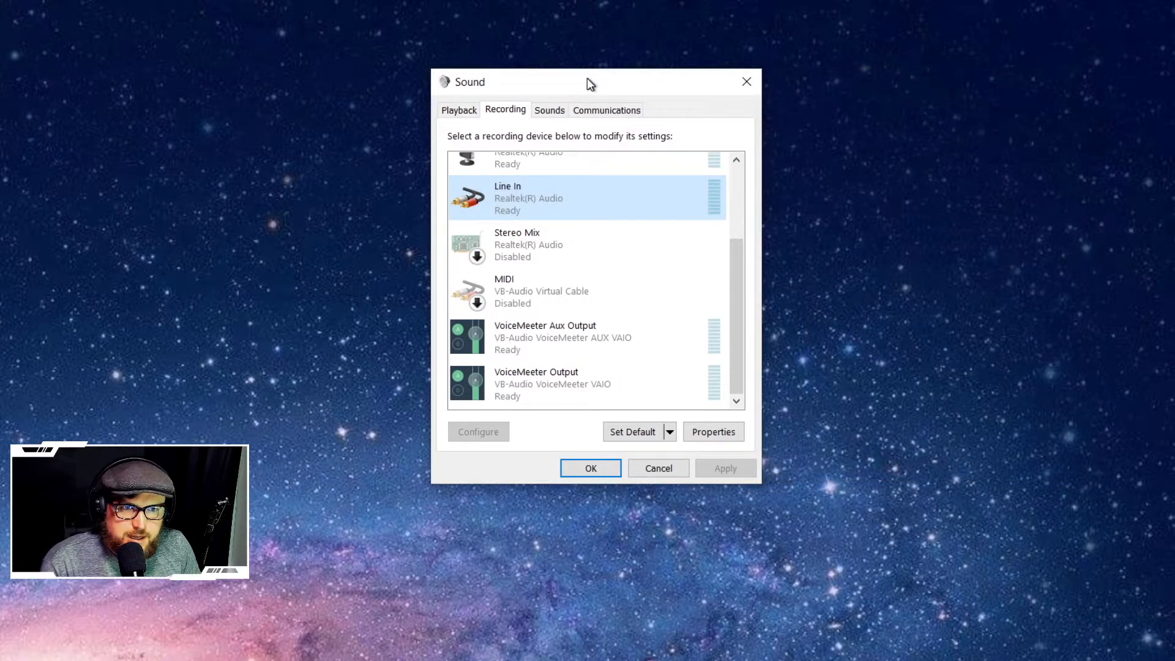
Move the Sound dialog aside and close it
{"action": "left_click_drag", "start_coordinate": [587, 78], "coordinate": [601, 54]}
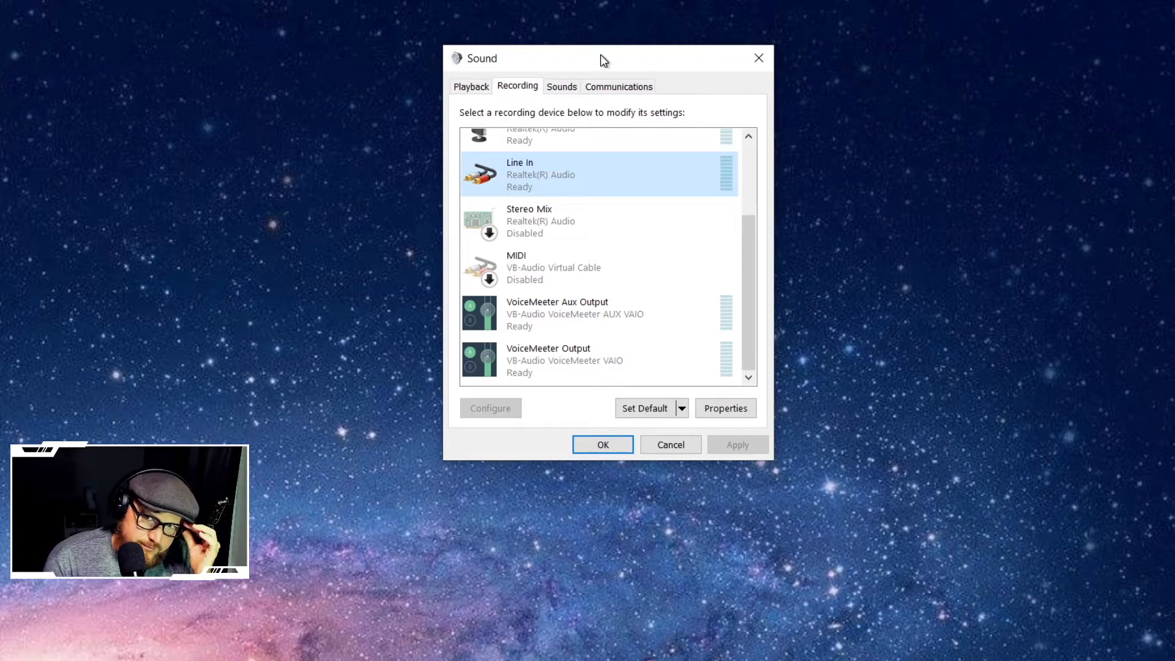
{"action": "left_click_drag", "start_coordinate": [601, 54], "coordinate": [474, 64]}
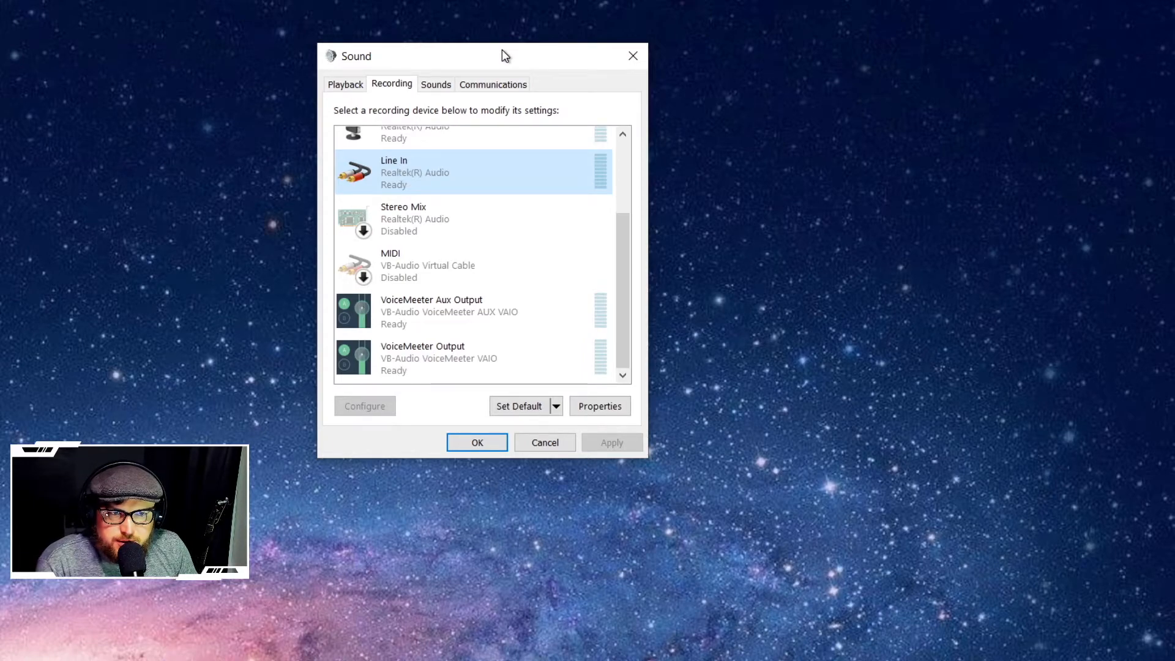
{"action": "left_click", "coordinate": [633, 56]}
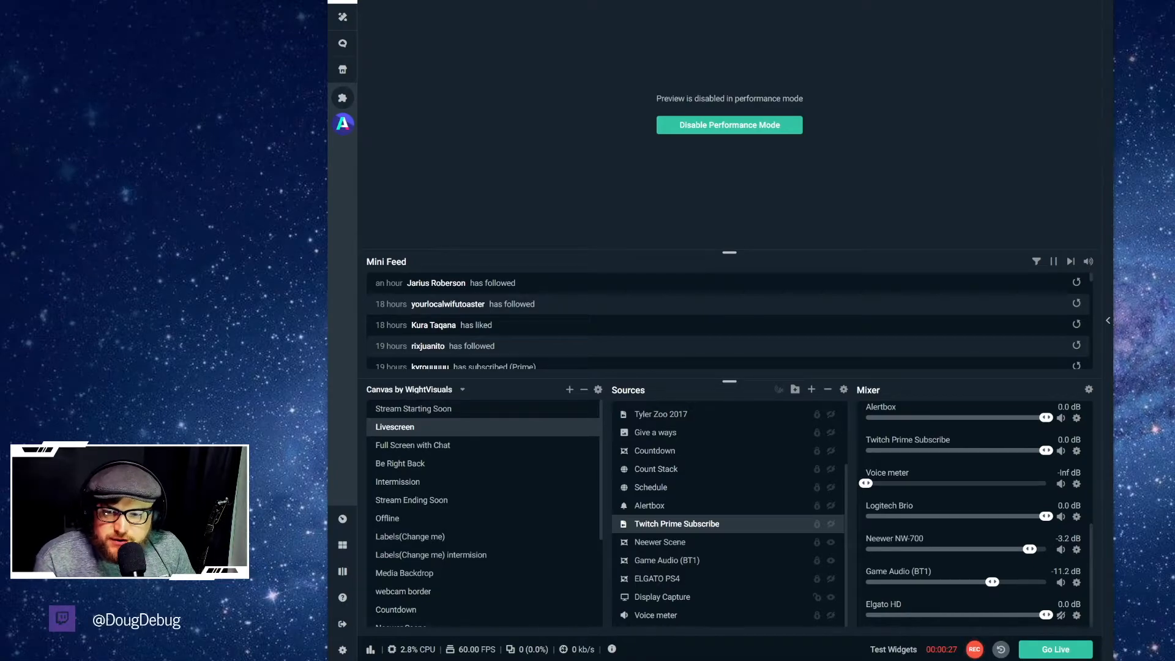
Review the desktop audio and mic/auxiliary device assignments in the Streamlabs audio settings, and close the settings unchanged
{"action": "left_click", "coordinate": [342, 650]}
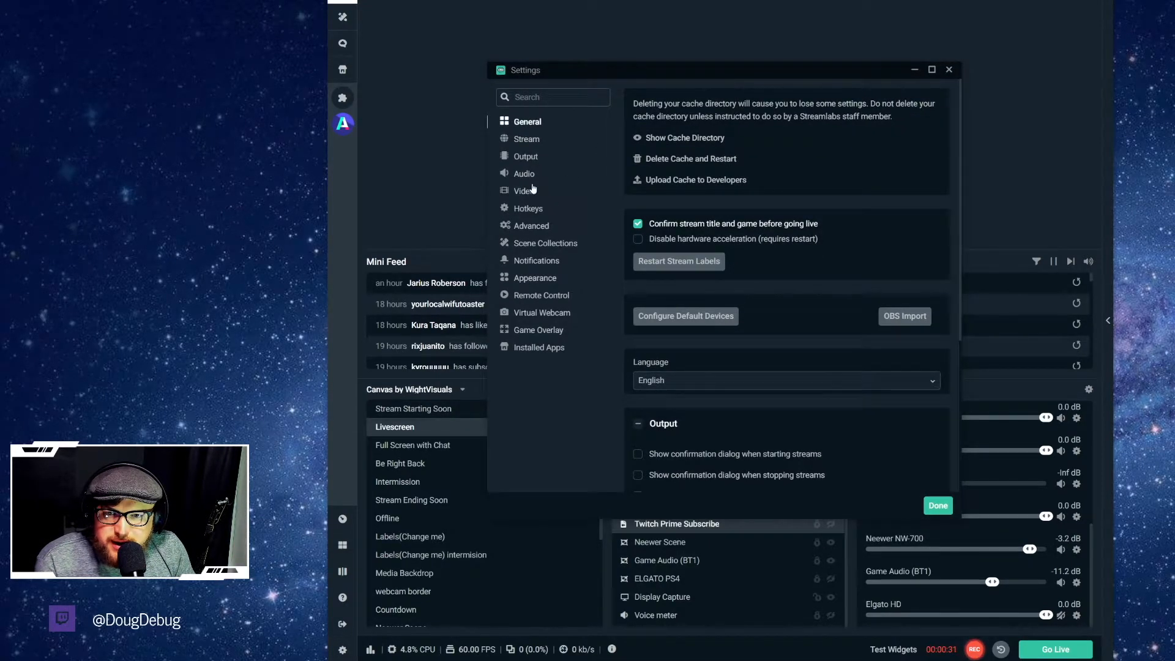
{"action": "left_click", "coordinate": [530, 177]}
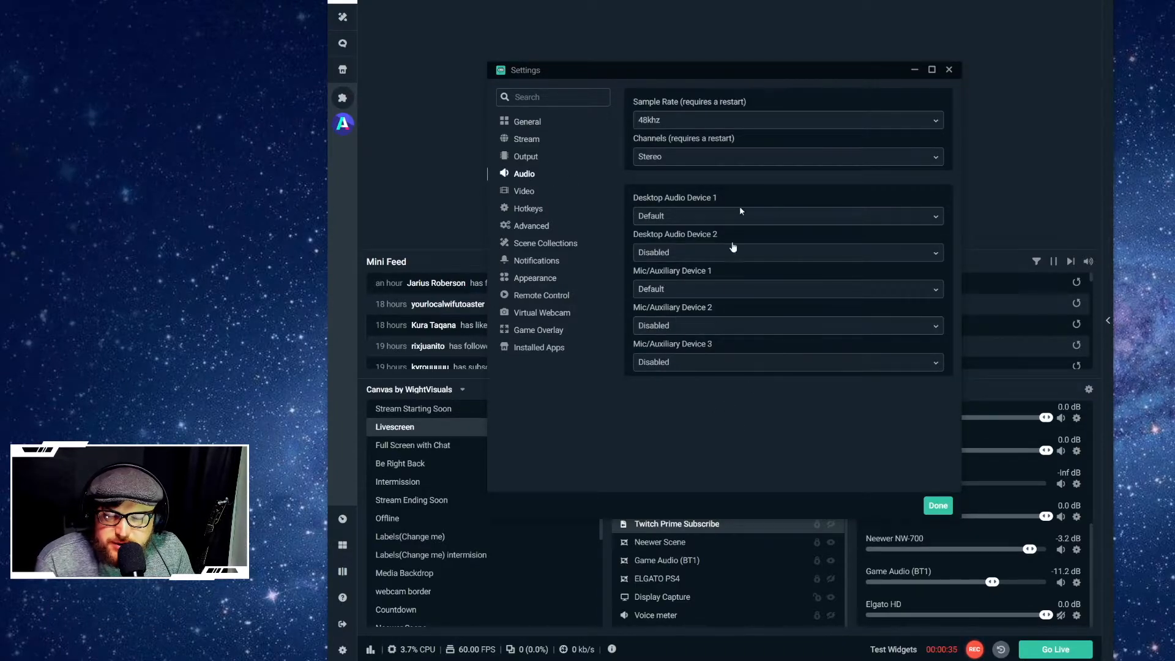
{"action": "left_click", "coordinate": [948, 70]}
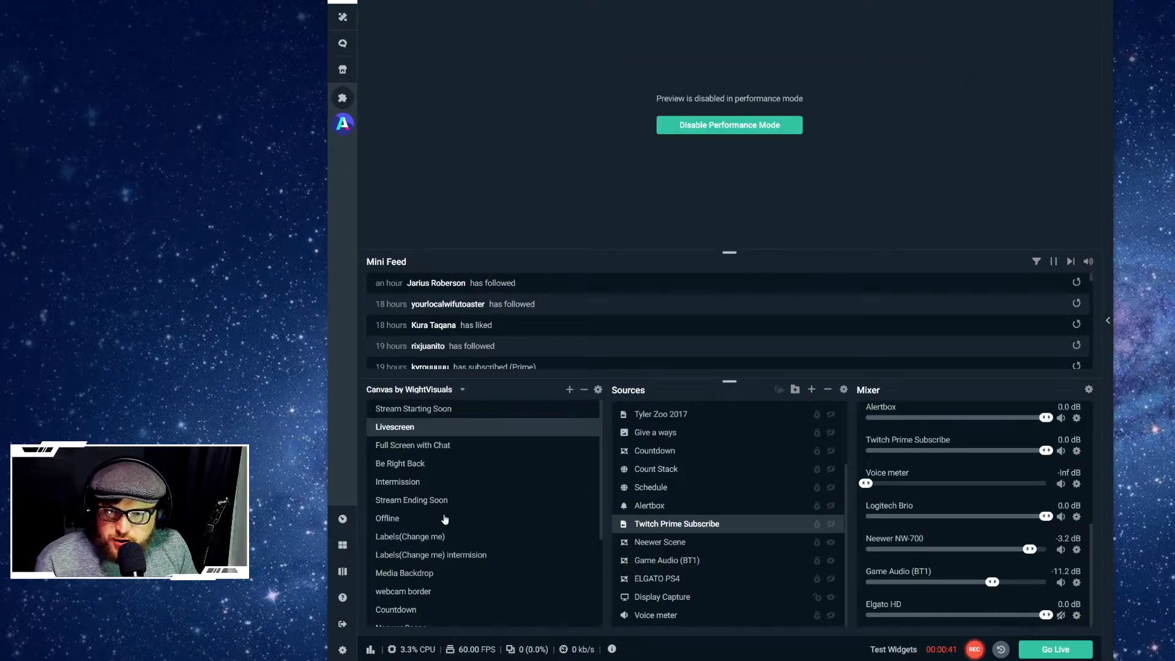
Look through the scene list, start creating a new scene, and cancel at the naming prompt
{"action": "scroll", "coordinate": [445, 519], "scroll_direction": "down", "scroll_amount": 3}
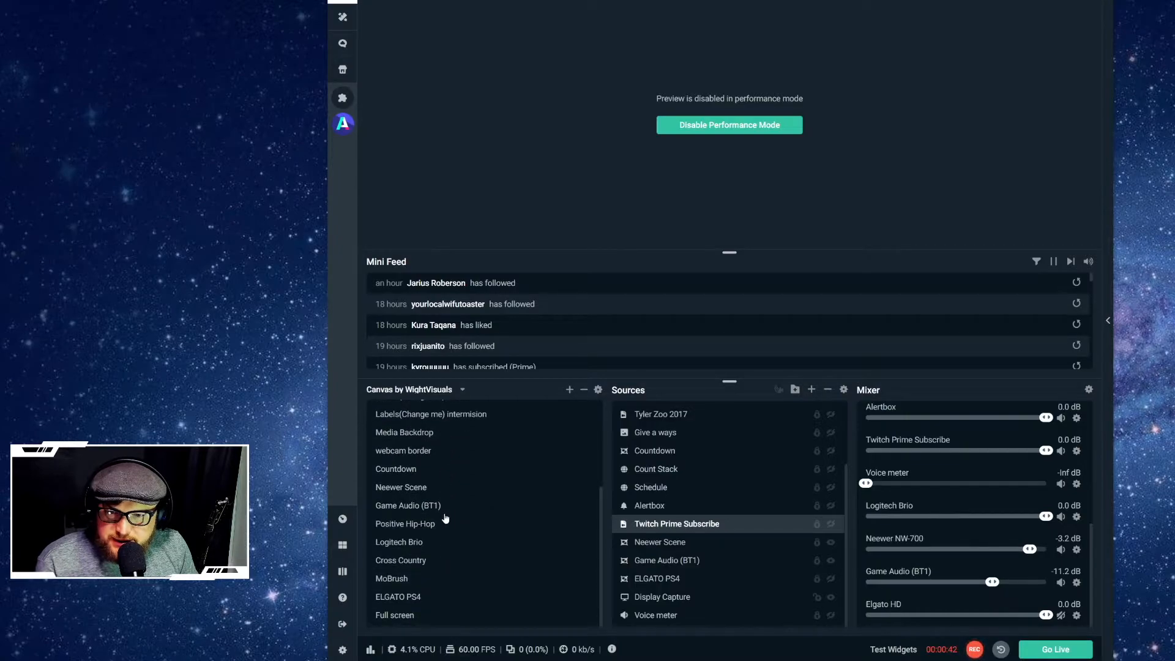
{"action": "left_click", "coordinate": [570, 390]}
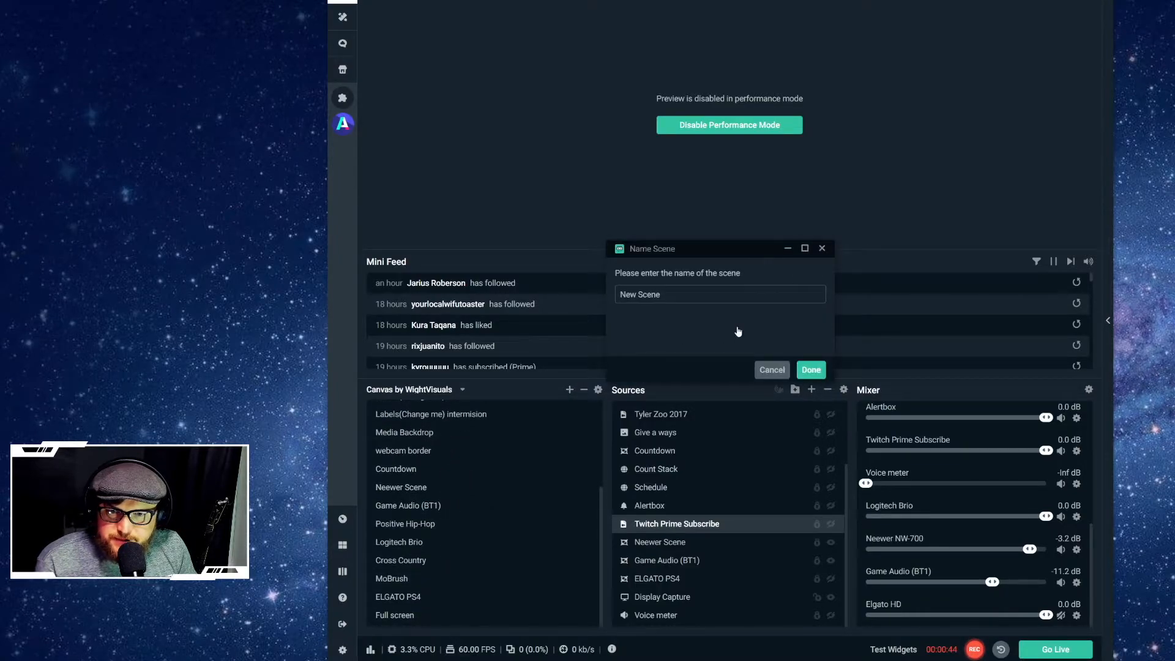
{"action": "left_click", "coordinate": [773, 371]}
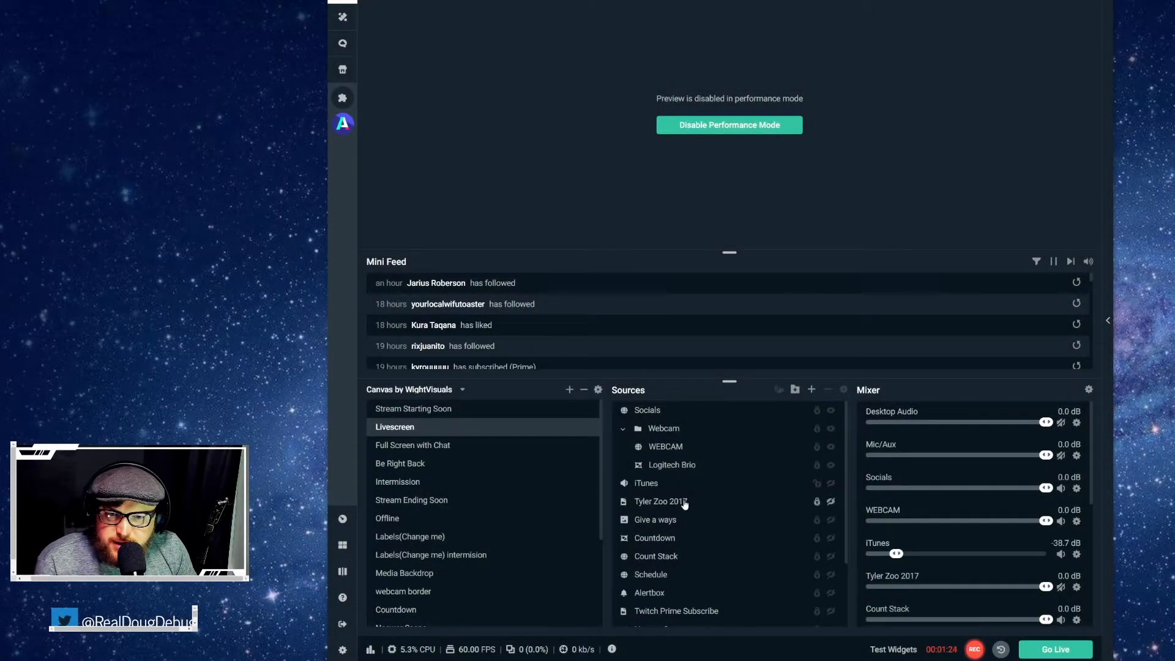
Try adding the existing Neewer Scene as a scene source in Livescreen, and cancel before adding it
{"action": "scroll", "coordinate": [686, 476], "scroll_direction": "down", "scroll_amount": 1}
{"action": "scroll", "coordinate": [686, 476], "scroll_direction": "down", "scroll_amount": 3}
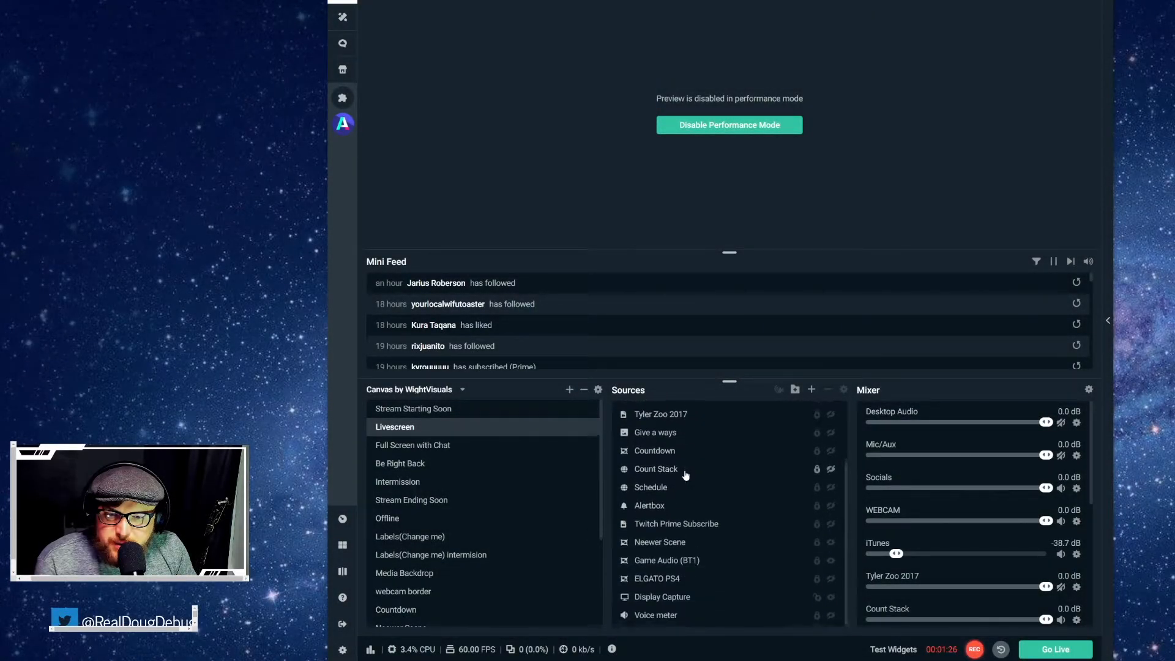
{"action": "scroll", "coordinate": [692, 468], "scroll_direction": "up", "scroll_amount": 4}
{"action": "left_click", "coordinate": [812, 390]}
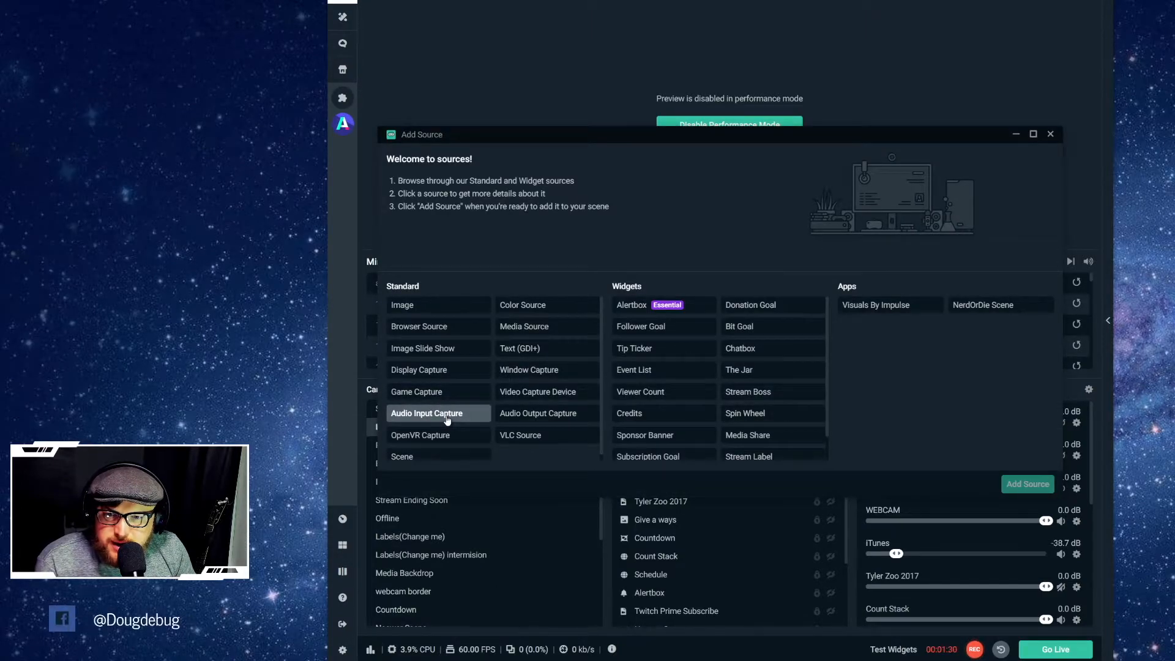
{"action": "scroll", "coordinate": [438, 428], "scroll_direction": "down", "scroll_amount": 1}
{"action": "left_click", "coordinate": [421, 453]}
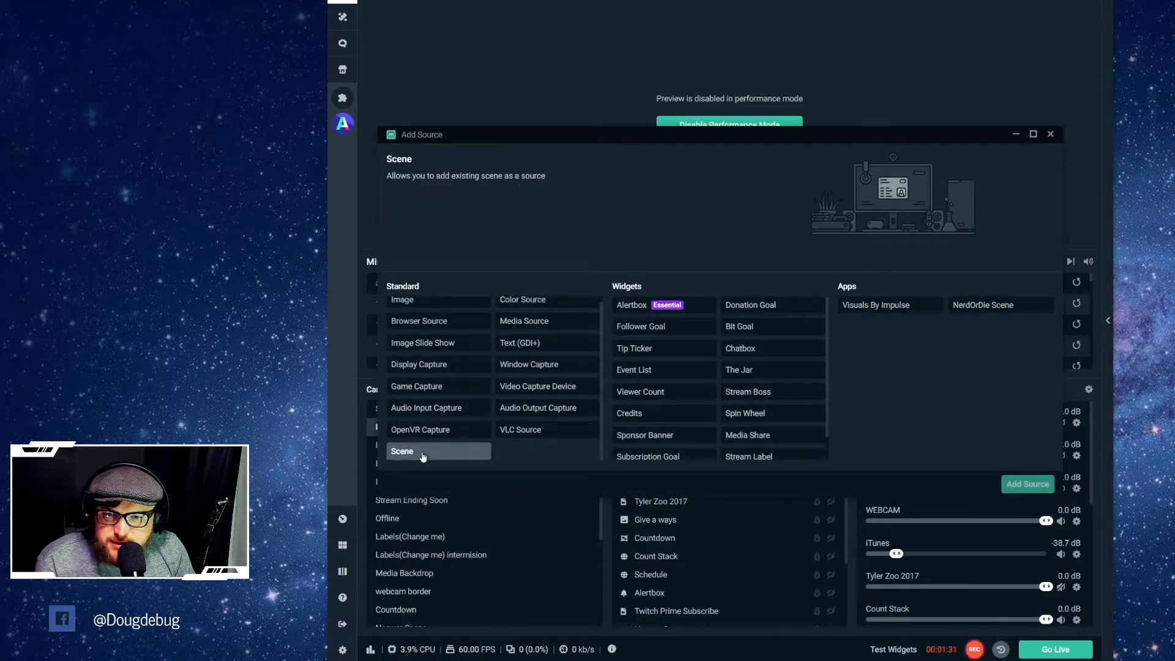
{"action": "left_click", "coordinate": [1031, 487]}
{"action": "scroll", "coordinate": [656, 306], "scroll_direction": "down", "scroll_amount": 6}
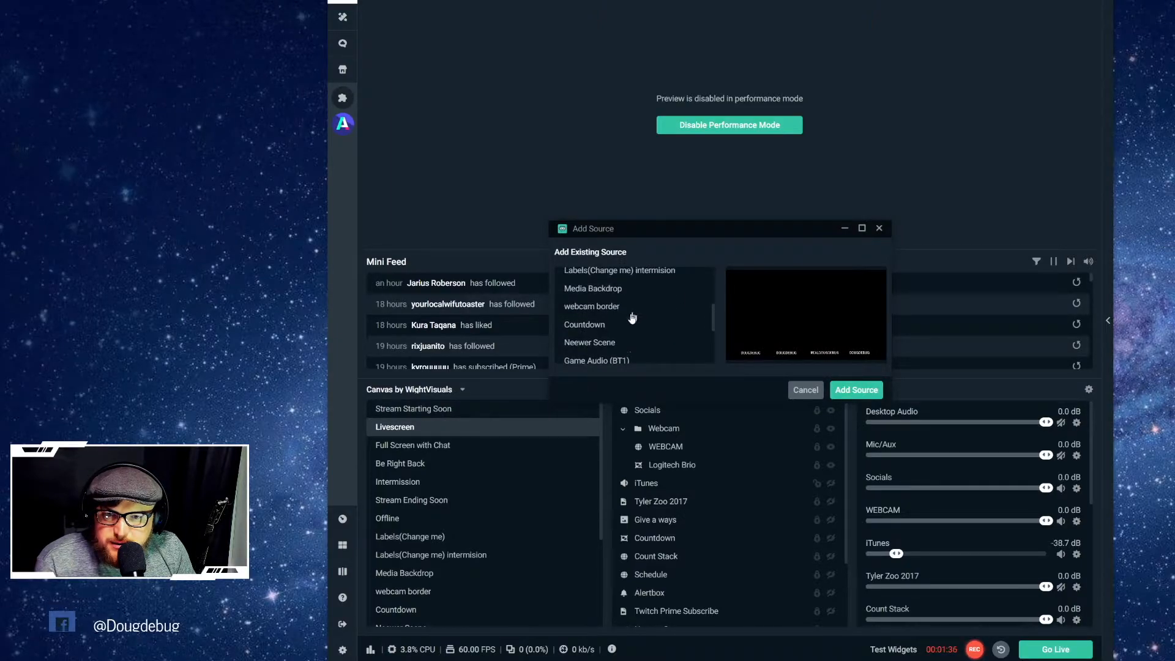
{"action": "left_click", "coordinate": [598, 342]}
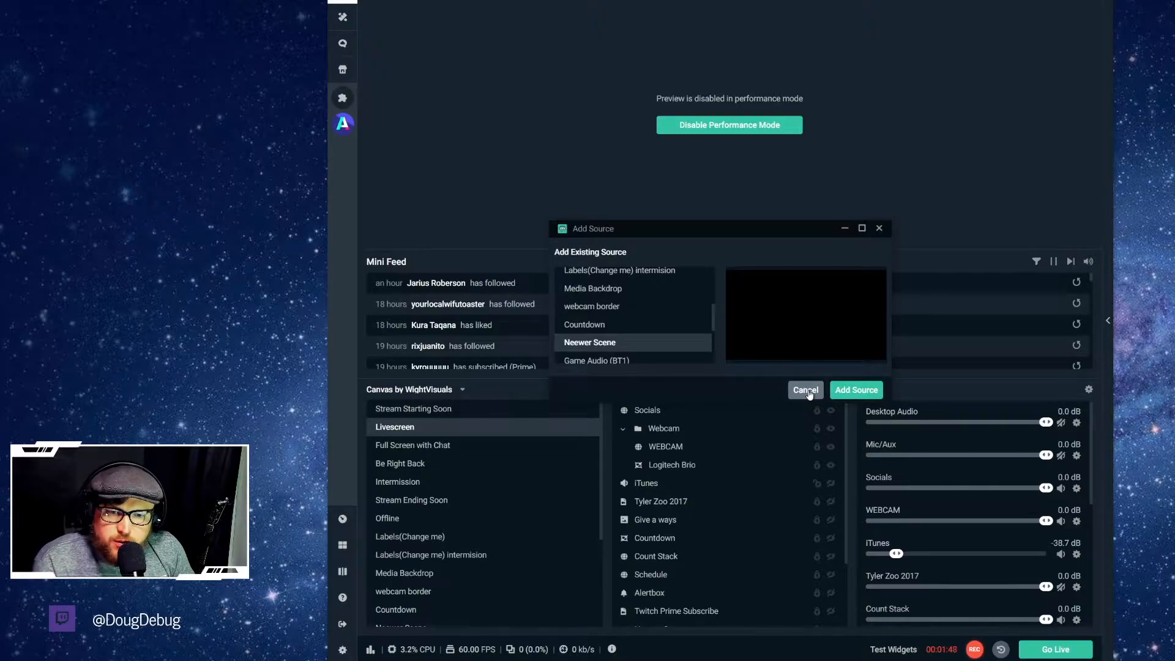
{"action": "left_click", "coordinate": [805, 391]}
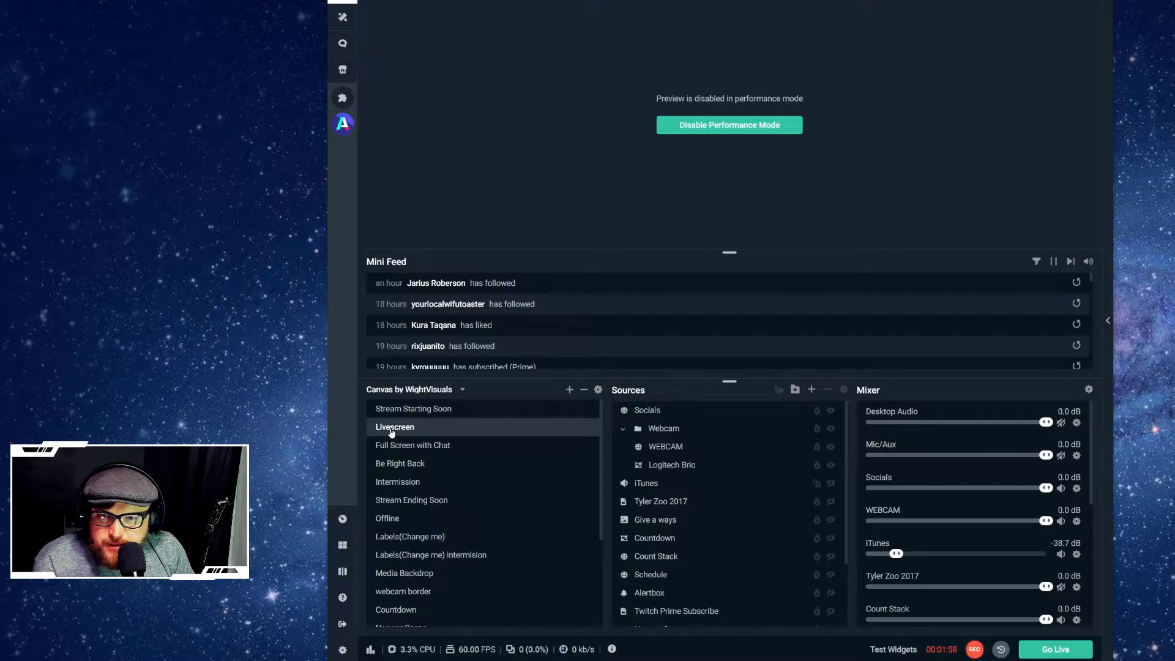
Review the Livescreen sources from Socials to Voice meter, and select Game Audio (BT1)
{"action": "scroll", "coordinate": [693, 459], "scroll_direction": "down", "scroll_amount": 3}
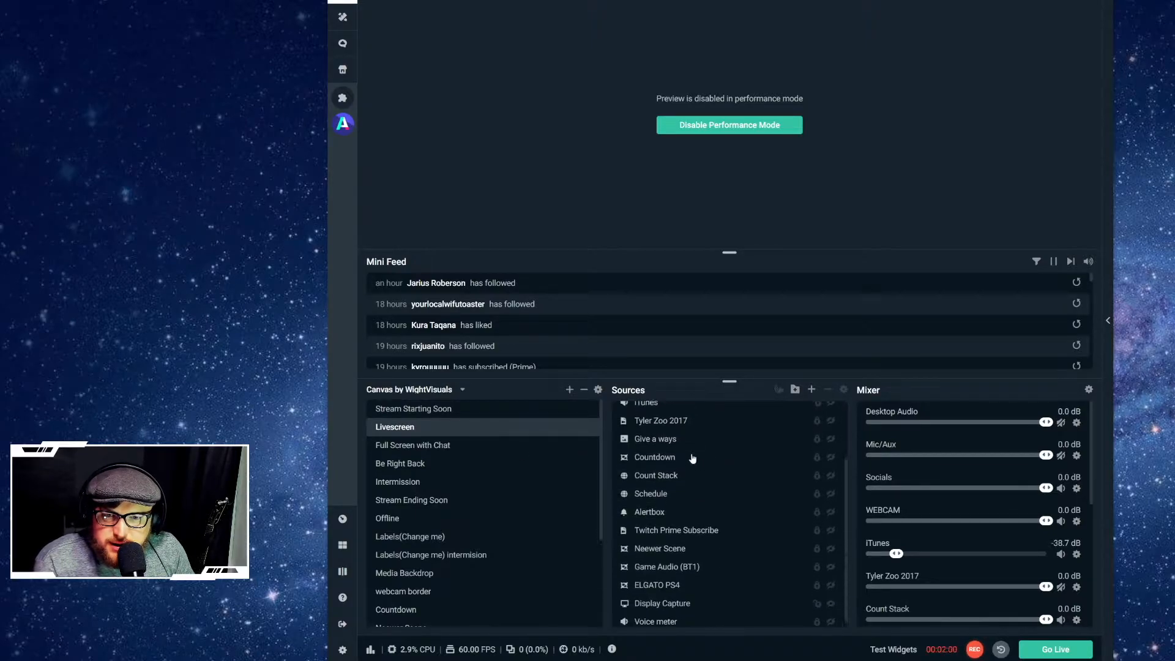
{"action": "scroll", "coordinate": [693, 459], "scroll_direction": "up", "scroll_amount": 3}
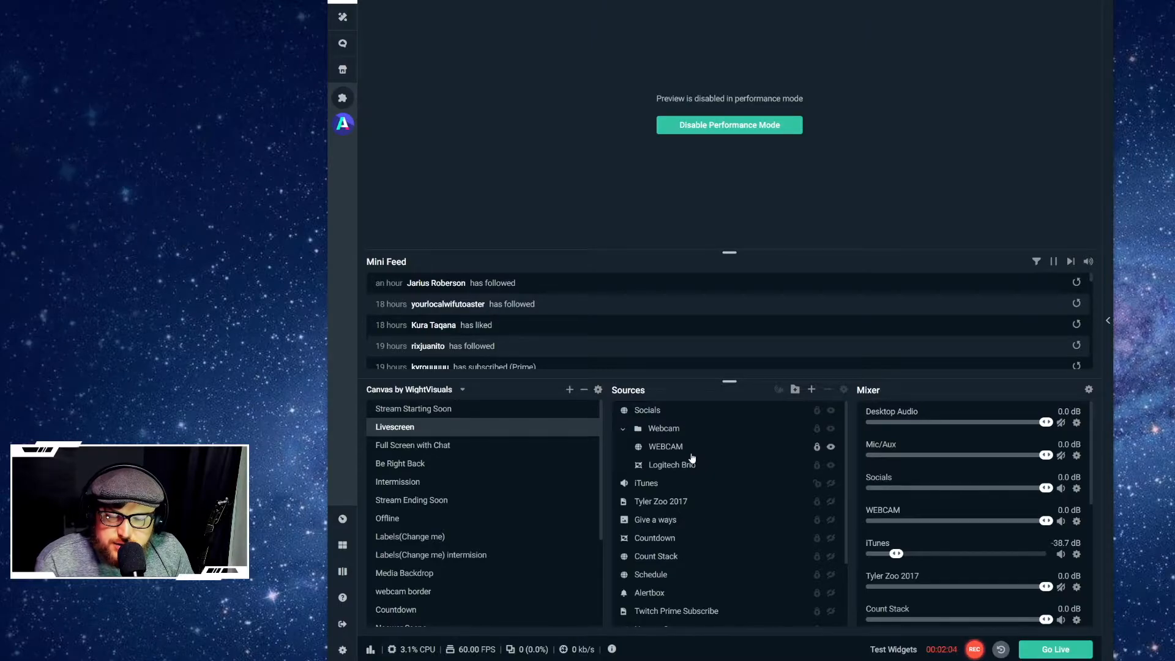
{"action": "scroll", "coordinate": [696, 458], "scroll_direction": "down", "scroll_amount": 3}
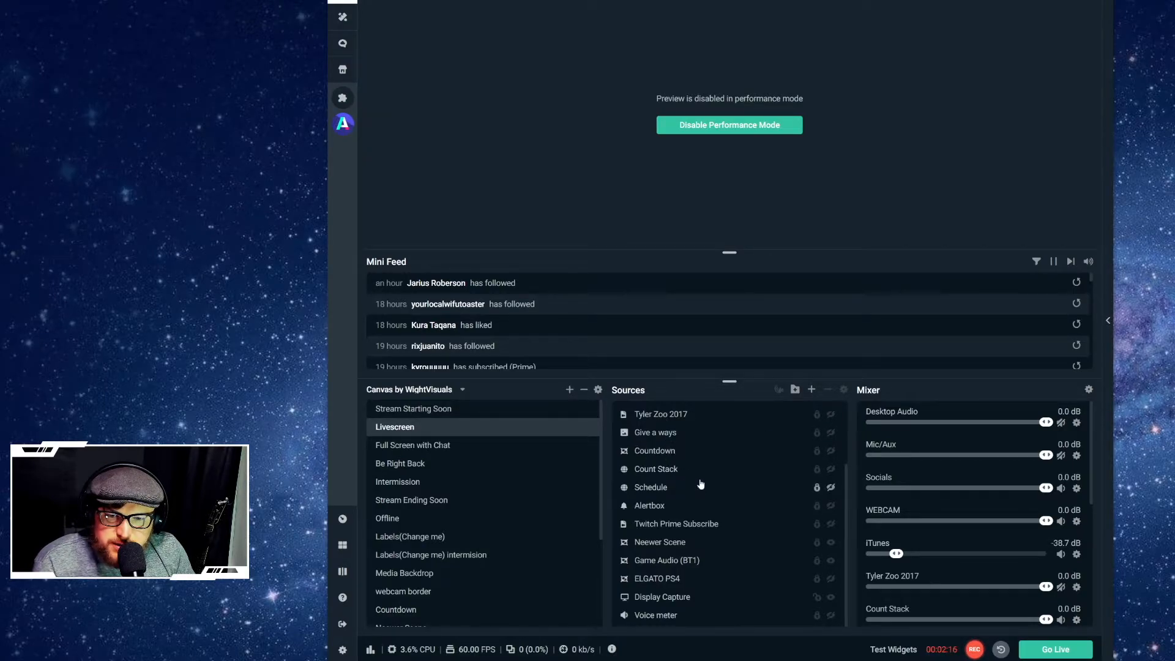
{"action": "scroll", "coordinate": [700, 488], "scroll_direction": "up", "scroll_amount": 3}
{"action": "scroll", "coordinate": [707, 489], "scroll_direction": "down", "scroll_amount": 3}
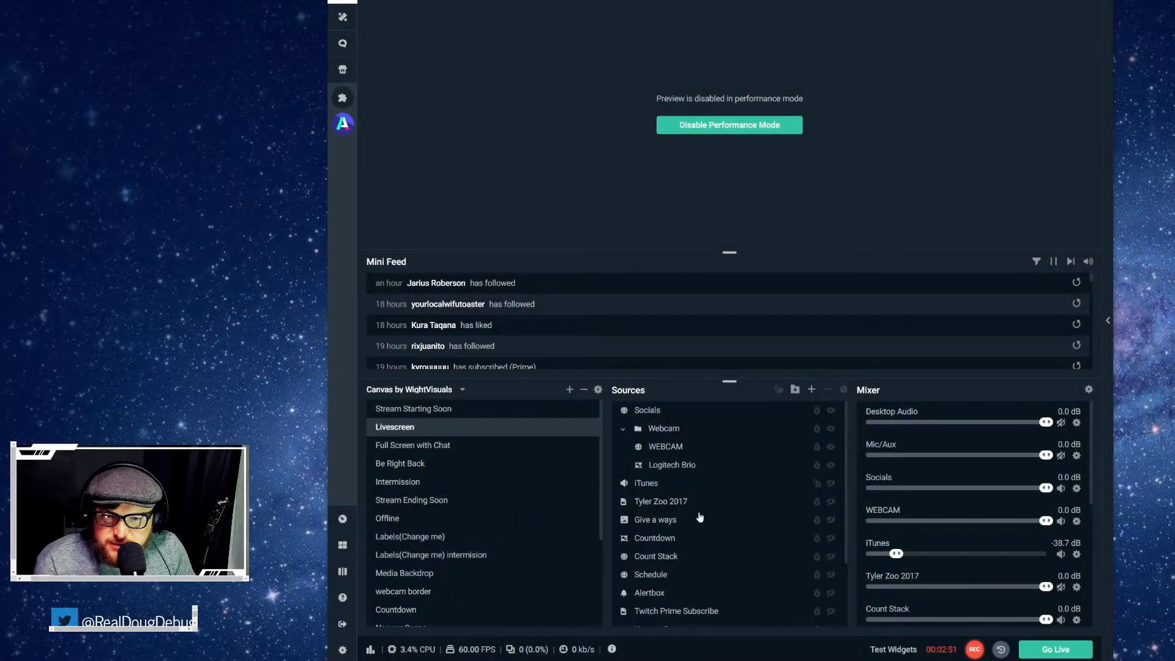
{"action": "scroll", "coordinate": [701, 517], "scroll_direction": "down", "scroll_amount": 3}
{"action": "left_click", "coordinate": [694, 559]}
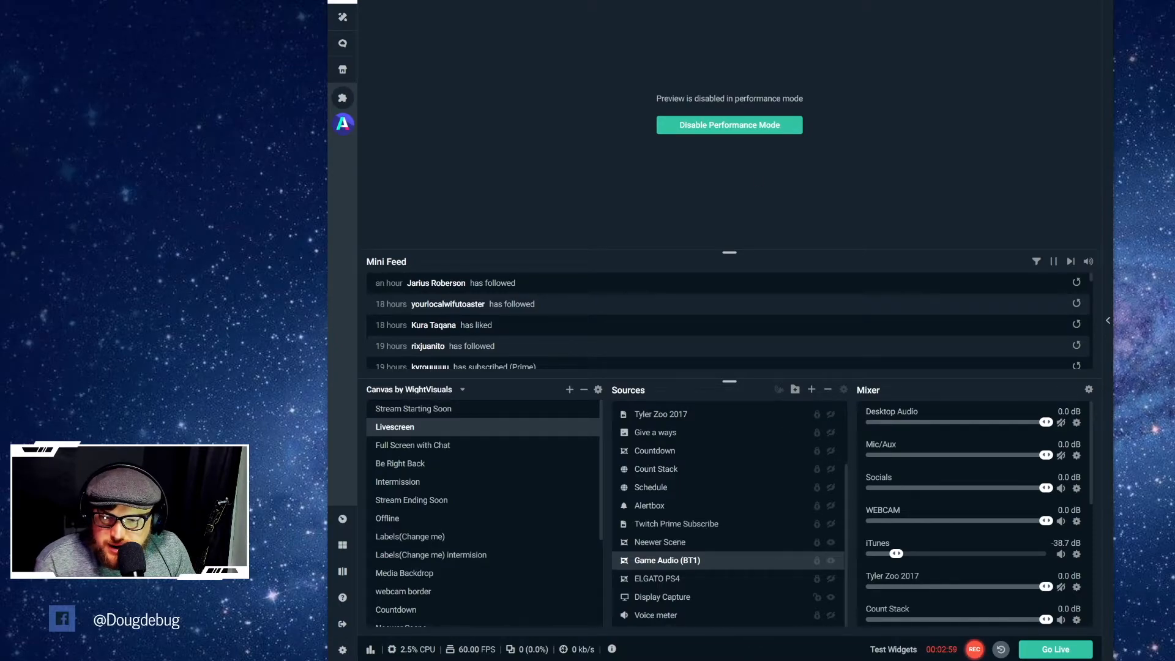
Switch to VoiceMeeter Banana, check the A3 hardware output device and the PS4 channel's routing, and minimize the window
{"action": "key", "text": "alt+Tab"}
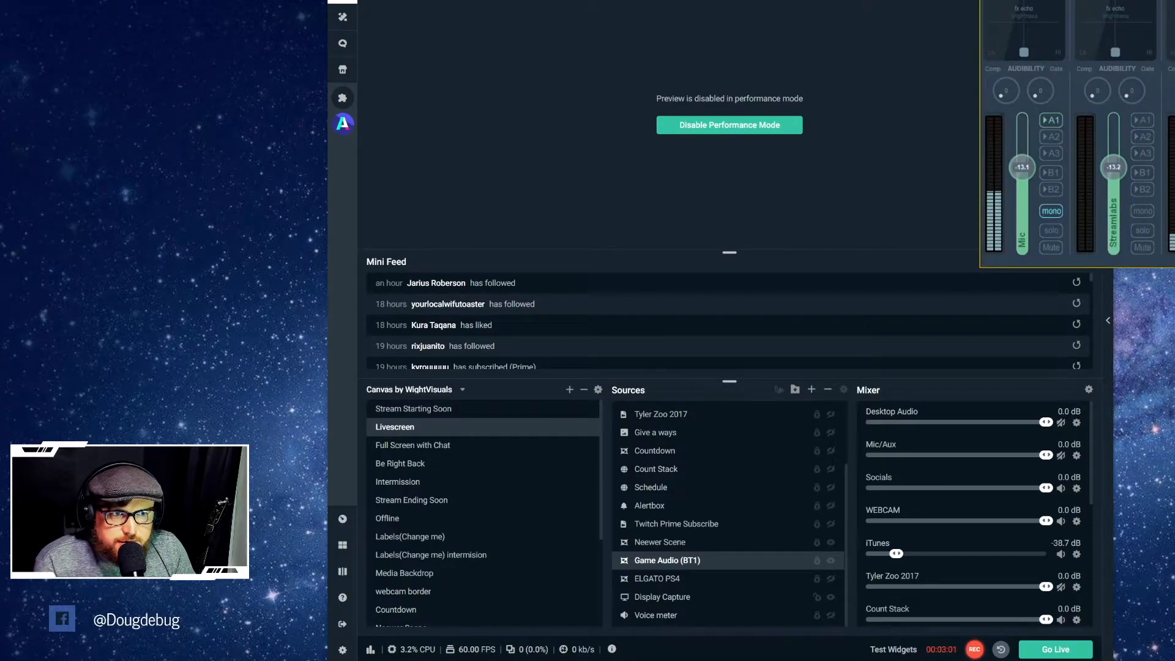
{"action": "left_click_drag", "start_coordinate": [1174, 0], "coordinate": [834, 62]}
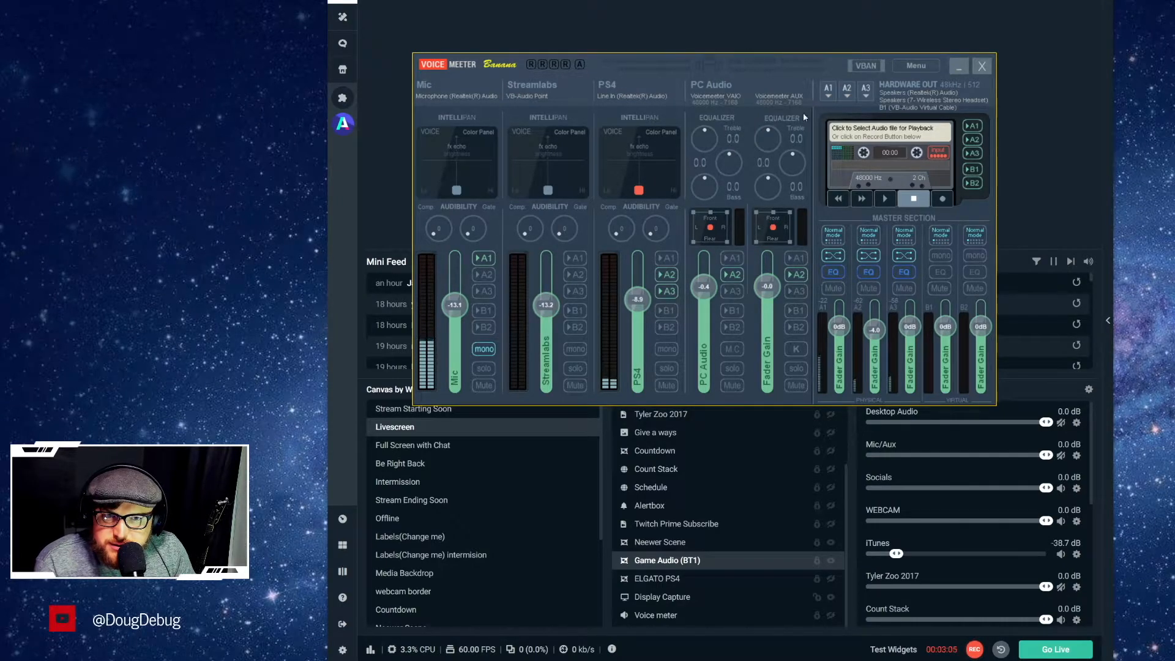
{"action": "left_click", "coordinate": [867, 89]}
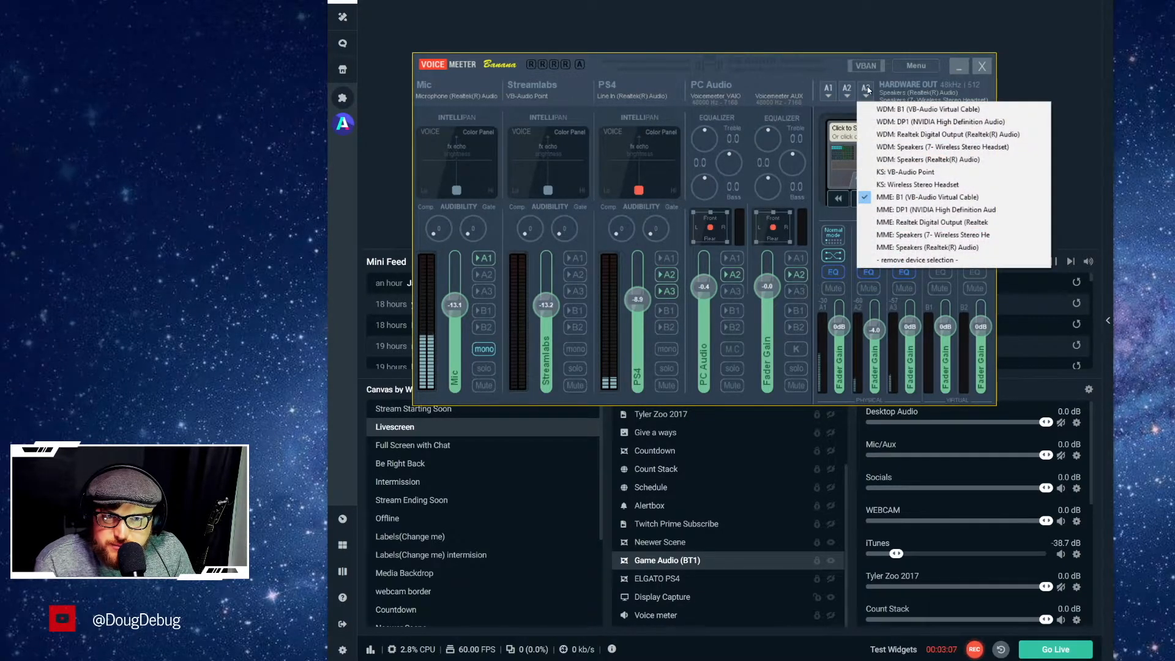
{"action": "left_click", "coordinate": [869, 90]}
{"action": "left_click", "coordinate": [830, 73]}
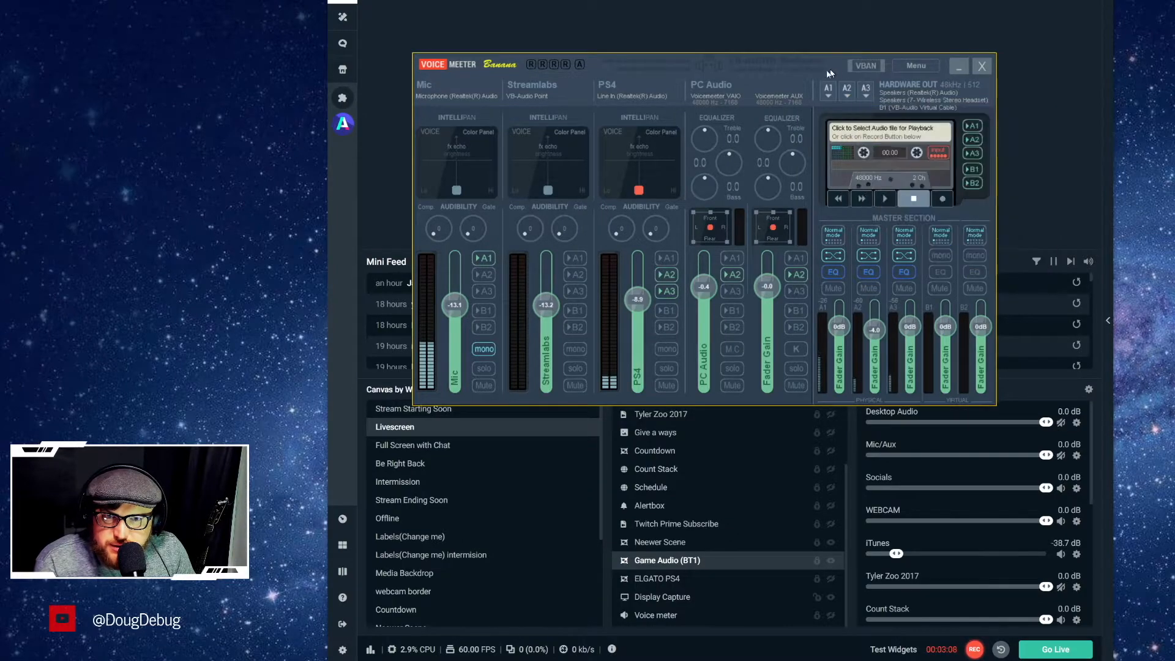
{"action": "left_click", "coordinate": [668, 292]}
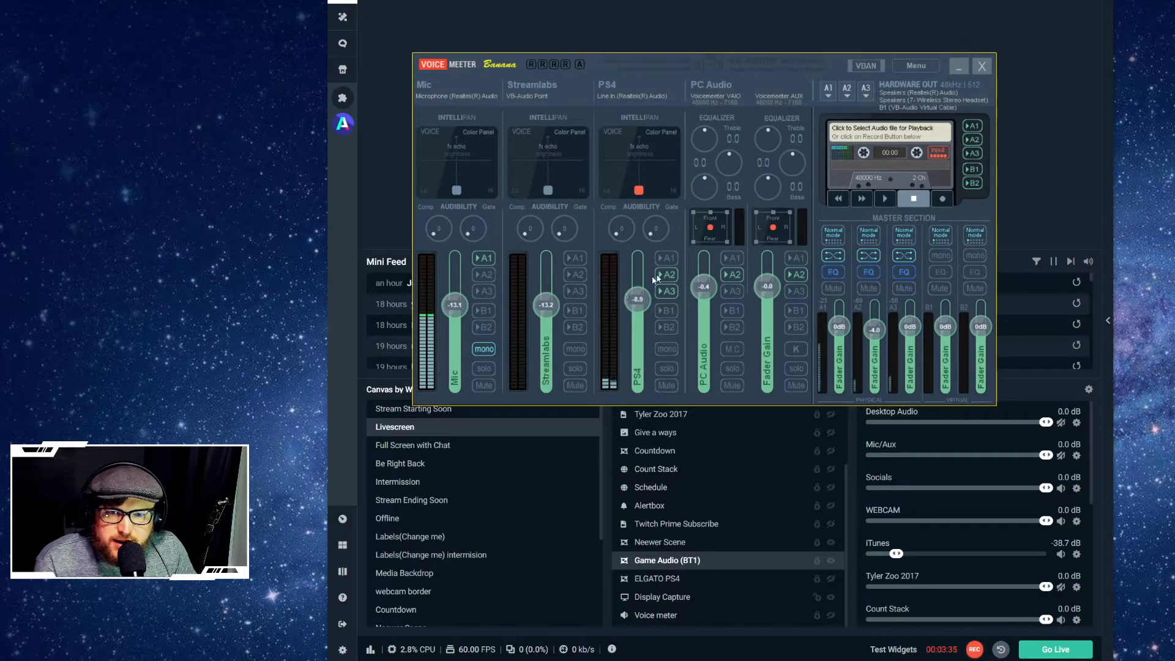
{"action": "left_click", "coordinate": [959, 66]}
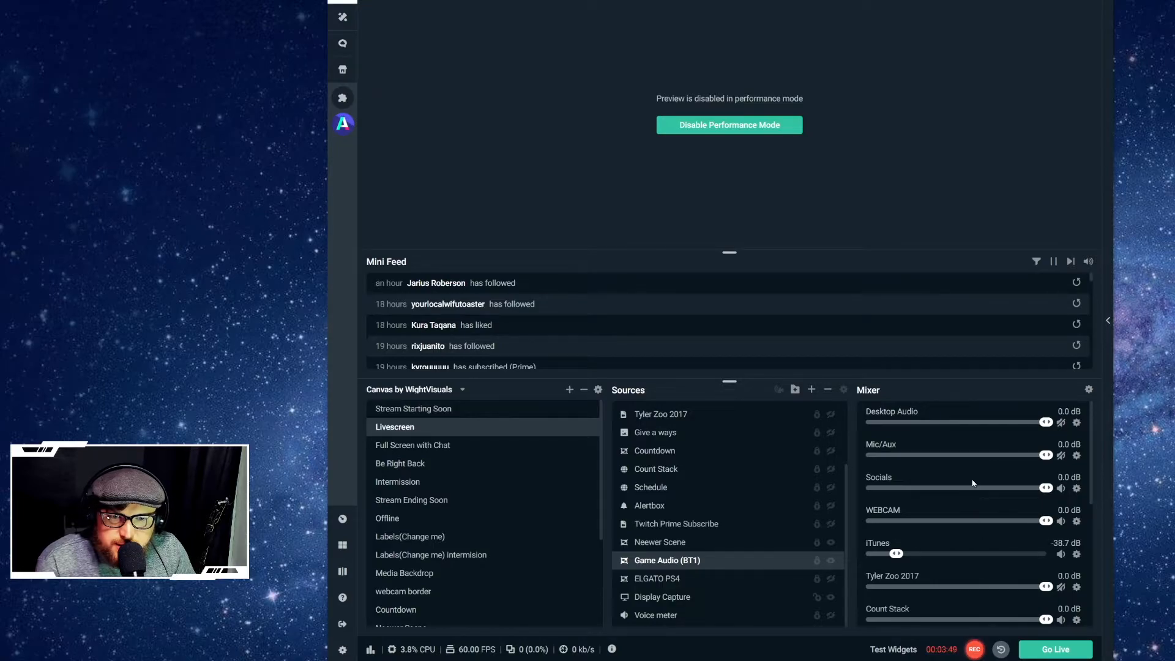
Examine the mixer levels for Neewer NW-700 and Game Audio (BT1), and bring VoiceMeeter Banana back above the mixer
{"action": "scroll", "coordinate": [972, 480], "scroll_direction": "down", "scroll_amount": 3}
{"action": "scroll", "coordinate": [973, 480], "scroll_direction": "down", "scroll_amount": 4}
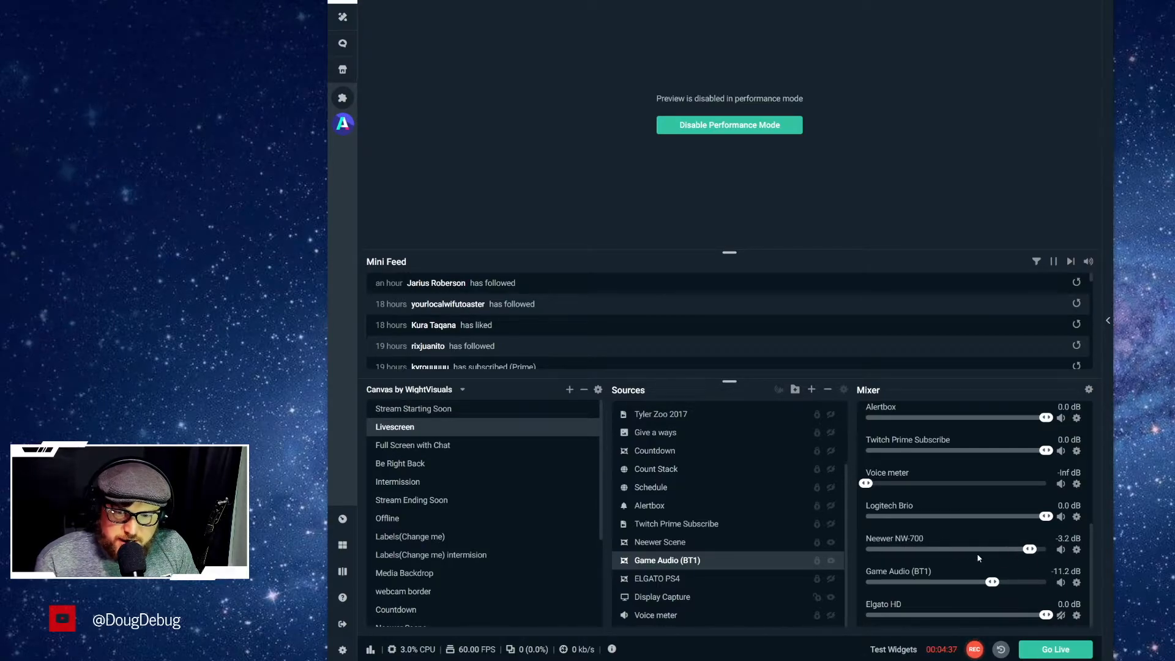
{"action": "key", "text": "alt+Tab"}
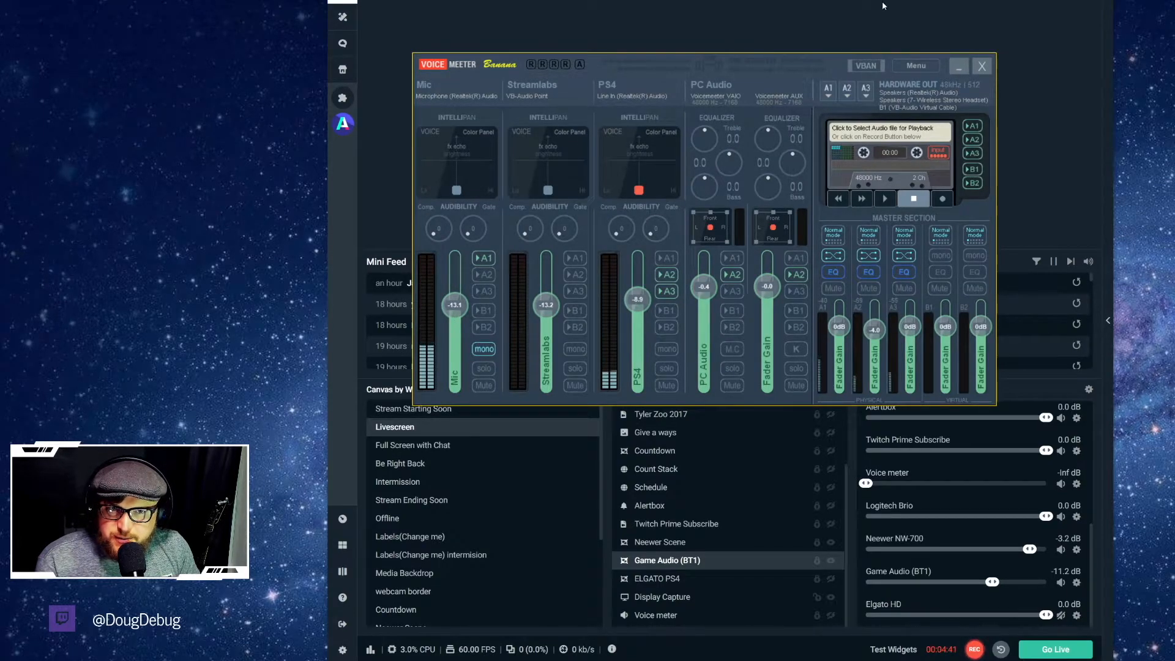
{"action": "left_click_drag", "start_coordinate": [834, 66], "coordinate": [894, 46]}
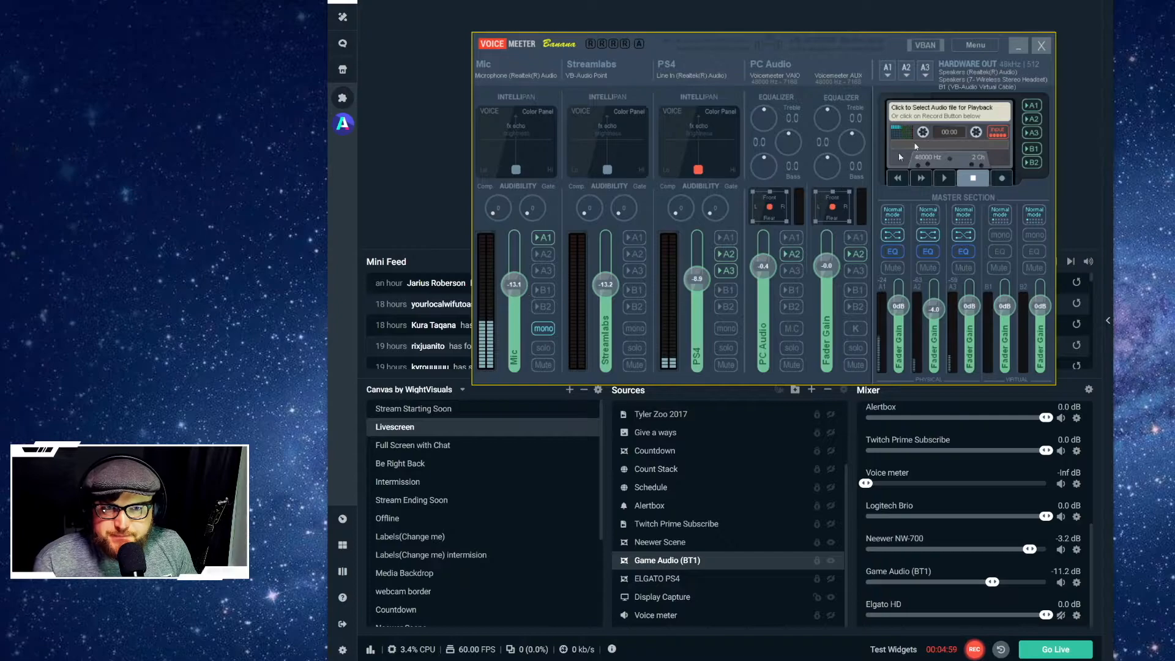
Inspect the Mic channel's routing in VoiceMeeter Banana, minimize its window, and bring it back above the Streamlabs mixer
{"action": "mouse_move", "coordinate": [894, 44]}
{"action": "left_mouse_down"}
{"action": "mouse_move", "coordinate": [899, 34]}
{"action": "mouse_move", "coordinate": [886, 45]}
{"action": "left_mouse_up"}
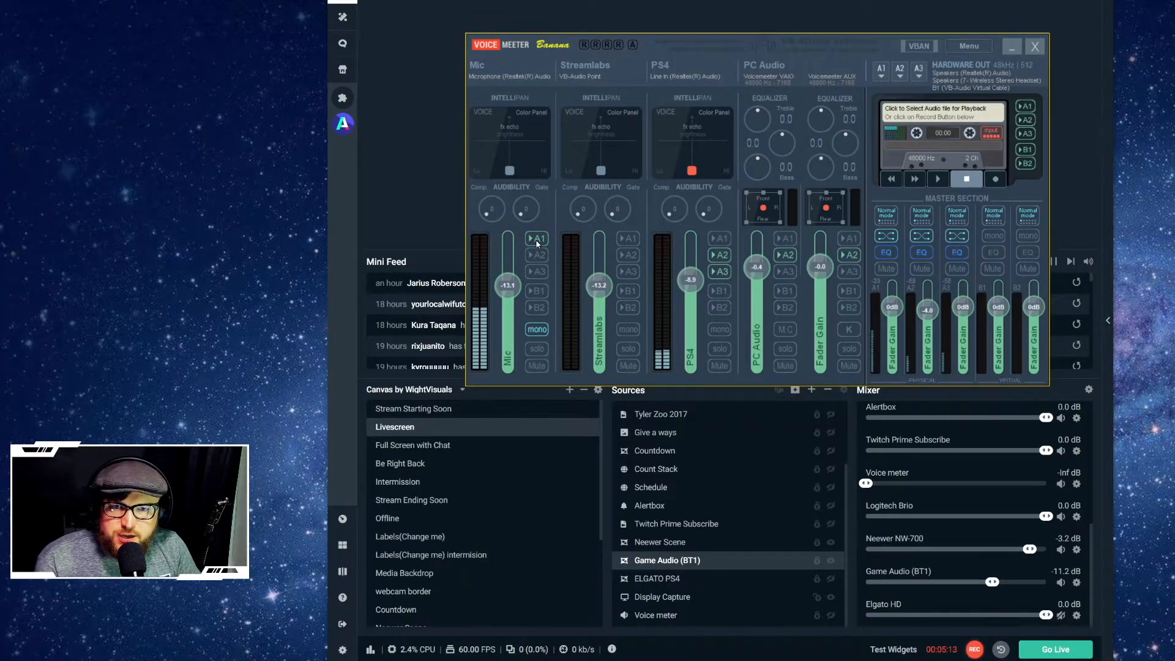
{"action": "left_click", "coordinate": [1012, 46]}
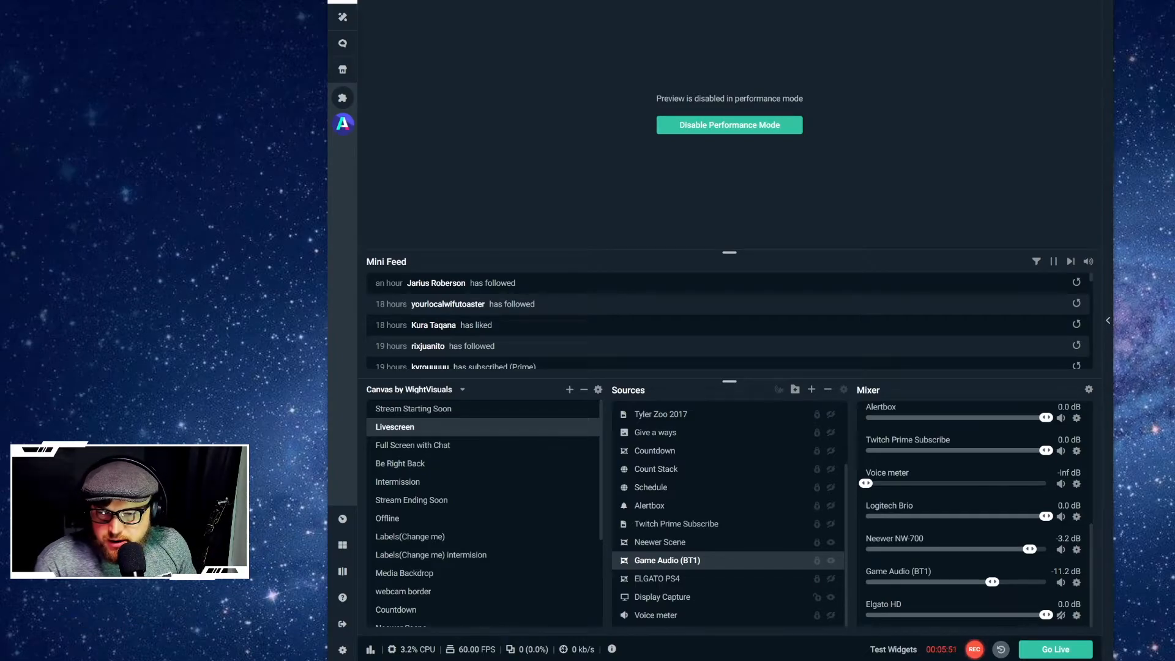
{"action": "key", "text": "alt+Tab"}
{"action": "left_click_drag", "start_coordinate": [892, 37], "coordinate": [882, 43]}
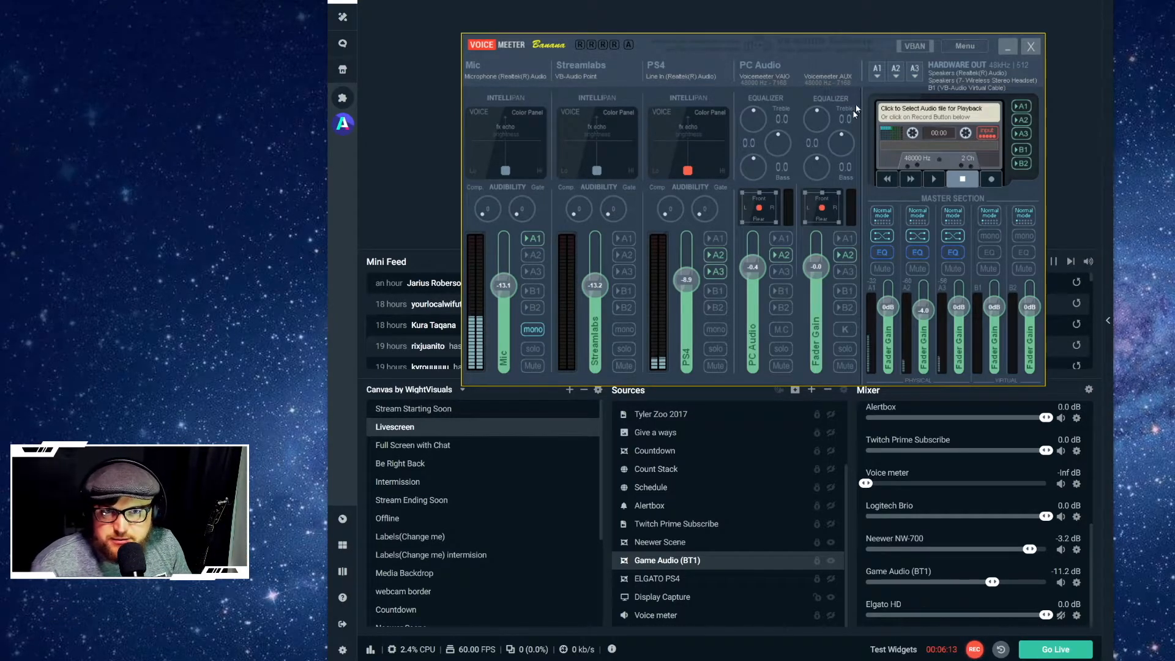
{"action": "left_click_drag", "start_coordinate": [885, 45], "coordinate": [900, 36]}
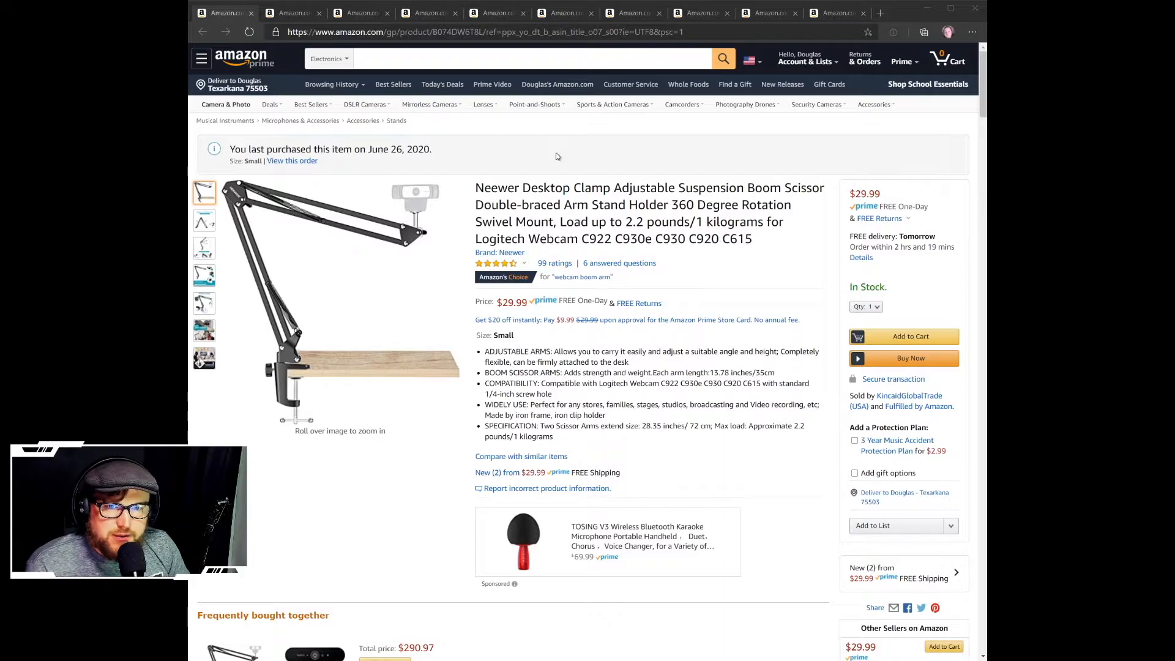
Examine the Mpow Ground Loop Noise Isolator listing and its product pictures, returning to the main picture
{"action": "left_click", "coordinate": [290, 15]}
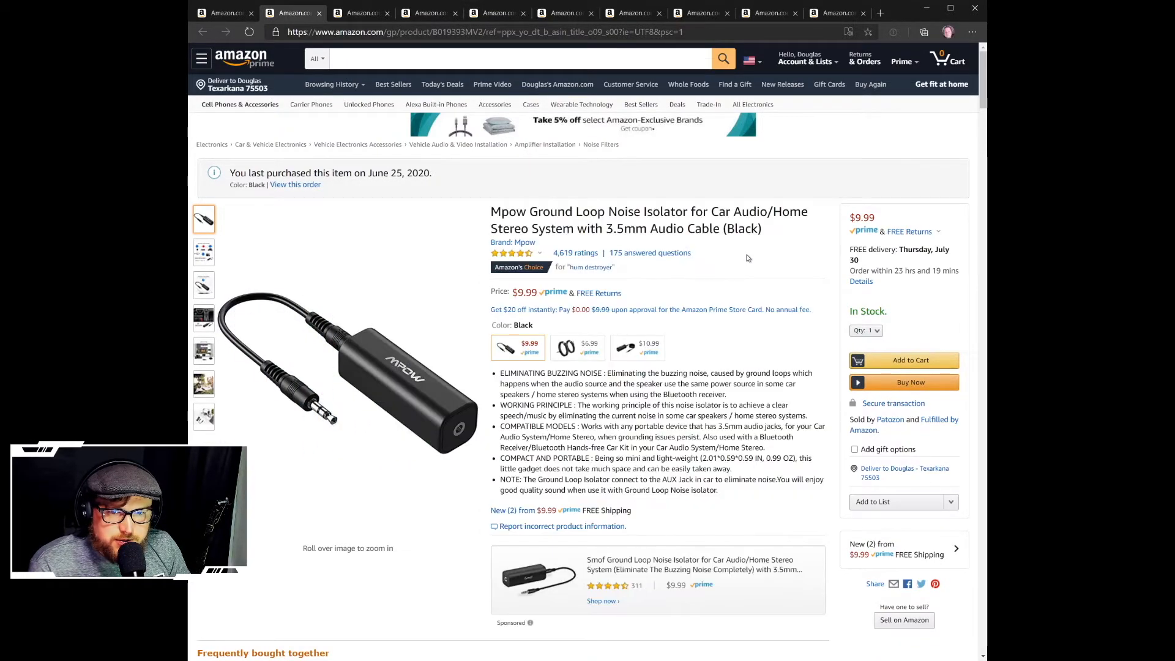
{"action": "mouse_move", "coordinate": [203, 253]}
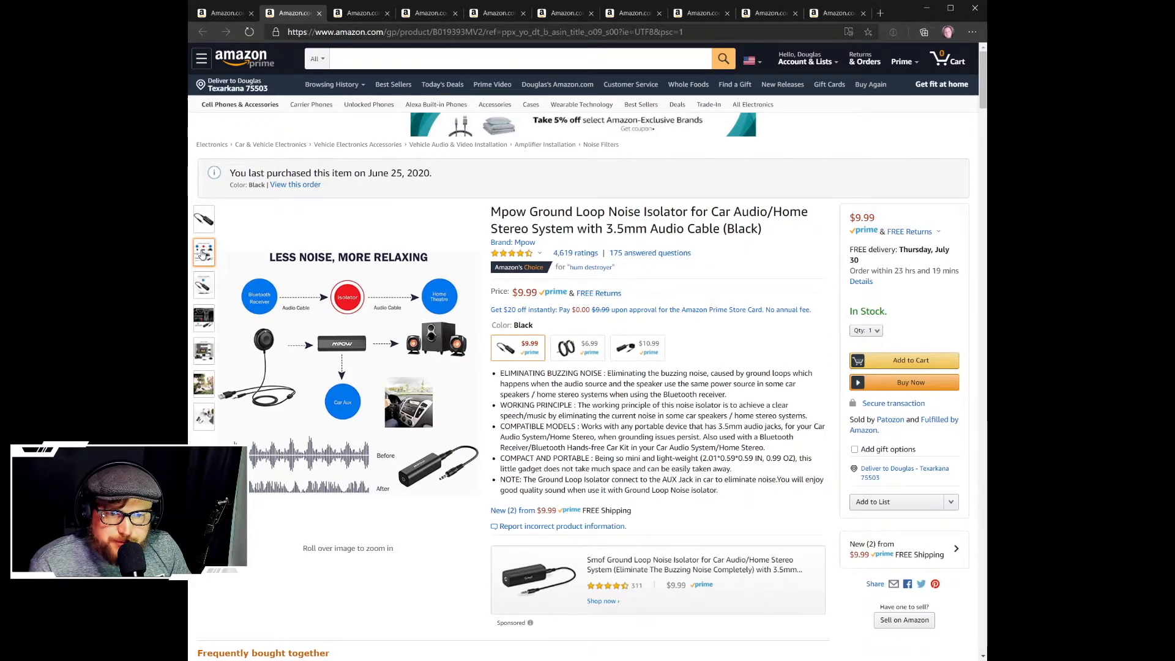
{"action": "mouse_move", "coordinate": [206, 324]}
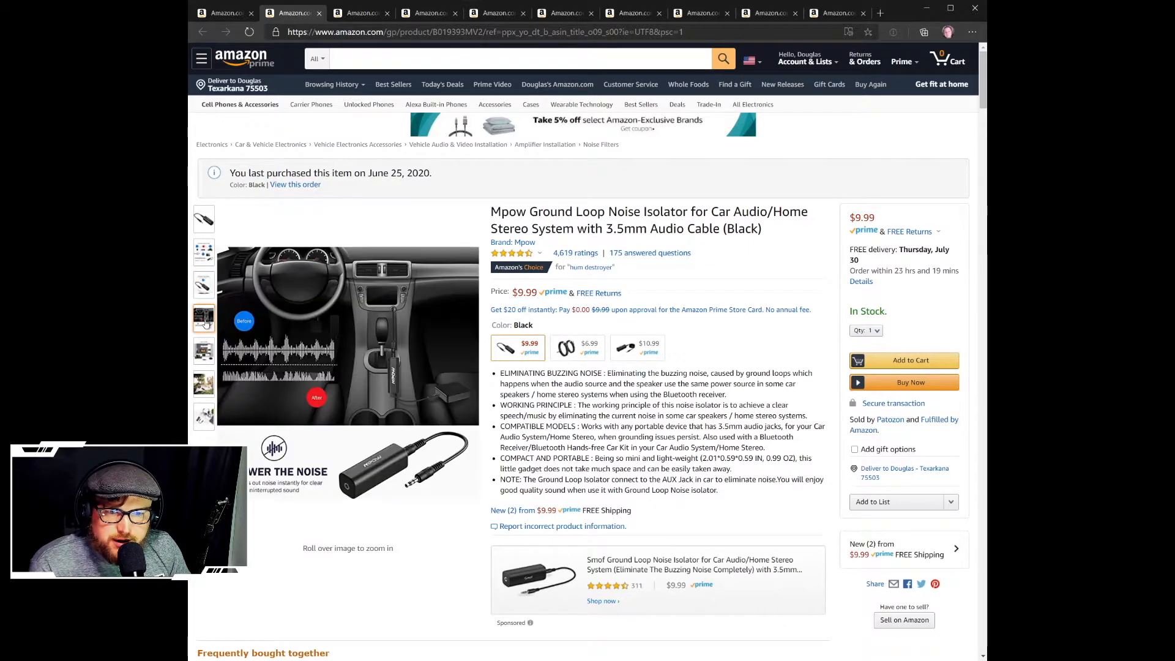
{"action": "mouse_move", "coordinate": [210, 374]}
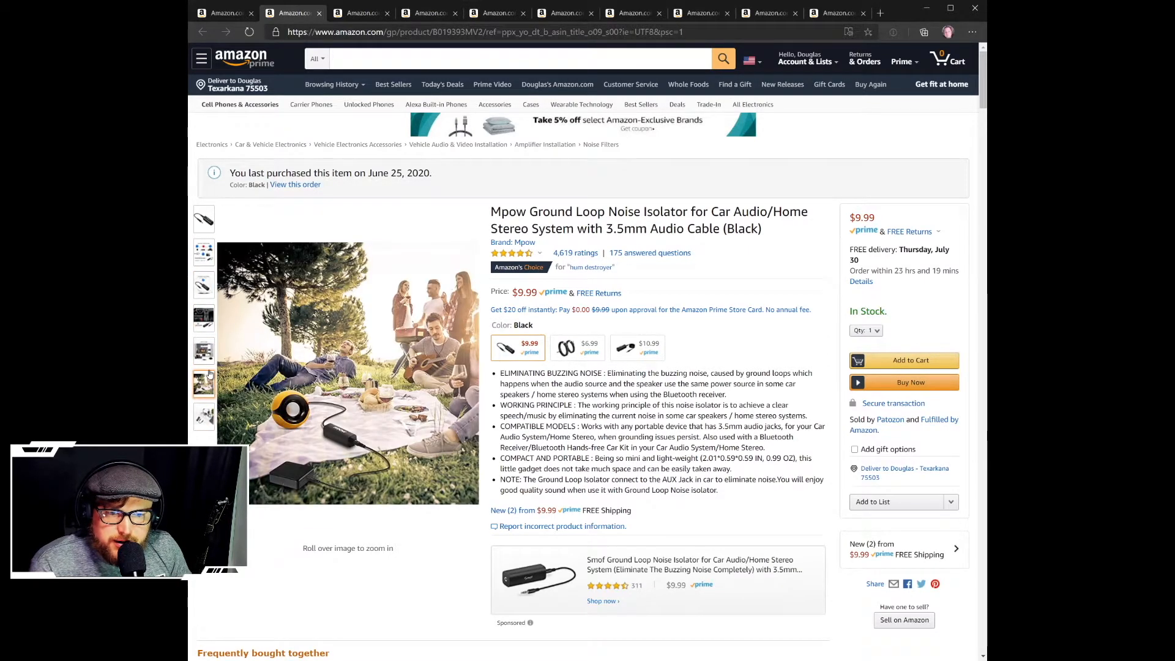
{"action": "mouse_move", "coordinate": [209, 415]}
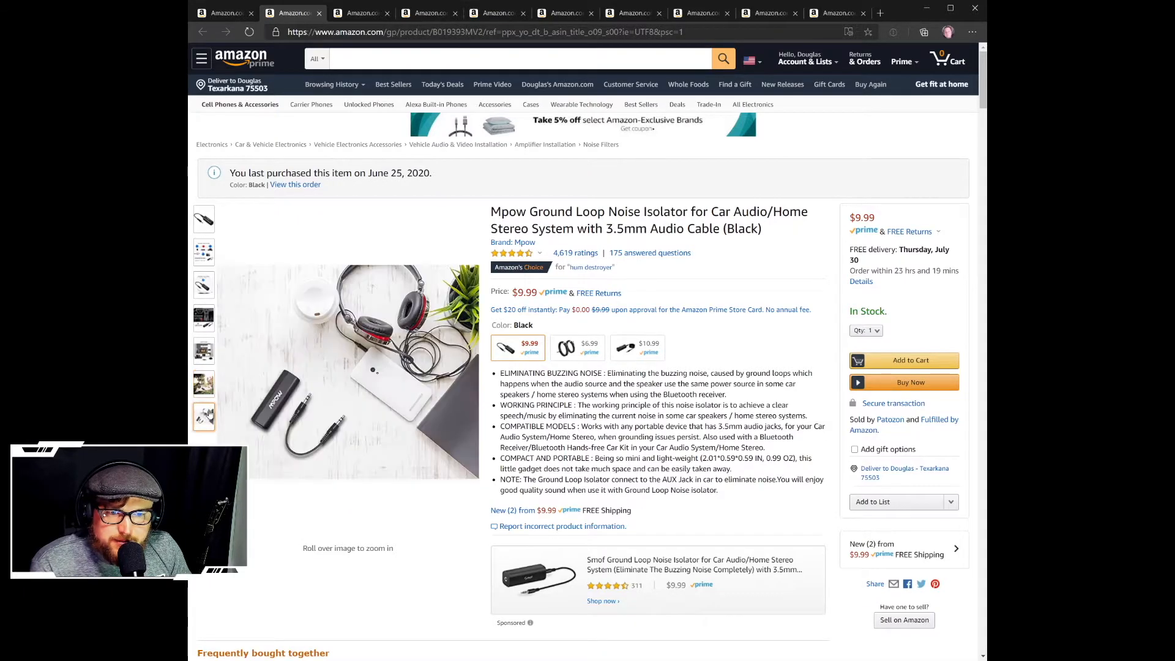
{"action": "mouse_move", "coordinate": [215, 215]}
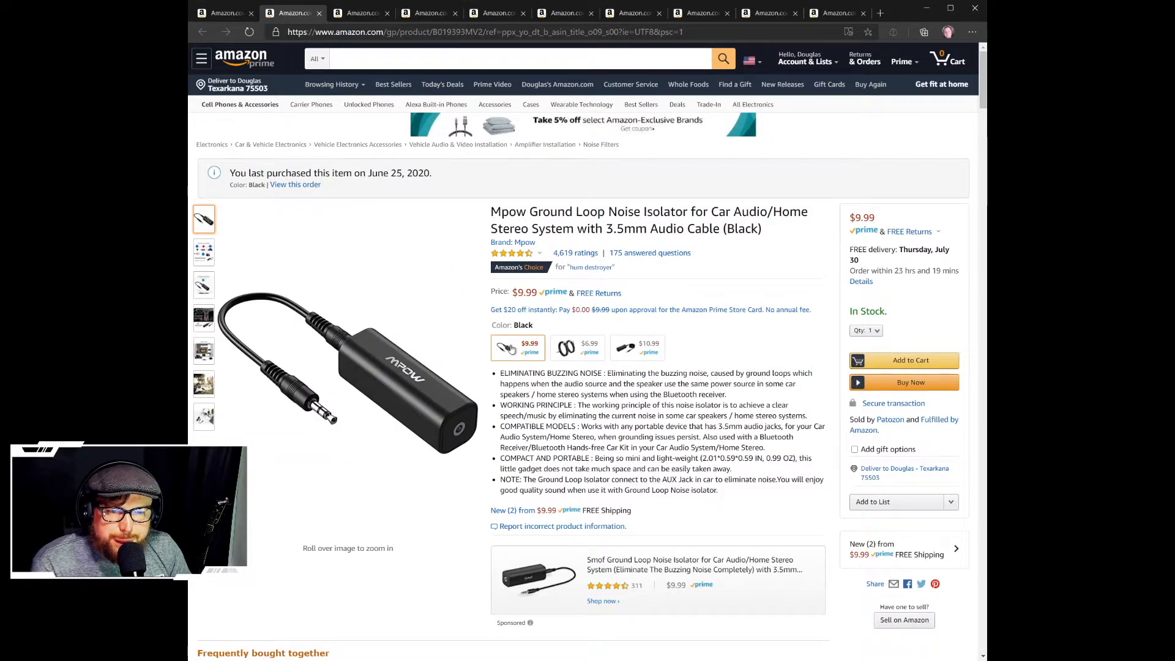
{"action": "mouse_move", "coordinate": [398, 367]}
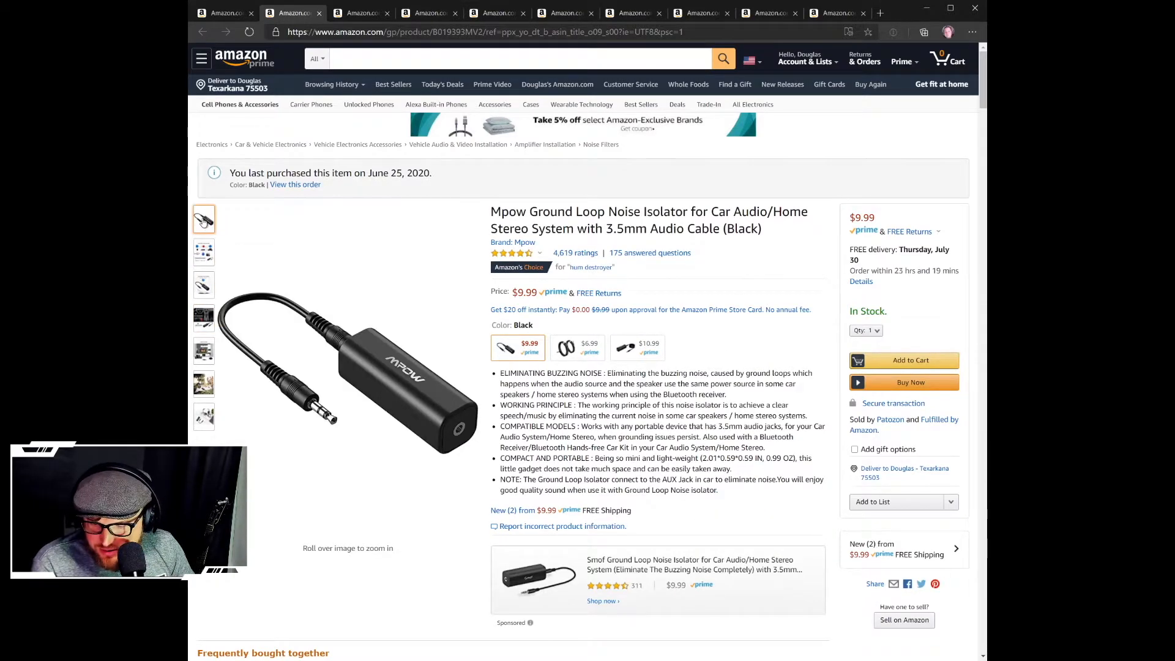
{"action": "mouse_move", "coordinate": [288, 379]}
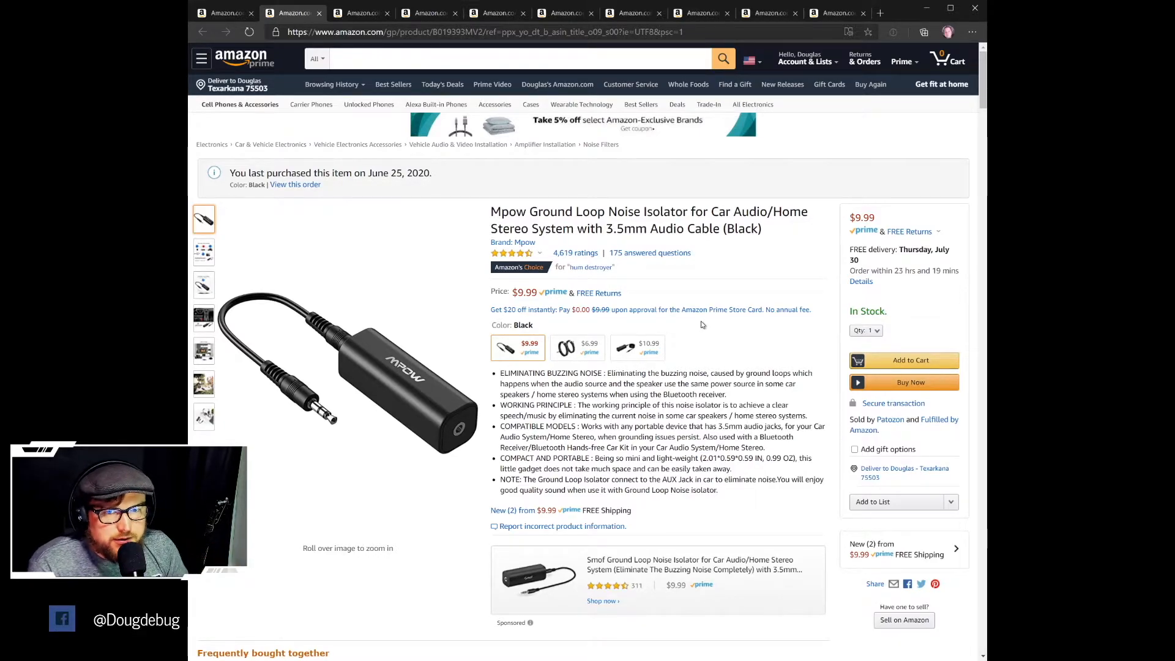
Choose the Standard style on the Yamaha 6-input mixer listing and the 3 Feet size on the Cable Matters XLR cable listing
{"action": "left_click", "coordinate": [362, 13]}
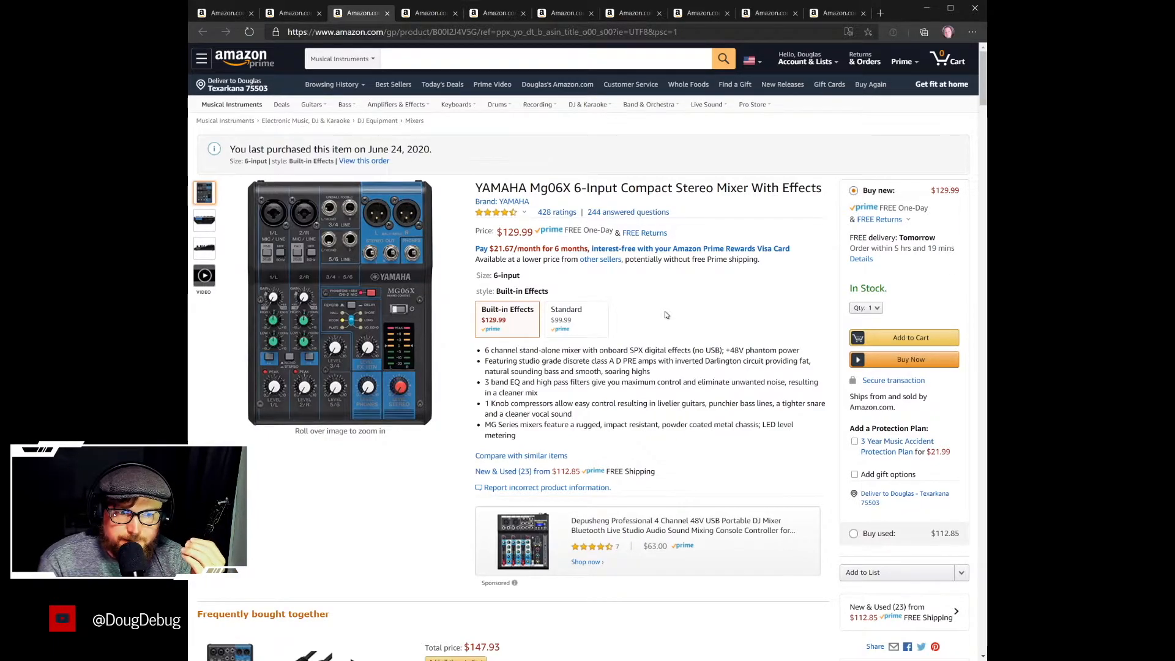
{"action": "left_click", "coordinate": [576, 315]}
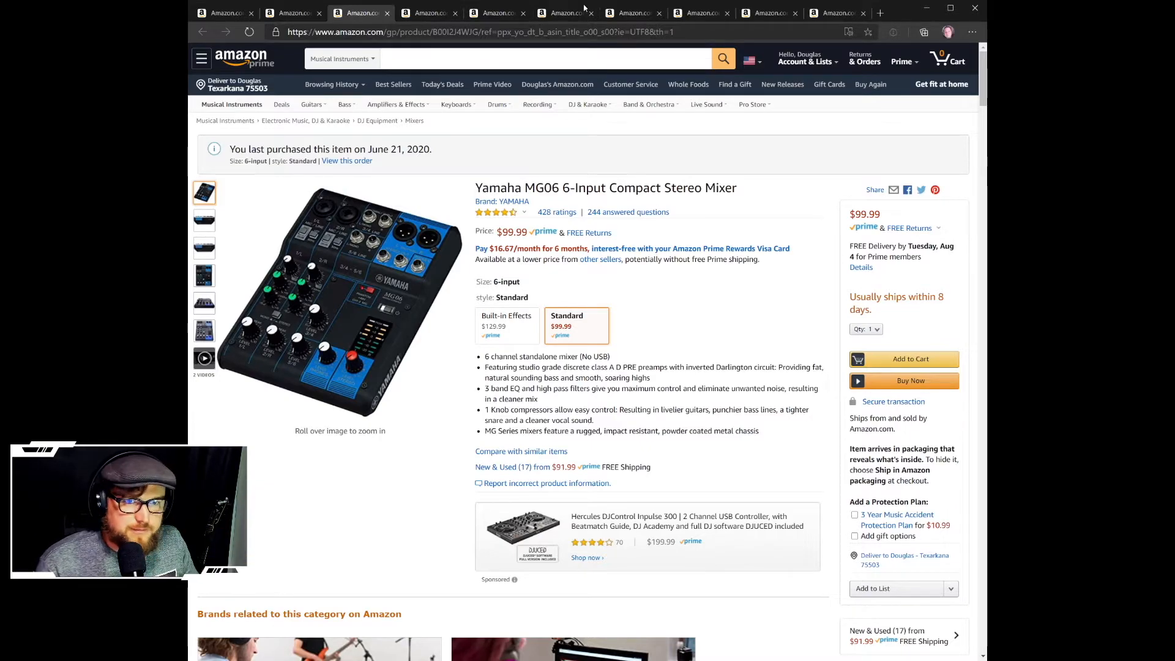
{"action": "left_click", "coordinate": [423, 14]}
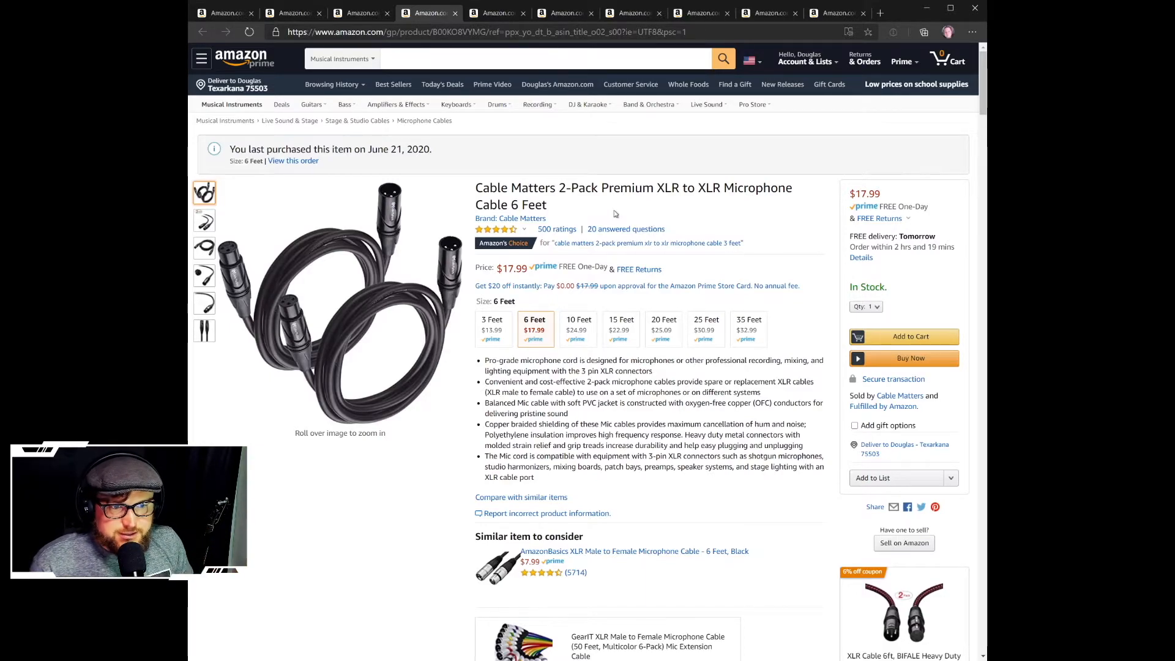
{"action": "left_click", "coordinate": [493, 329]}
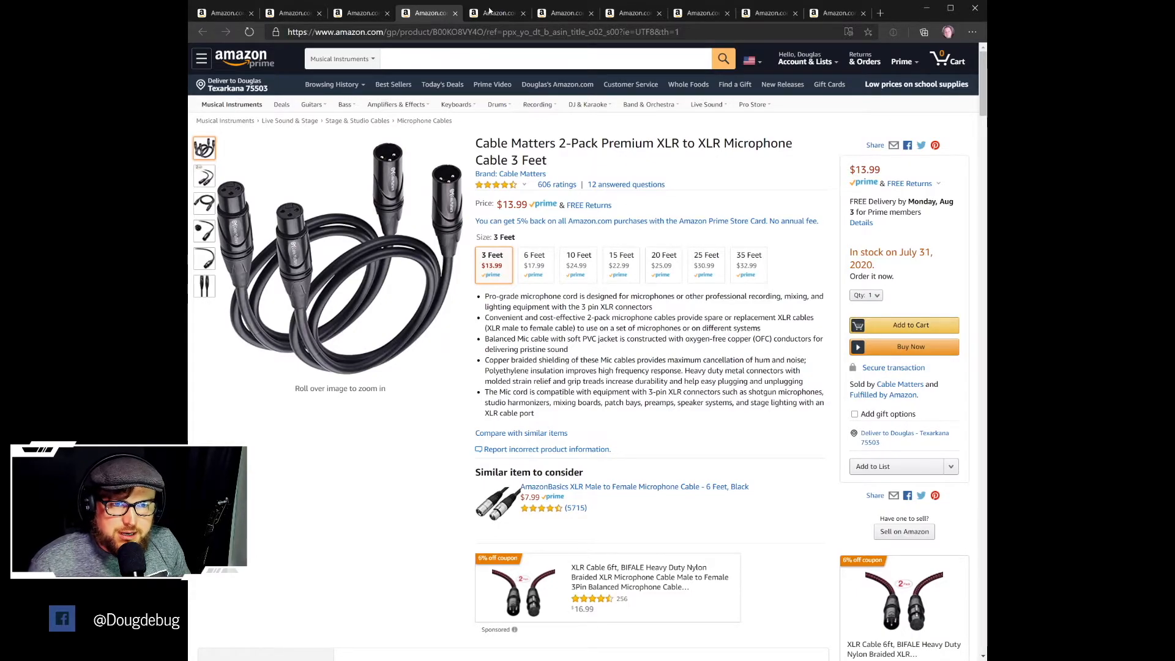
Review the listings for the Hosa CMP-159 breakout cable, the Neewer NW-700 microphone kit and the UGREEN USB audio adapter
{"action": "key", "text": "ctrl+Tab"}
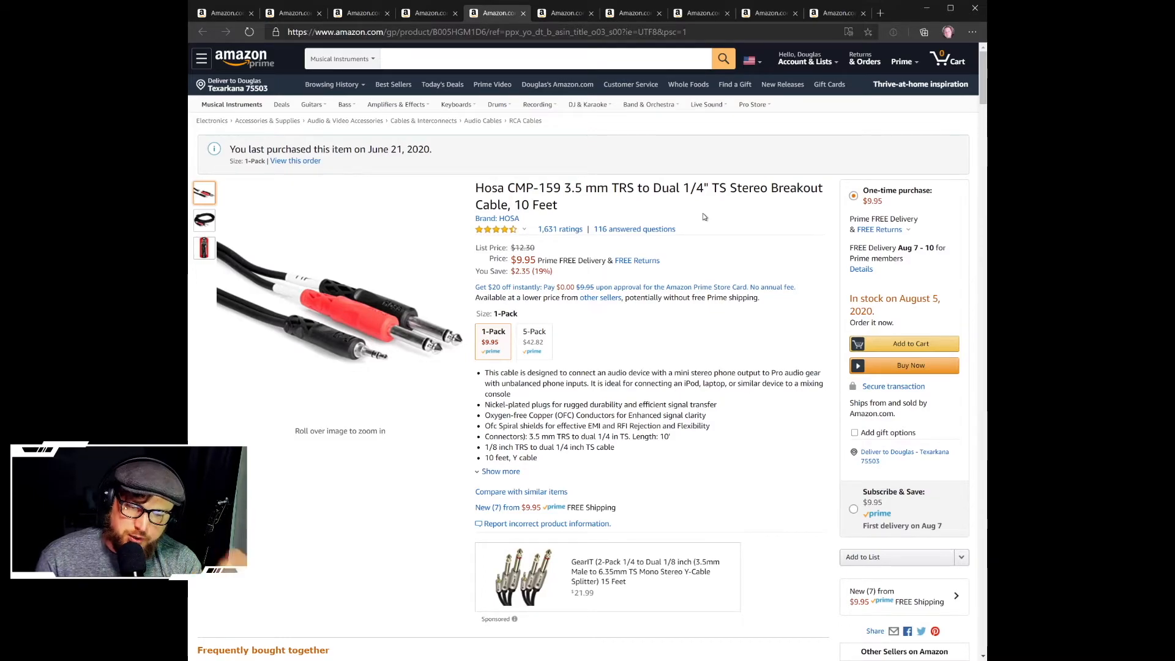
{"action": "left_click", "coordinate": [576, 14]}
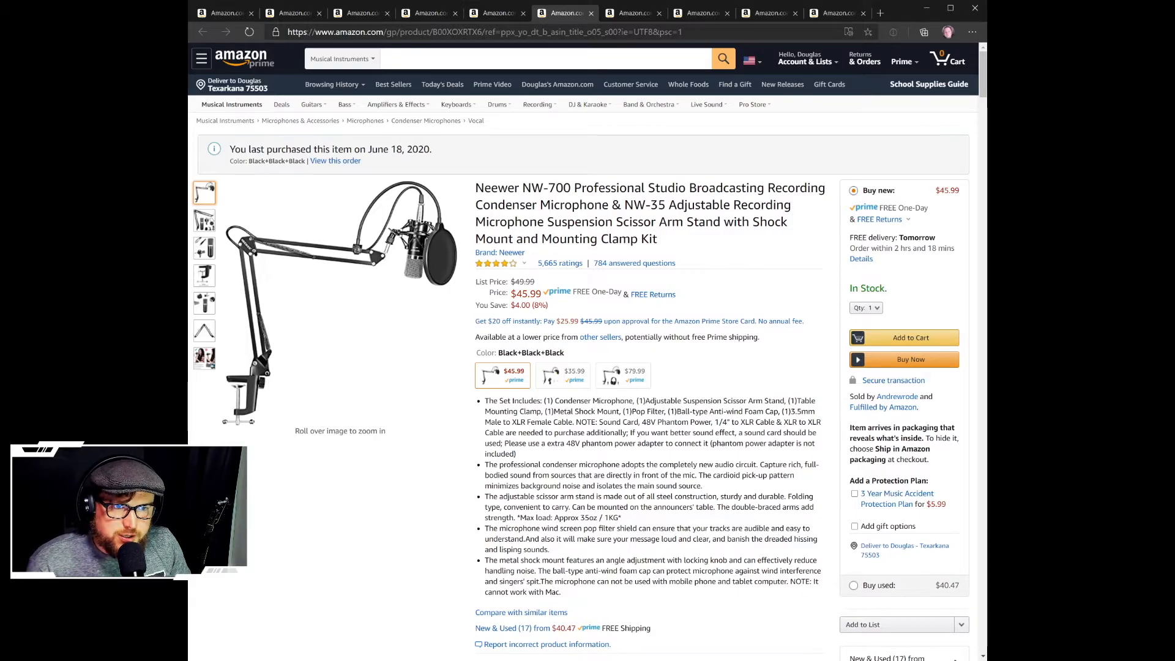
{"action": "left_click", "coordinate": [634, 15]}
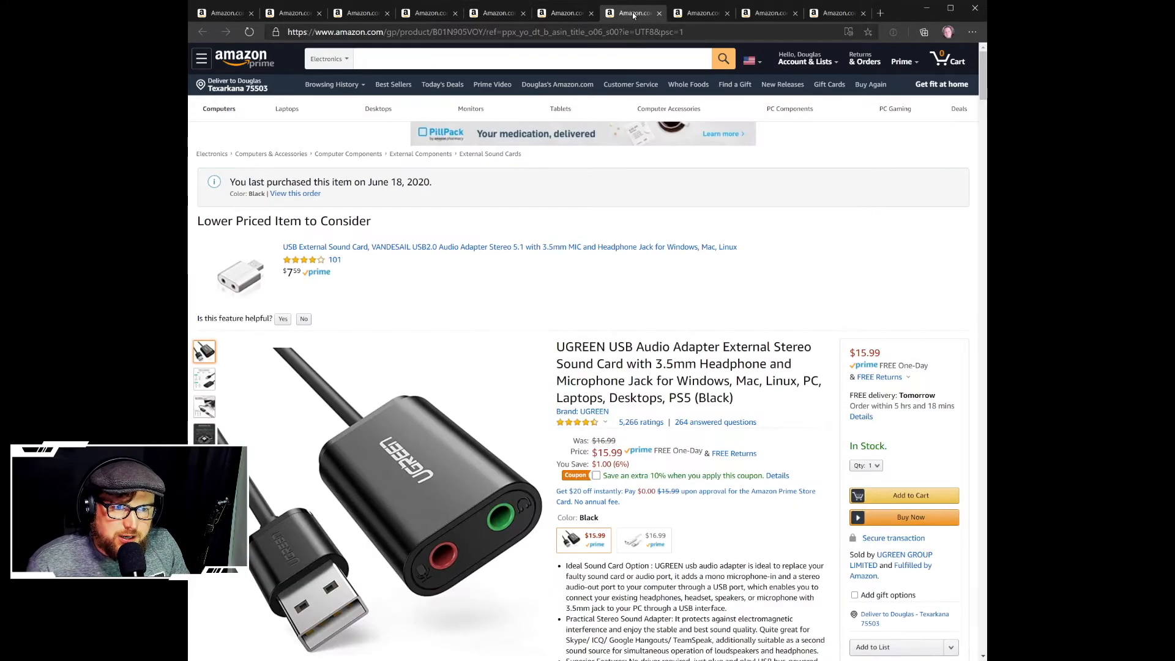
{"action": "scroll", "coordinate": [667, 304], "scroll_direction": "down", "scroll_amount": 5}
{"action": "scroll", "coordinate": [667, 304], "scroll_direction": "up", "scroll_amount": 3}
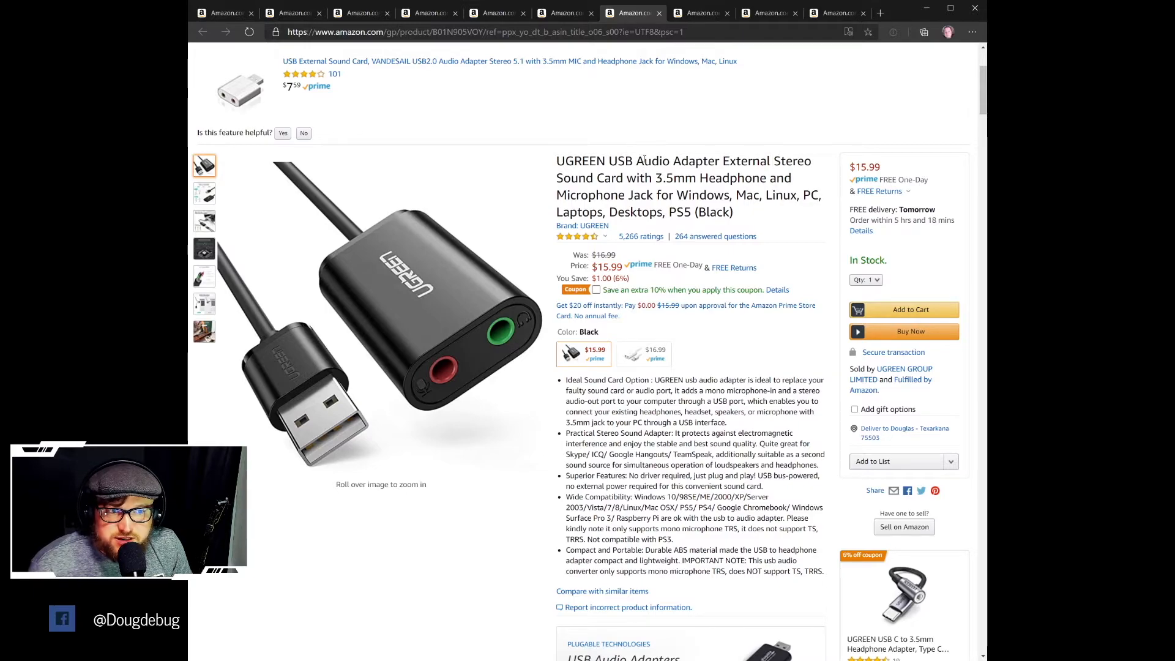
{"action": "scroll", "coordinate": [652, 167], "scroll_direction": "up", "scroll_amount": 2}
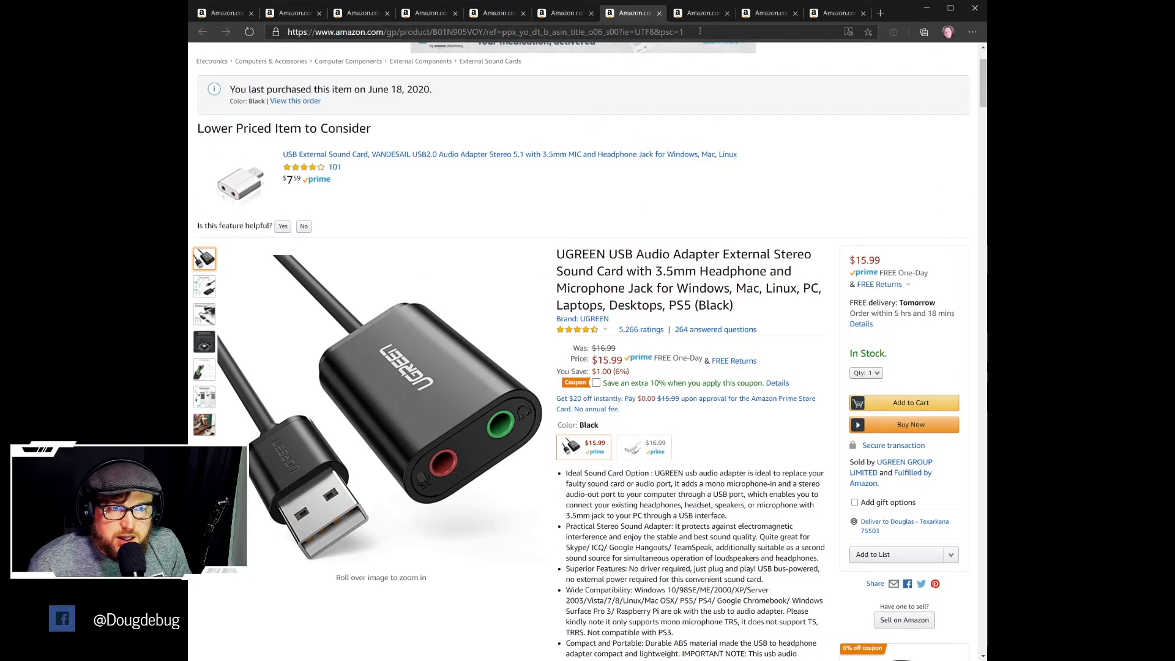
{"action": "mouse_move", "coordinate": [530, 267]}
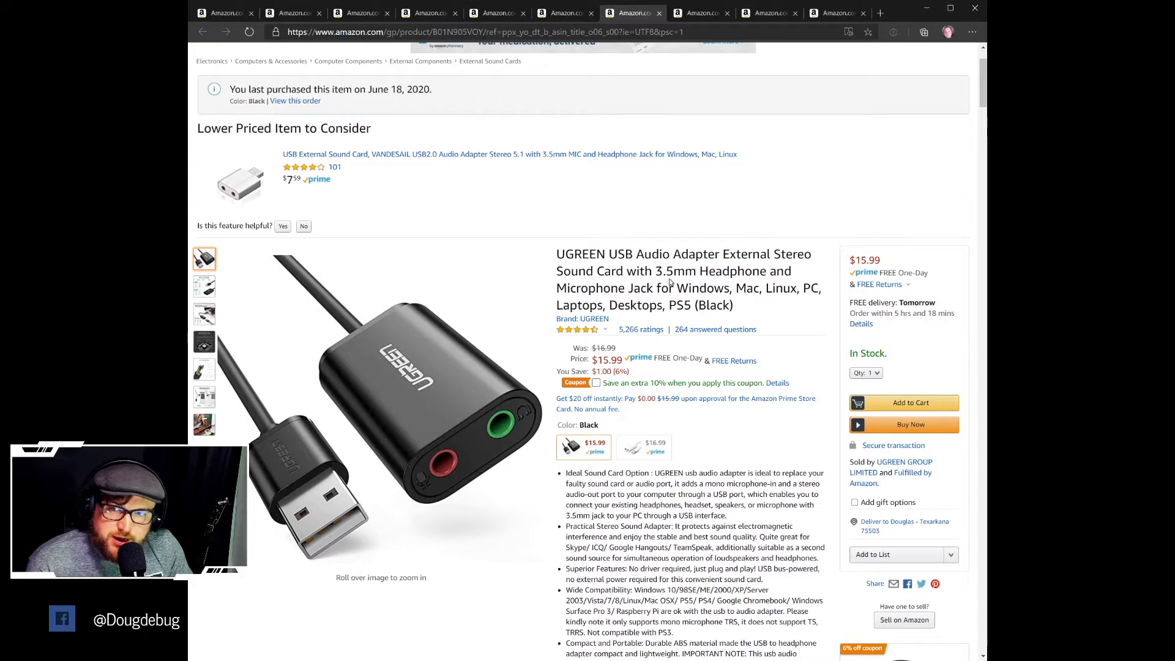
View the Logitech BRIO webcam listing, and choose the 2 Pack style on the AmazonBasics 3.5 mm audio cable listing
{"action": "left_click", "coordinate": [702, 12]}
{"action": "scroll", "coordinate": [673, 291], "scroll_direction": "down", "scroll_amount": 1}
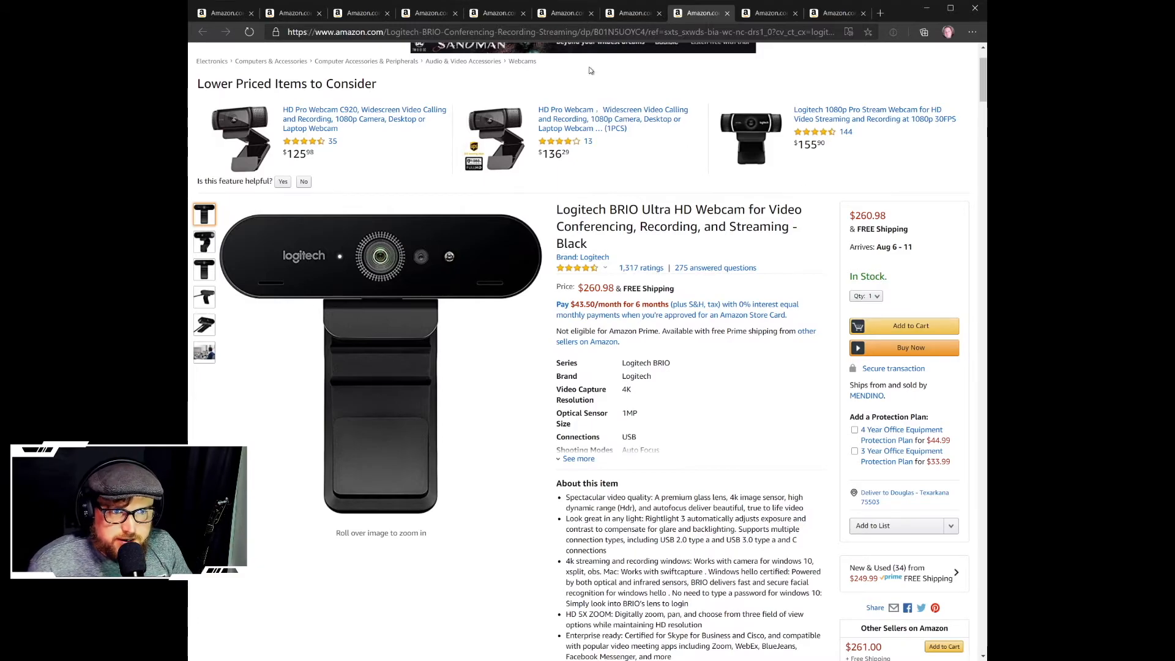
{"action": "left_click", "coordinate": [770, 13]}
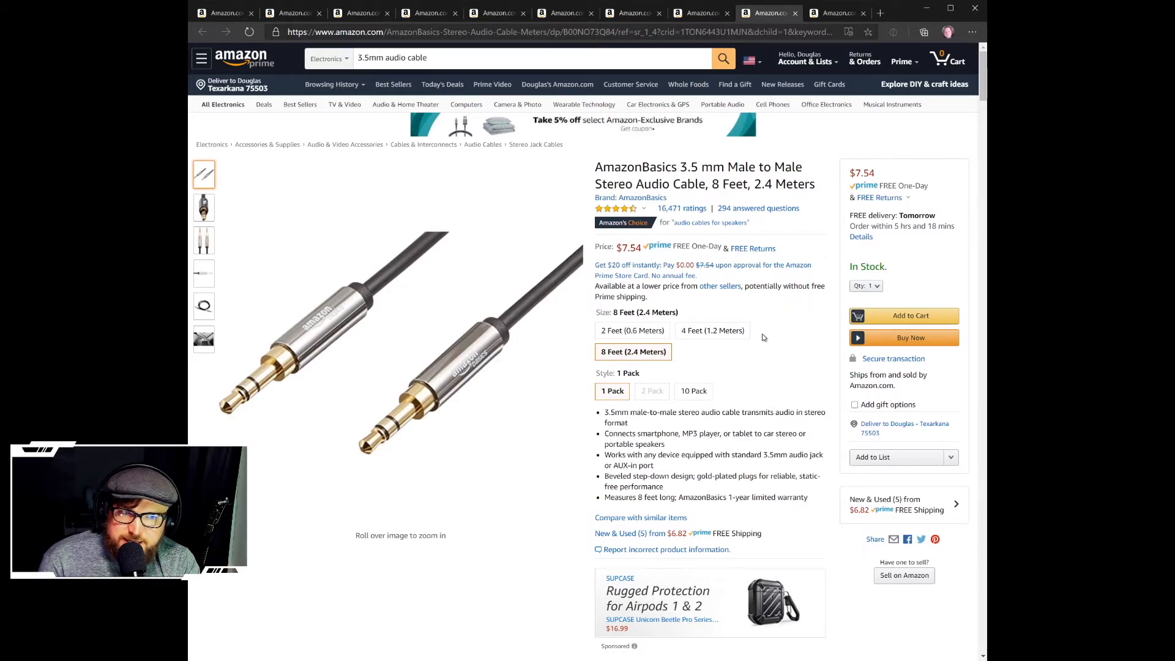
{"action": "left_click", "coordinate": [658, 391]}
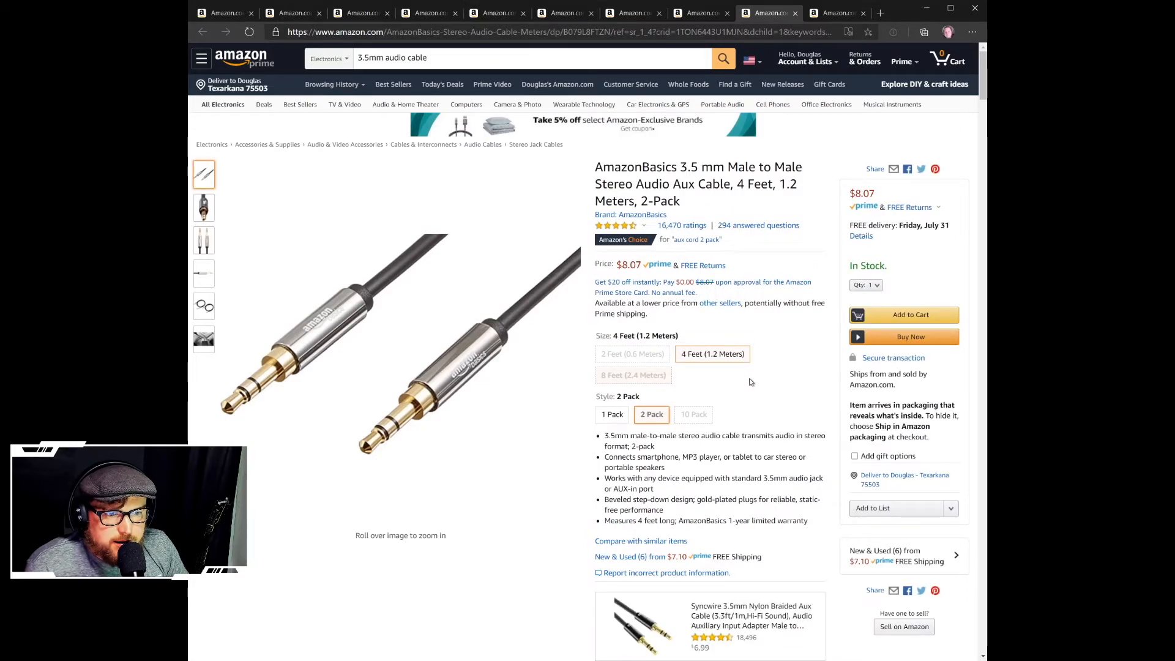
{"action": "scroll", "coordinate": [750, 380], "scroll_direction": "down", "scroll_amount": 3}
{"action": "scroll", "coordinate": [749, 379], "scroll_direction": "up", "scroll_amount": 3}
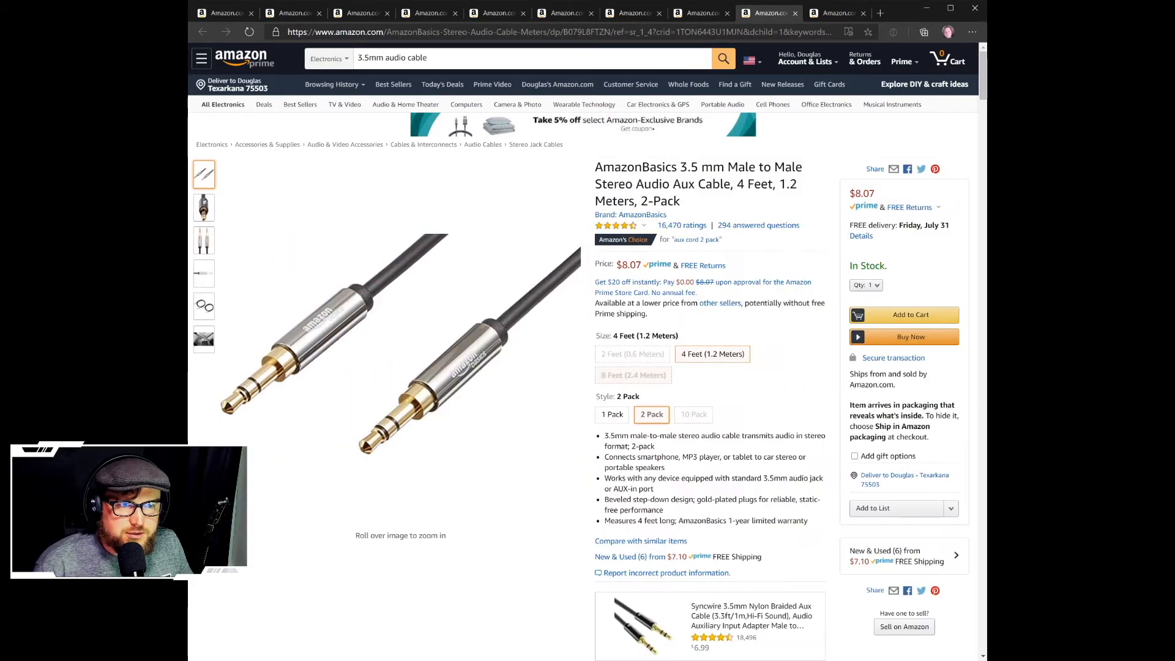
Open the Elgato Game Capture HD60 Pro listing and highlight "H. 264 recording while streaming" in its feature list
{"action": "left_click", "coordinate": [847, 13]}
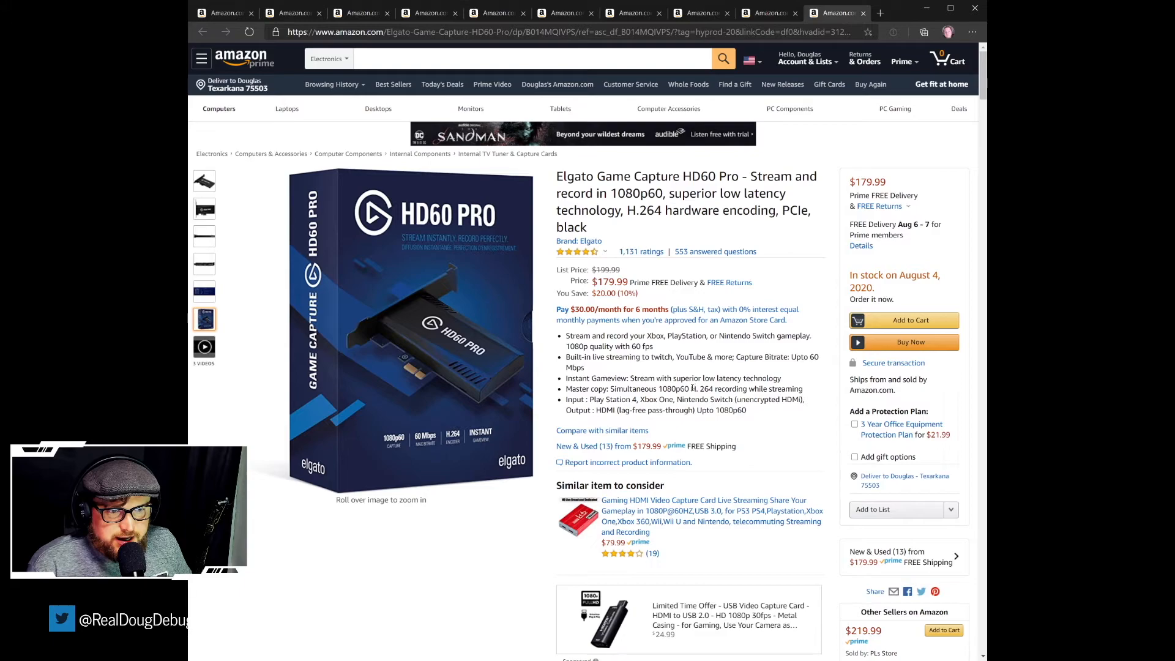
{"action": "left_click_drag", "start_coordinate": [690, 389], "coordinate": [806, 396]}
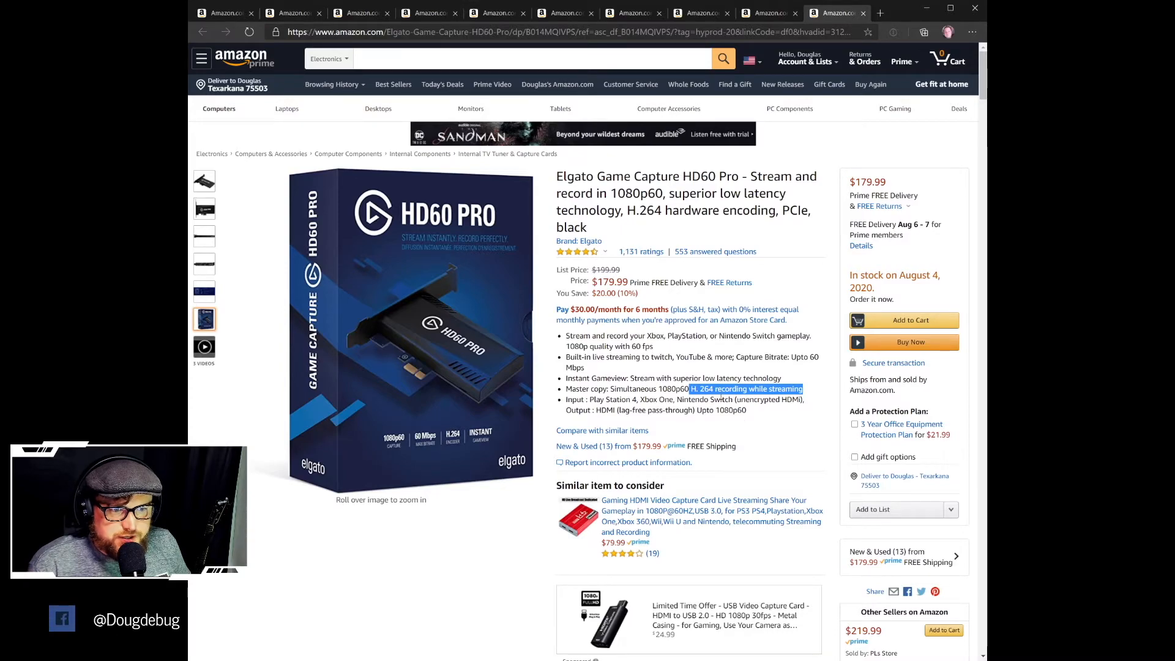
{"action": "left_click", "coordinate": [697, 390]}
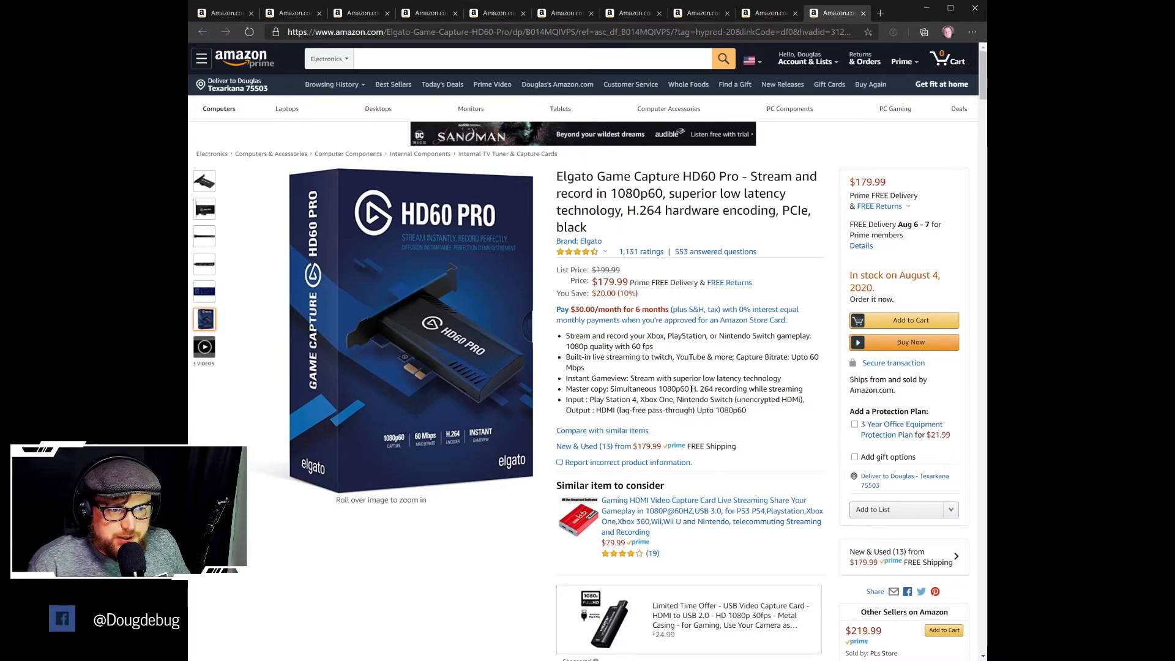
{"action": "left_click_drag", "start_coordinate": [691, 389], "coordinate": [798, 390]}
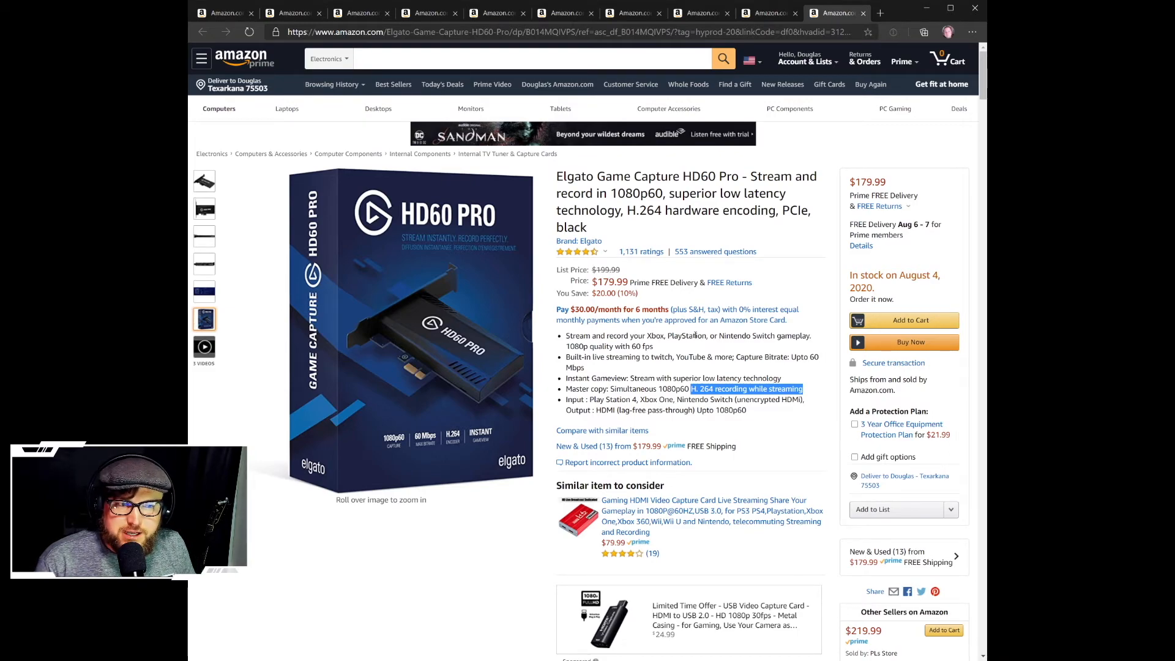
Search the web for "avermedia live gamer portable" in a new tab and open Best Buy's Live Gamer Portable 2 Plus listing
{"action": "left_click", "coordinate": [881, 13]}
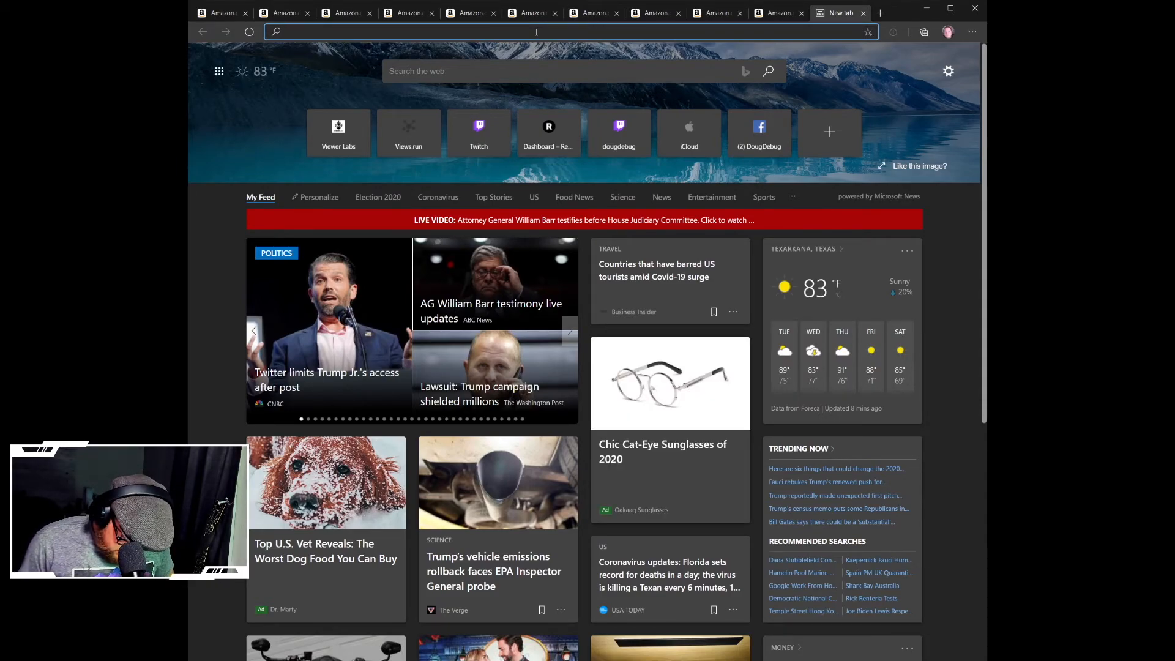
{"action": "type", "text": "avermedia"}
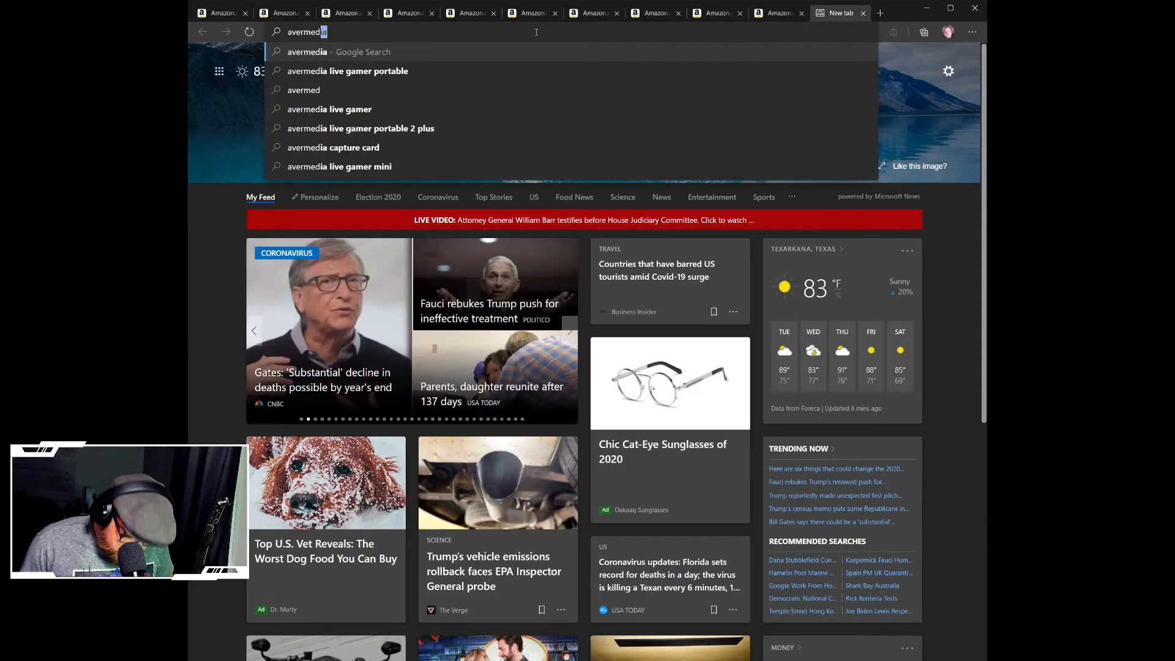
{"action": "left_click", "coordinate": [393, 76]}
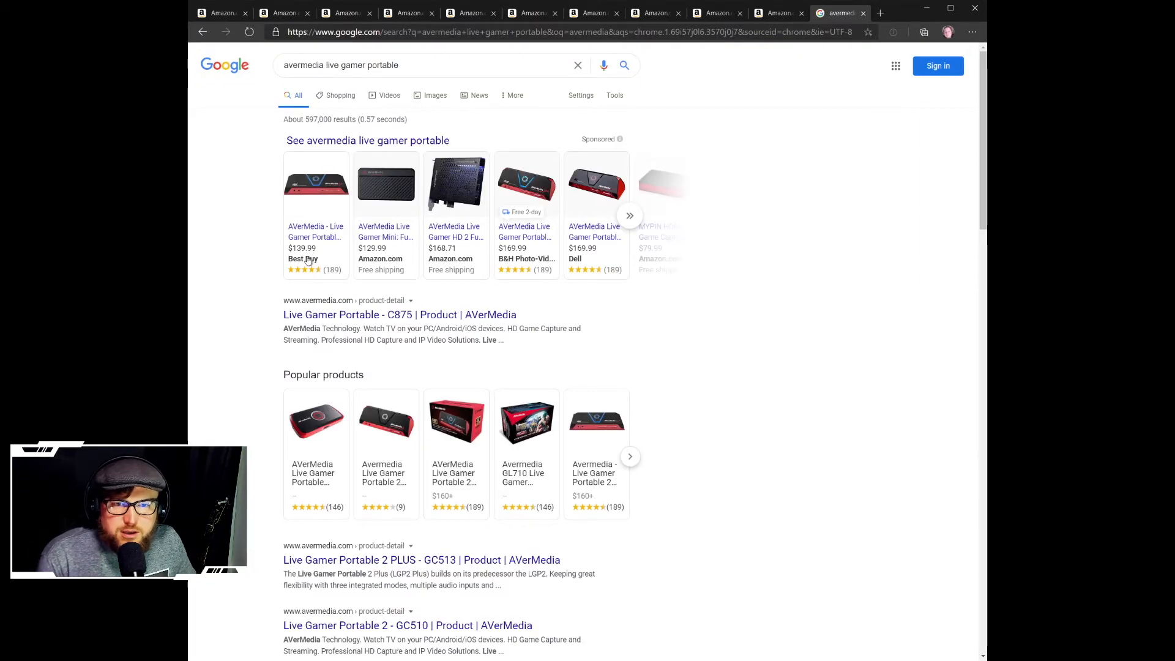
{"action": "mouse_move", "coordinate": [315, 235]}
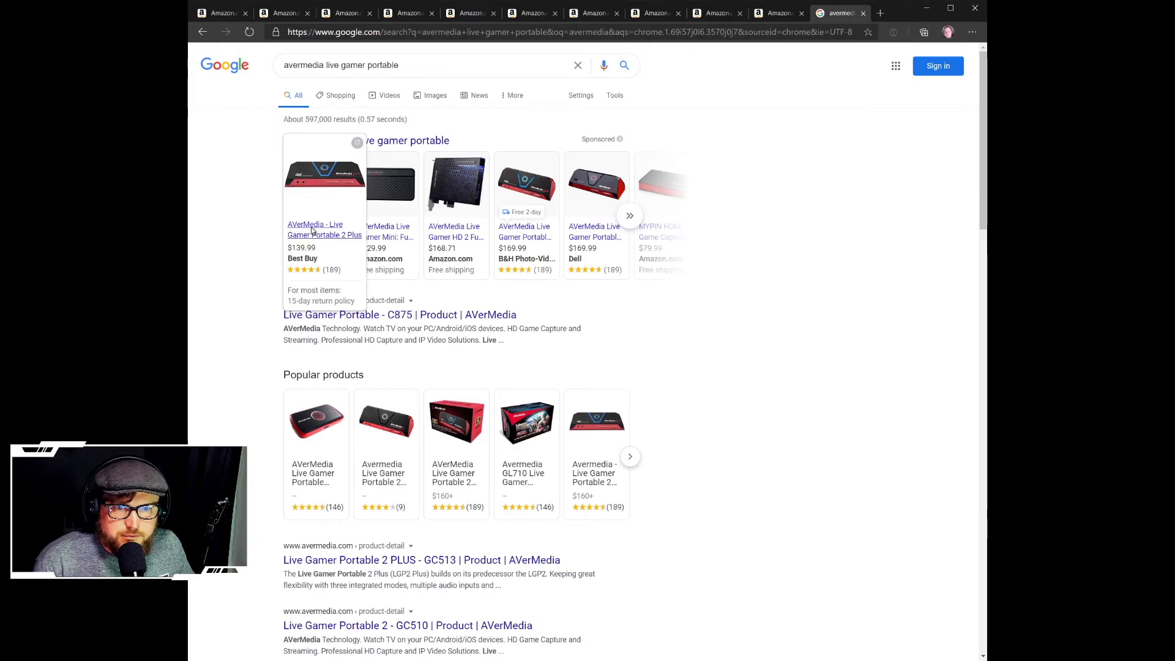
{"action": "left_click", "coordinate": [312, 232]}
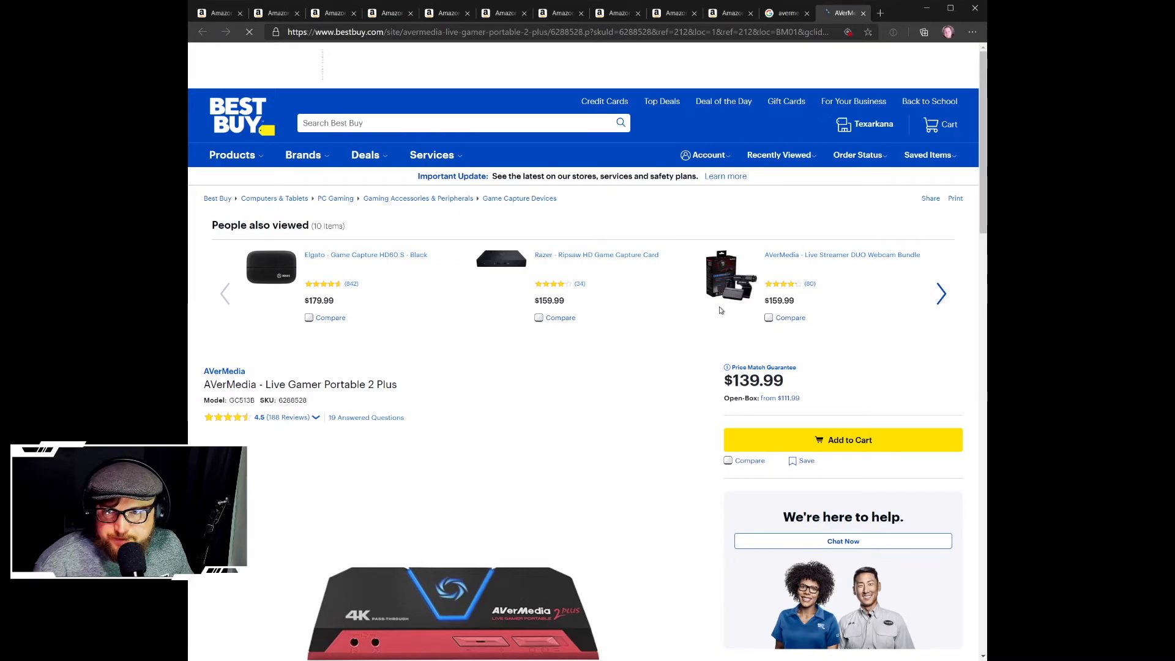
Show the retail box photo on the AVerMedia Live Gamer Portable 2 Plus listing and review its price and related capture devices
{"action": "scroll", "coordinate": [635, 322], "scroll_direction": "down", "scroll_amount": 5}
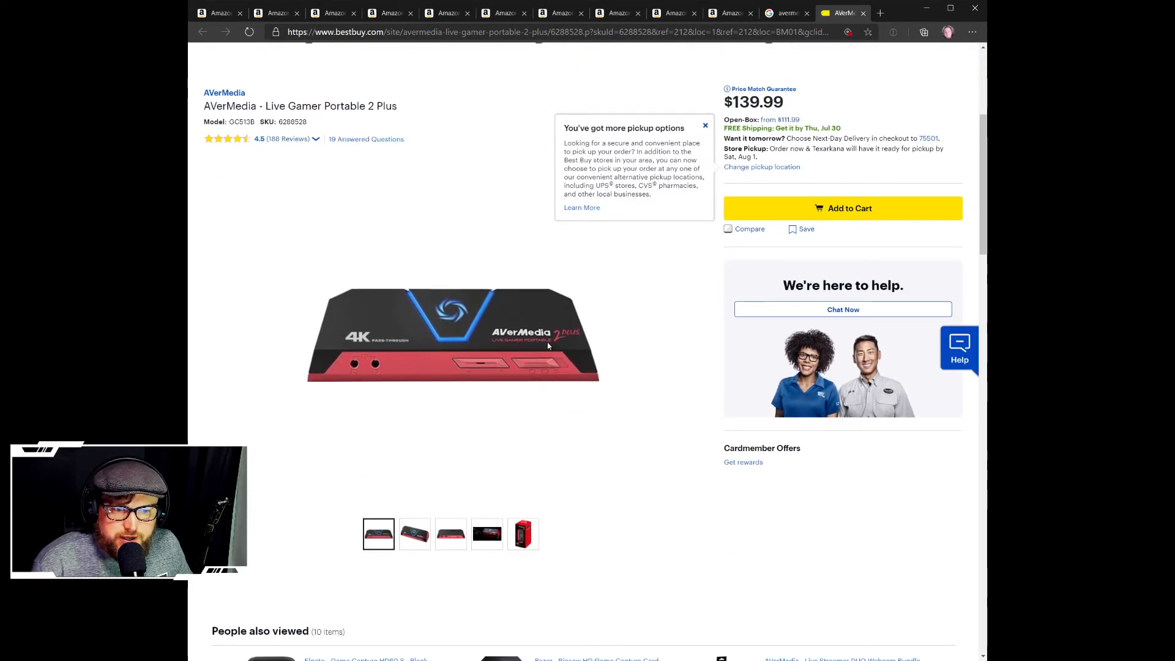
{"action": "left_click", "coordinate": [525, 534]}
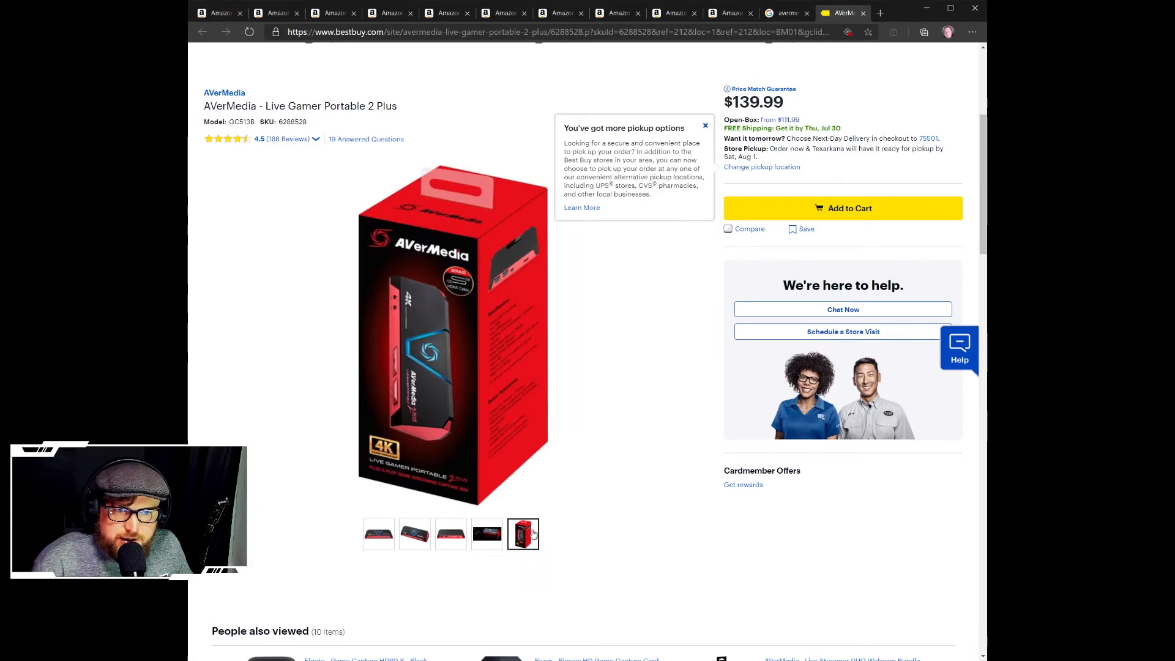
{"action": "scroll", "coordinate": [622, 375], "scroll_direction": "up", "scroll_amount": 5}
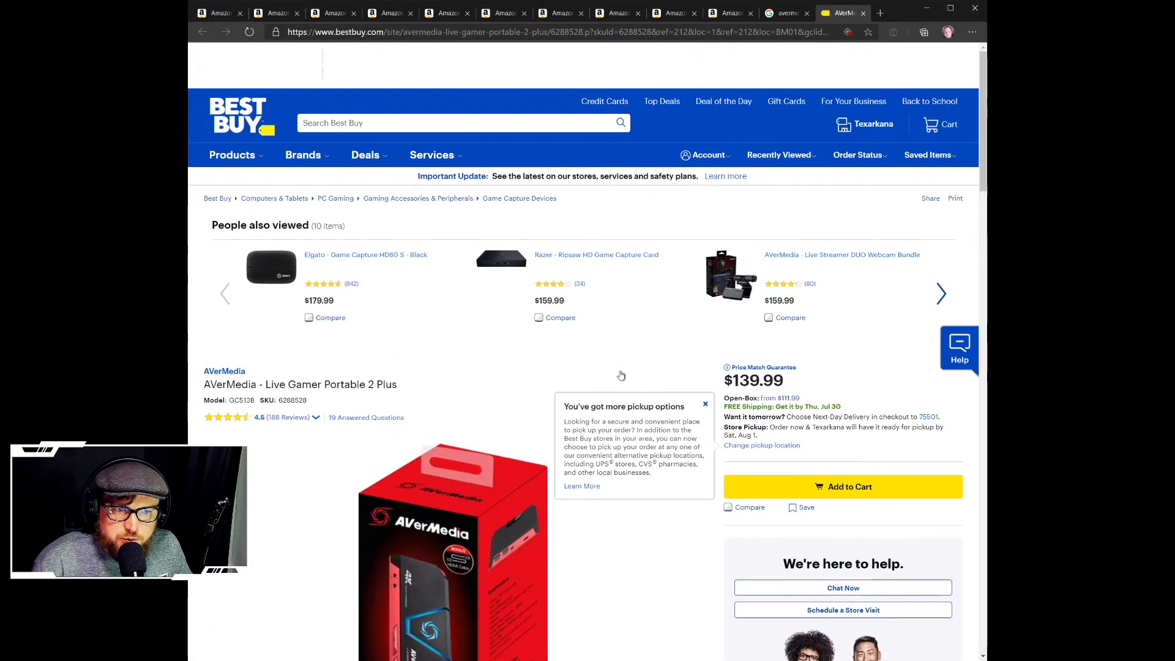
{"action": "scroll", "coordinate": [644, 355], "scroll_direction": "down", "scroll_amount": 3}
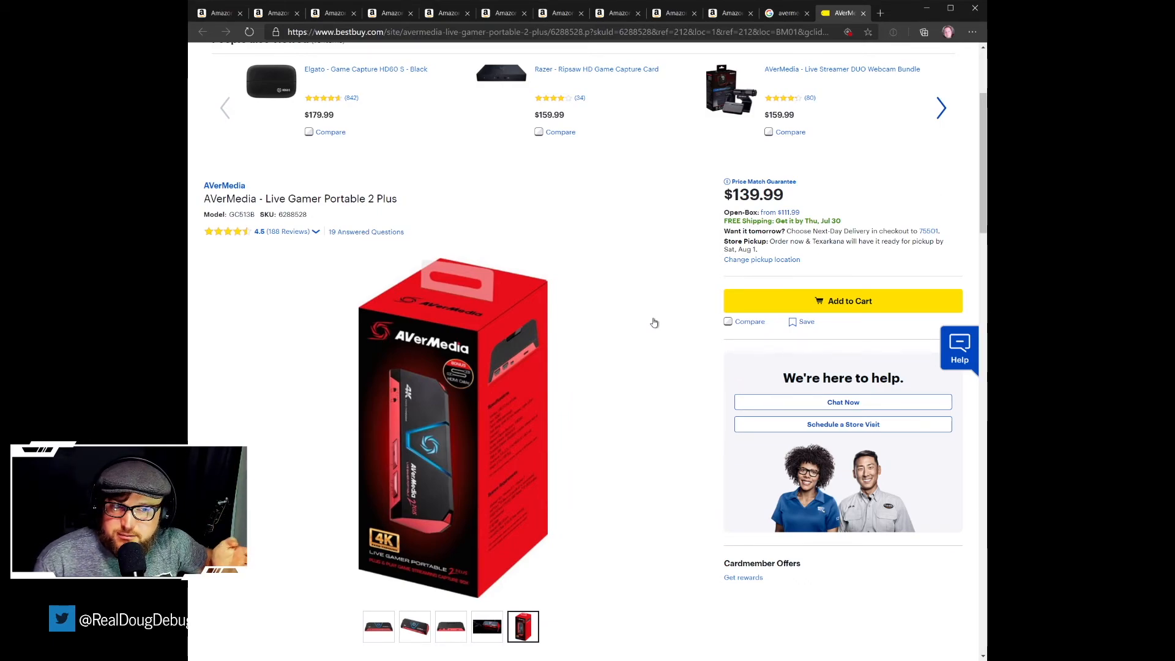
{"action": "scroll", "coordinate": [652, 322], "scroll_direction": "up", "scroll_amount": 3}
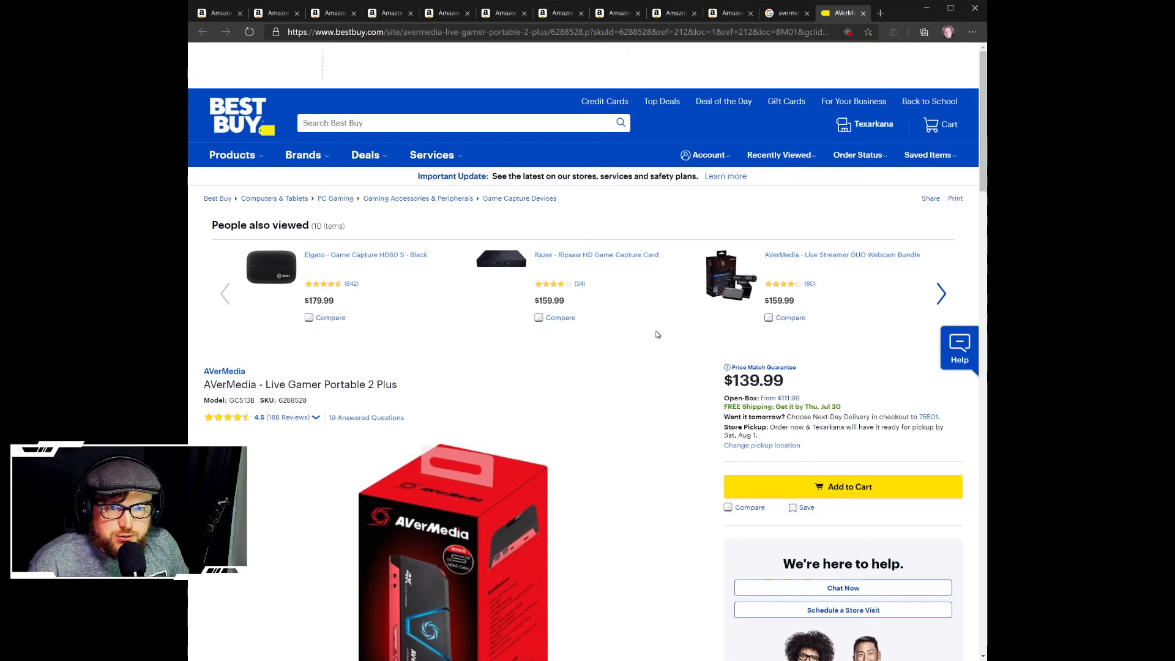
{"action": "scroll", "coordinate": [656, 339], "scroll_direction": "down", "scroll_amount": 2}
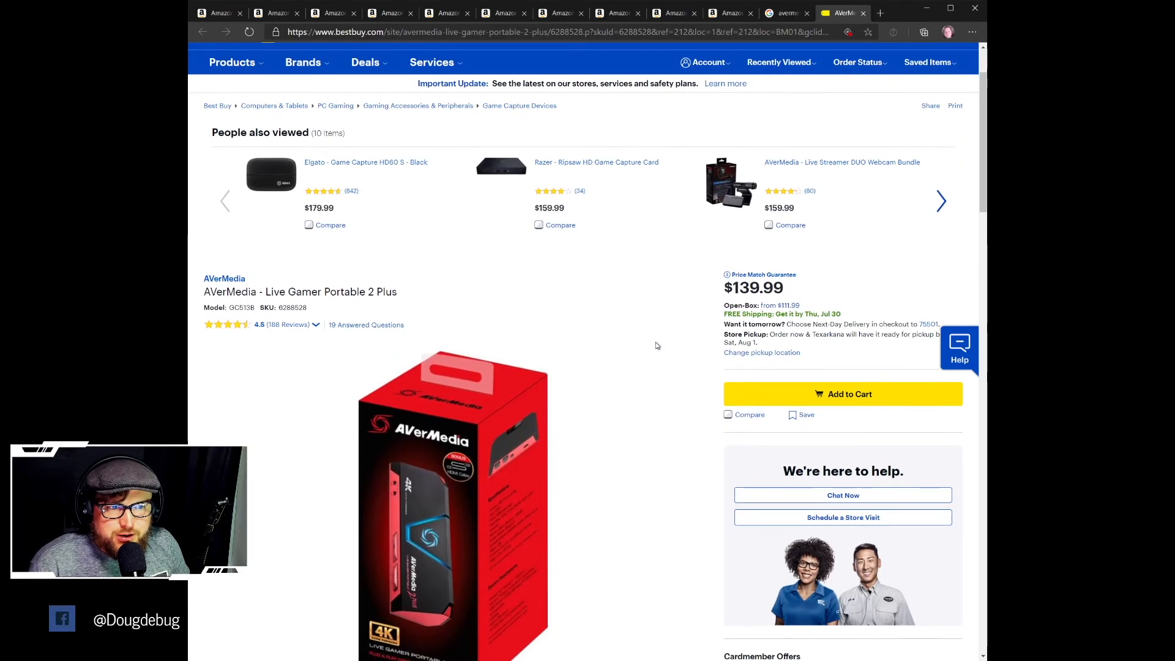
{"action": "scroll", "coordinate": [656, 337], "scroll_direction": "up", "scroll_amount": 2}
{"action": "scroll", "coordinate": [655, 353], "scroll_direction": "down", "scroll_amount": 2}
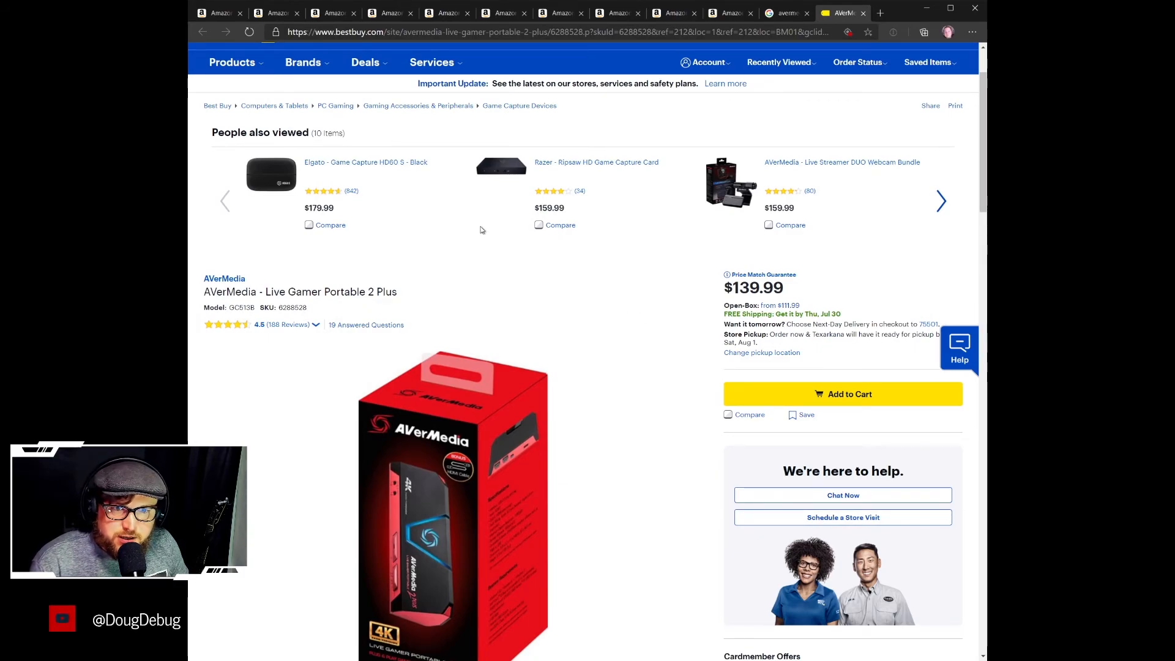
Open the Elgato Game Capture HD60 S listing from the also-viewed products and expand its Specifications and Overview sections
{"action": "left_click", "coordinate": [392, 163]}
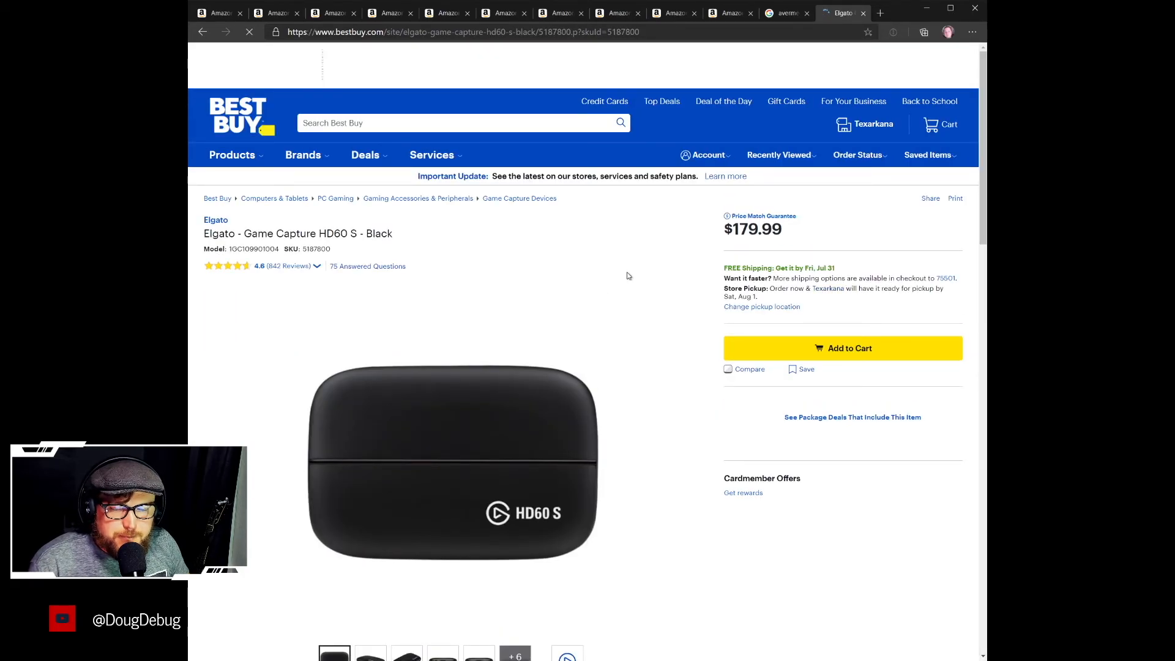
{"action": "scroll", "coordinate": [671, 282], "scroll_direction": "down", "scroll_amount": 5}
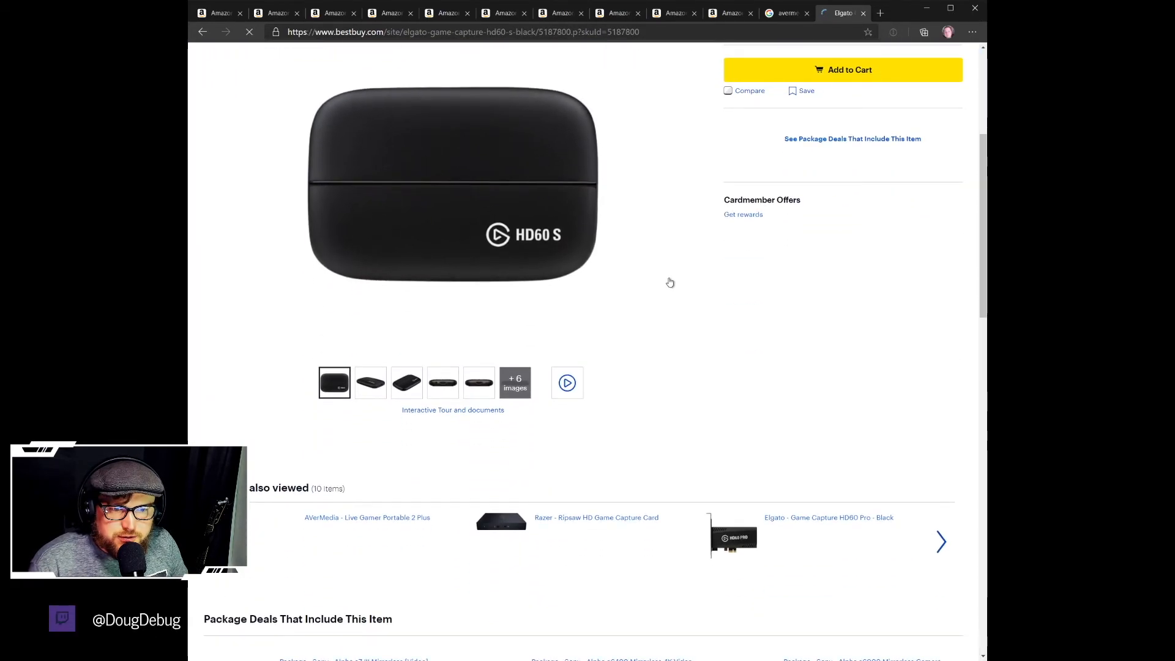
{"action": "scroll", "coordinate": [672, 283], "scroll_direction": "up", "scroll_amount": 5}
{"action": "scroll", "coordinate": [671, 281], "scroll_direction": "down", "scroll_amount": 11}
{"action": "scroll", "coordinate": [670, 281], "scroll_direction": "down", "scroll_amount": 7}
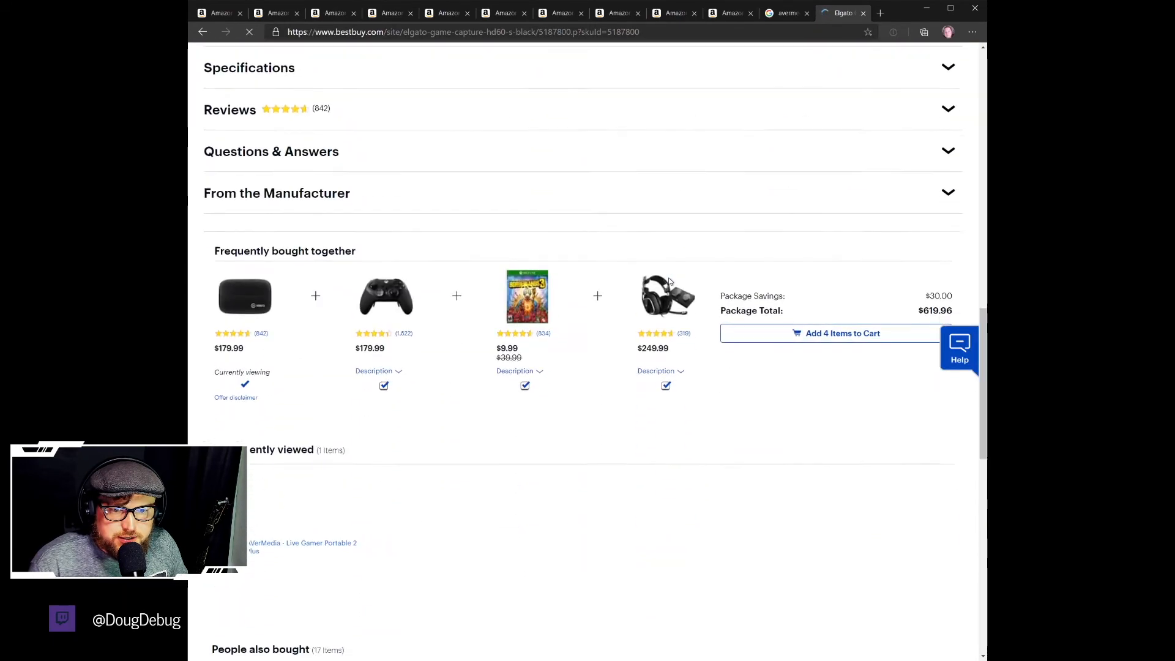
{"action": "scroll", "coordinate": [664, 279], "scroll_direction": "up", "scroll_amount": 2}
{"action": "left_click", "coordinate": [281, 193]}
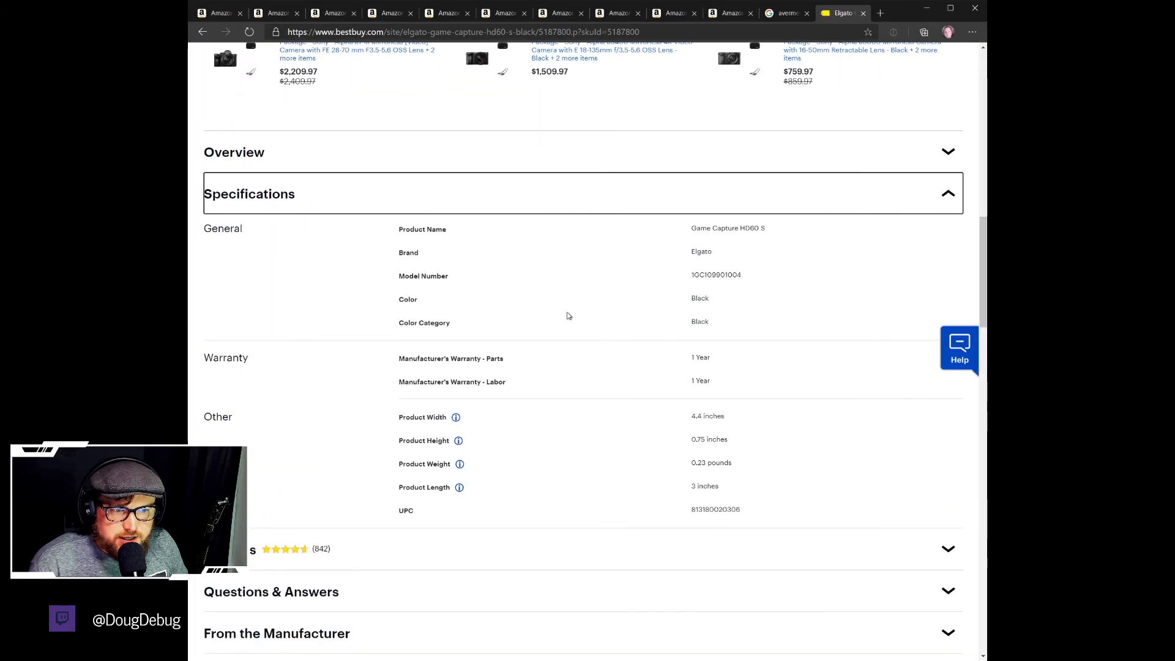
{"action": "scroll", "coordinate": [572, 314], "scroll_direction": "up", "scroll_amount": 2}
{"action": "left_click", "coordinate": [545, 260]}
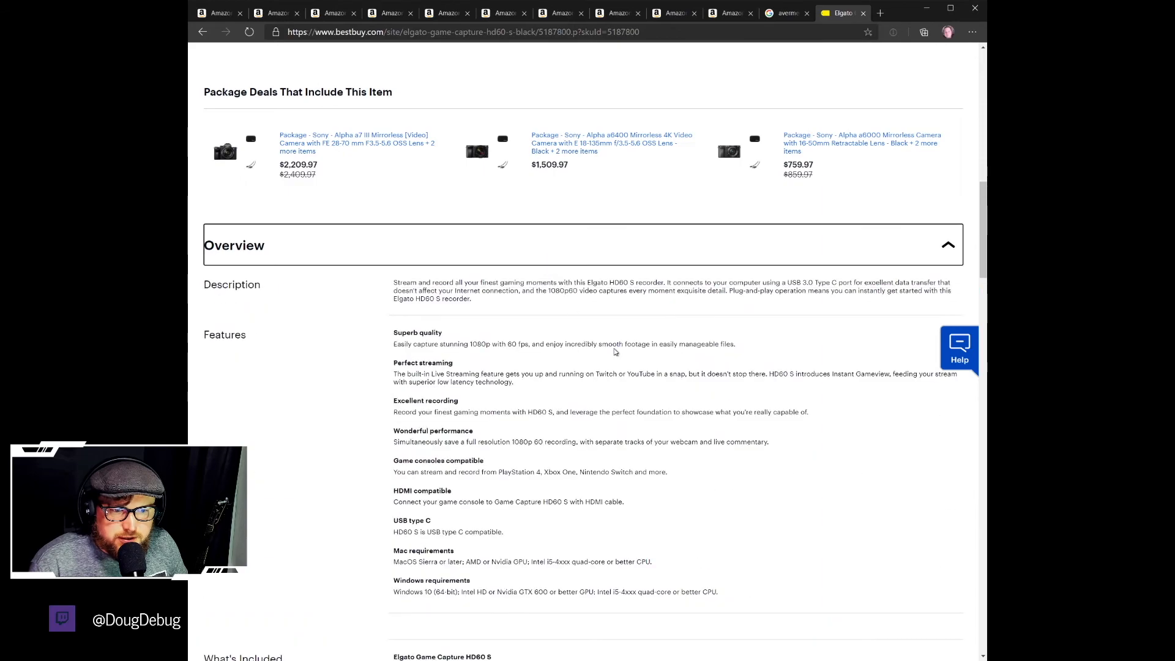
Highlight the Windows requirements text in the HD60 S feature list, from Windows 10 (64-bit) through the CPU requirement
{"action": "scroll", "coordinate": [612, 347], "scroll_direction": "down", "scroll_amount": 2}
{"action": "scroll", "coordinate": [668, 344], "scroll_direction": "down", "scroll_amount": 3}
{"action": "scroll", "coordinate": [697, 342], "scroll_direction": "up", "scroll_amount": 2}
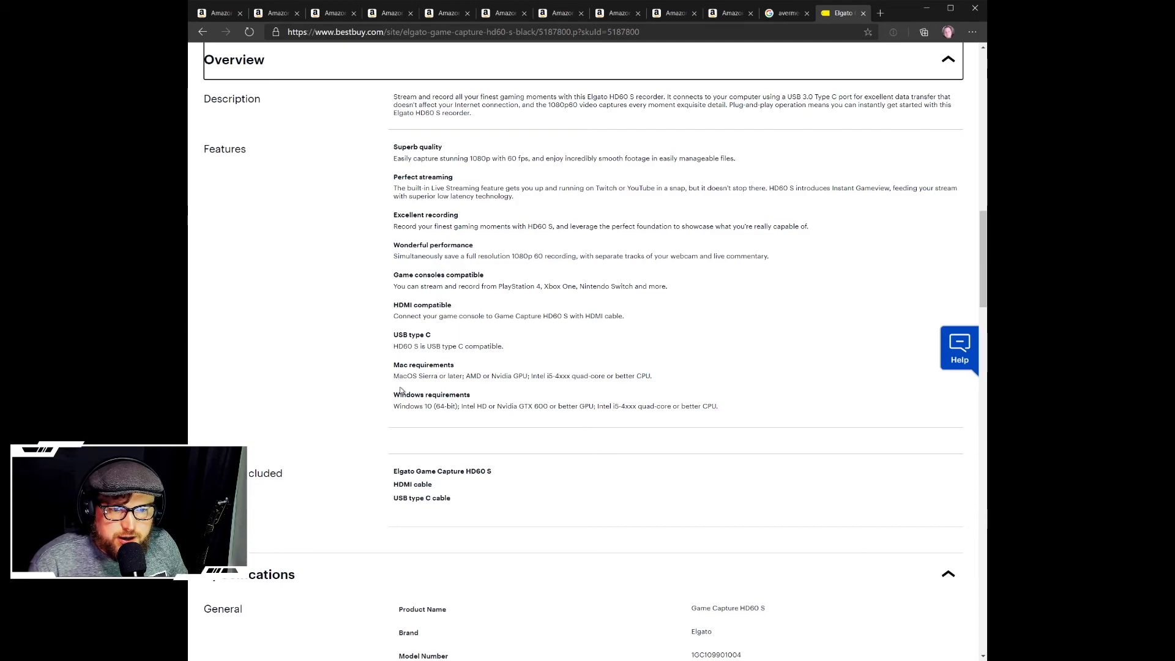
{"action": "left_click_drag", "start_coordinate": [410, 406], "coordinate": [705, 406]}
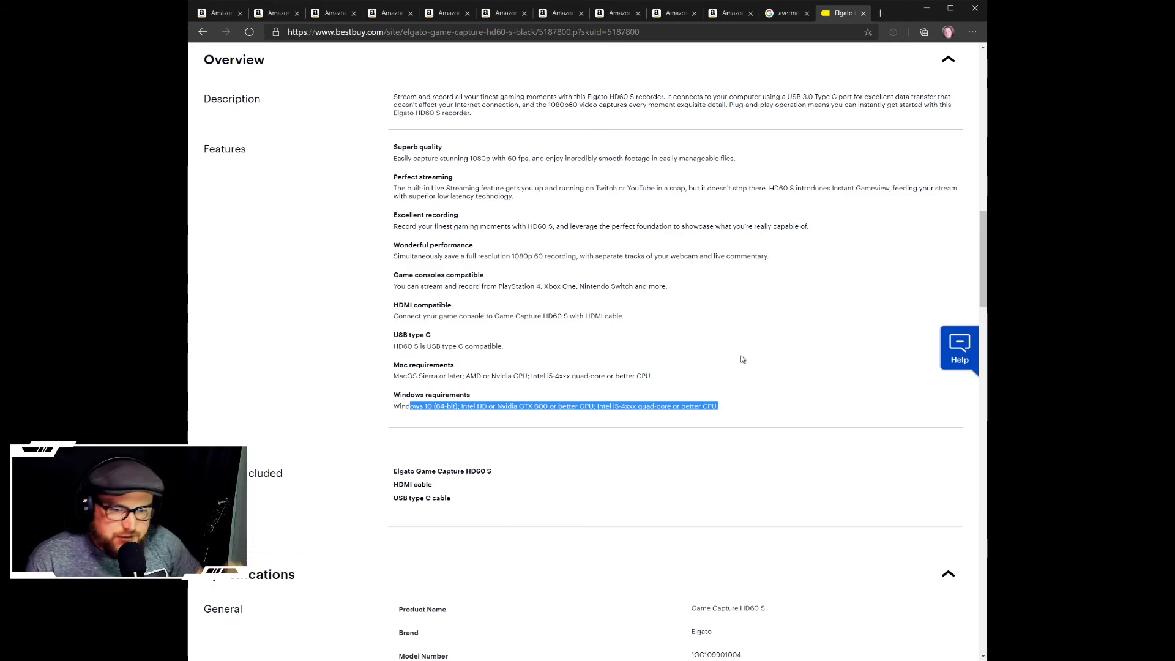
Review the HD60 S listing's included items, specifications, package deals and features, and return to the product heading
{"action": "scroll", "coordinate": [588, 236], "scroll_direction": "down", "scroll_amount": 8}
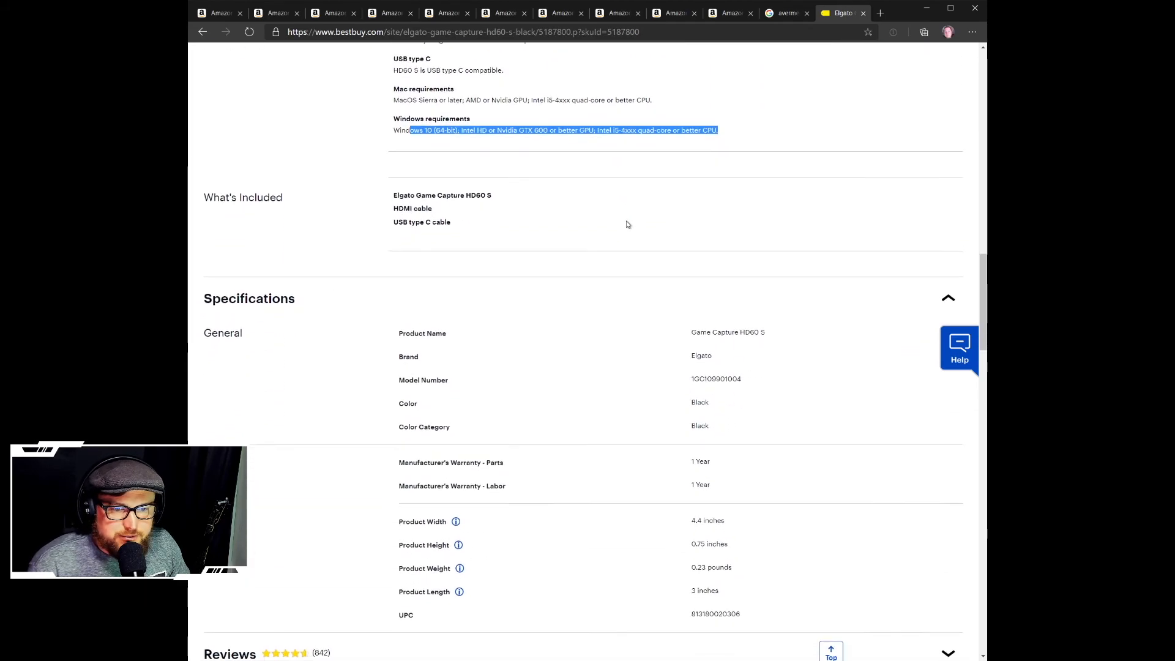
{"action": "scroll", "coordinate": [630, 223], "scroll_direction": "up", "scroll_amount": 7}
{"action": "scroll", "coordinate": [598, 262], "scroll_direction": "up", "scroll_amount": 5}
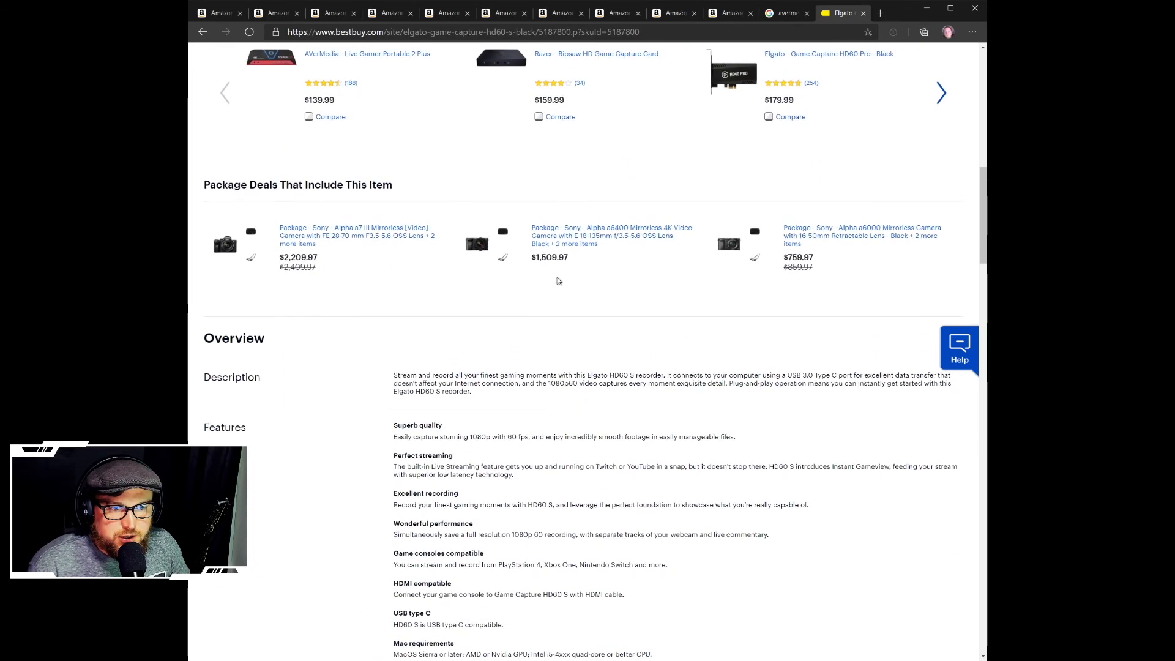
{"action": "scroll", "coordinate": [563, 288], "scroll_direction": "down", "scroll_amount": 4}
{"action": "scroll", "coordinate": [572, 338], "scroll_direction": "down", "scroll_amount": 1}
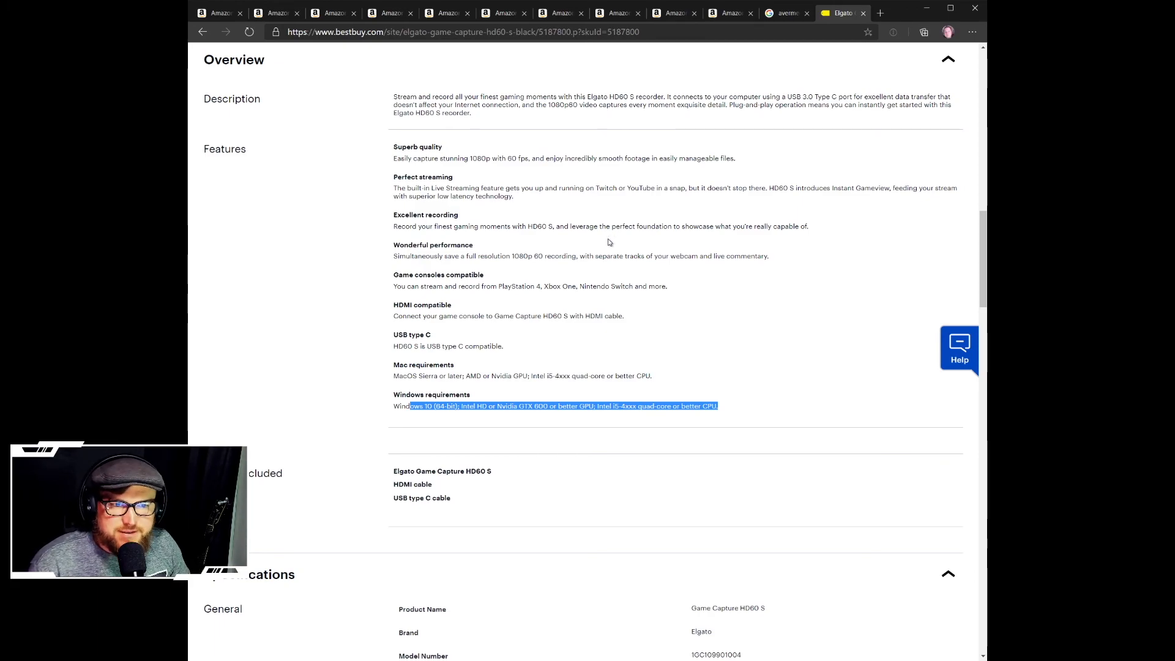
{"action": "scroll", "coordinate": [614, 238], "scroll_direction": "up", "scroll_amount": 20}
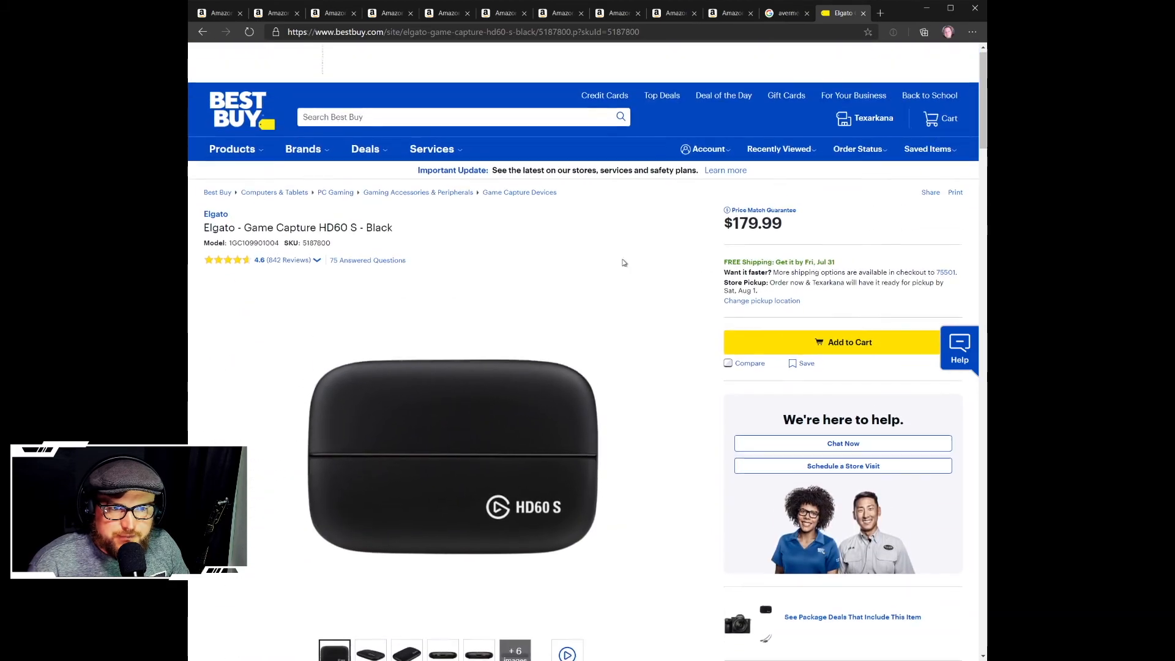